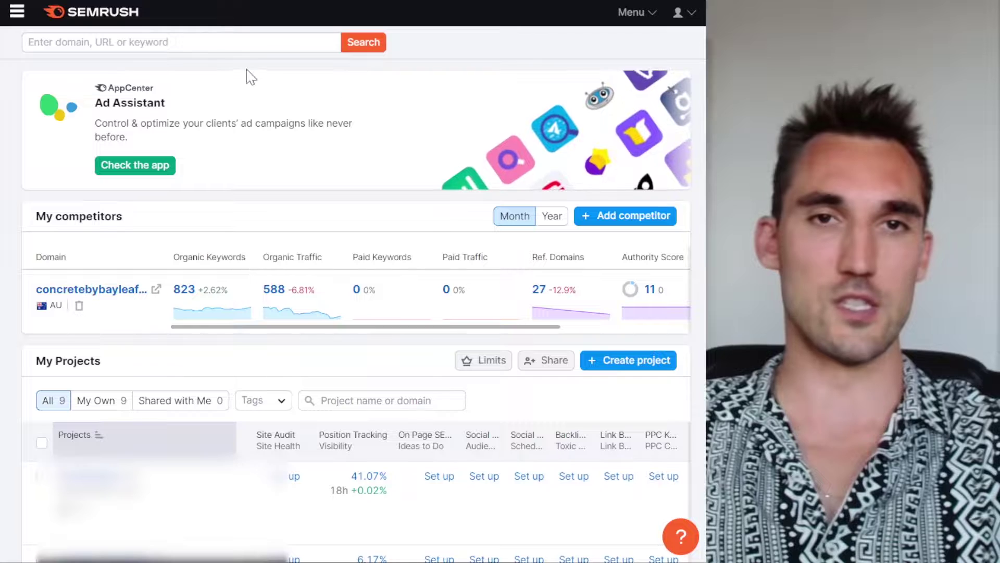
Run a keyword overview for "coilovers"
{"action": "left_click", "coordinate": [196, 42]}
{"action": "left_click", "coordinate": [357, 47]}
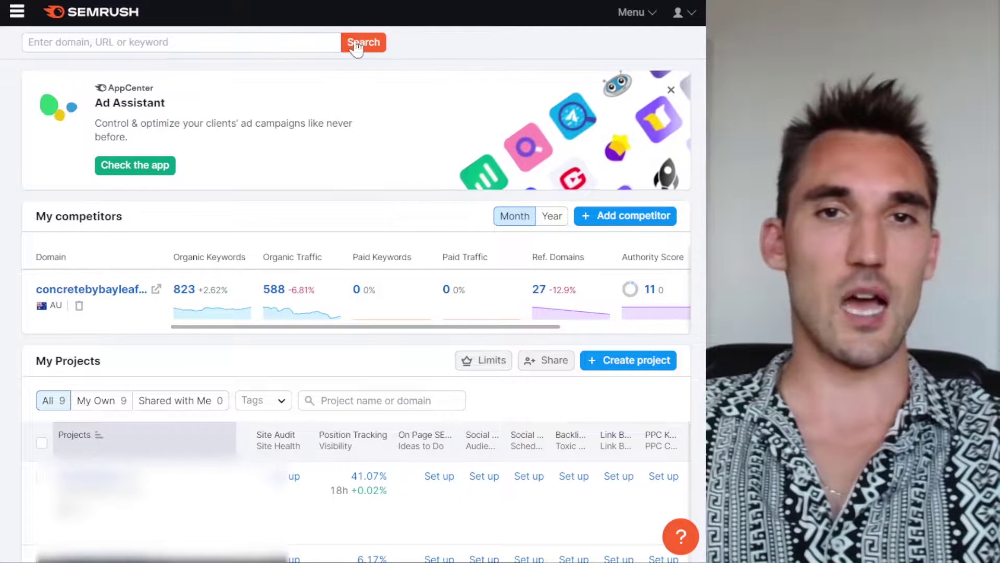
{"action": "left_click", "coordinate": [292, 37]}
{"action": "type", "text": "coin"}
{"action": "key", "text": "Return"}
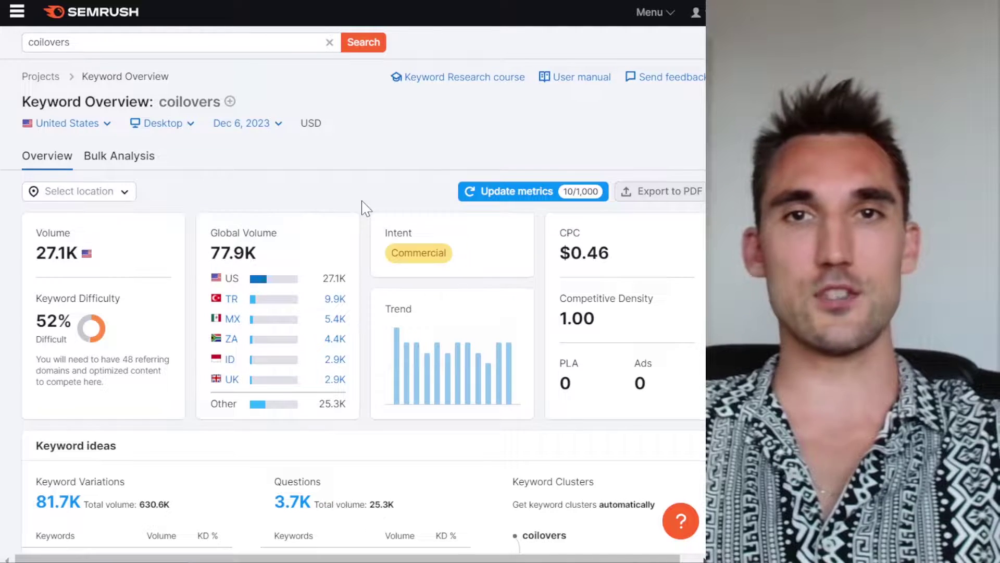
Examine the coilovers keyword metrics, keyword ideas and top ten SERP results
{"action": "scroll", "coordinate": [366, 207], "scroll_direction": "down", "scroll_amount": 2}
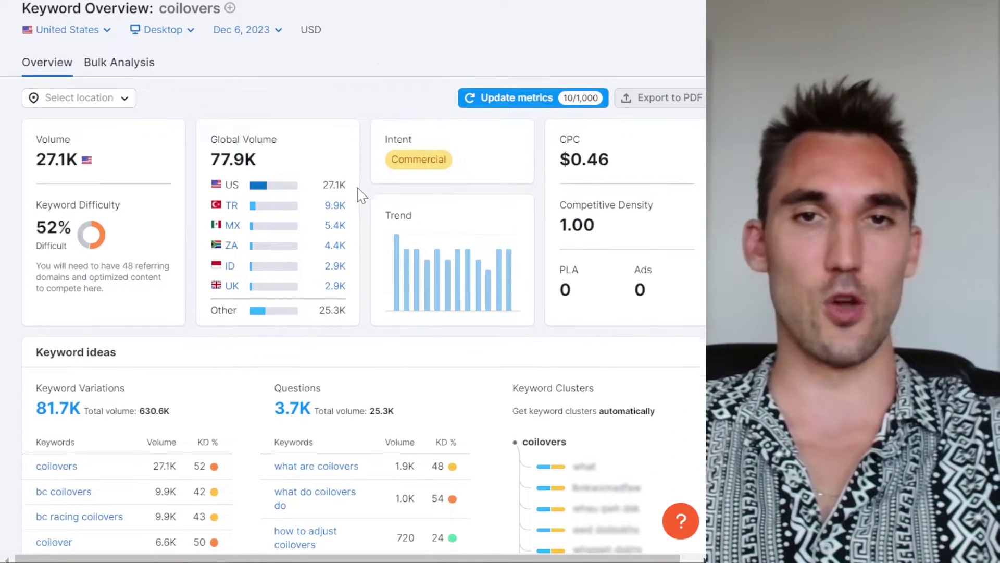
{"action": "scroll", "coordinate": [365, 78], "scroll_direction": "down", "scroll_amount": 4}
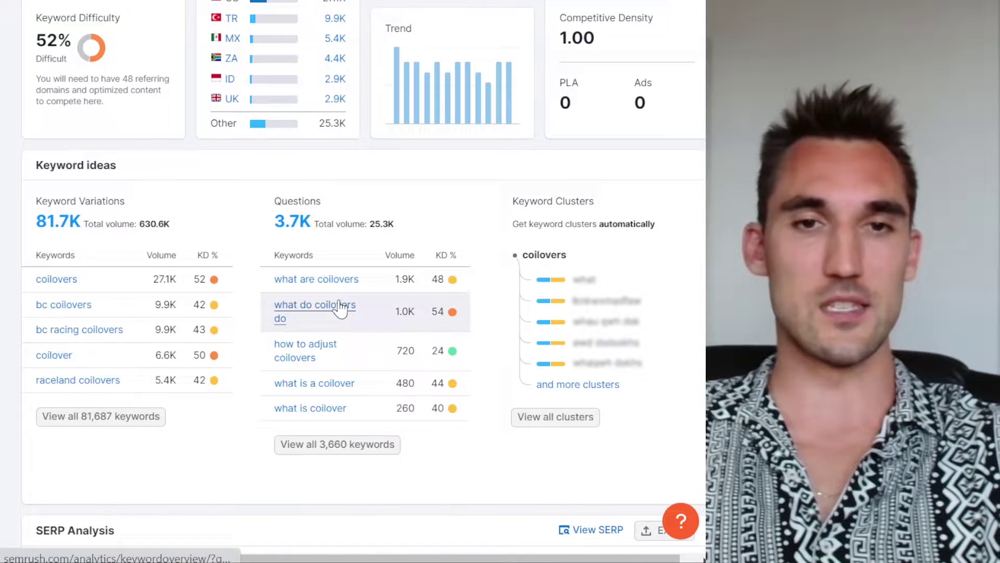
{"action": "scroll", "coordinate": [312, 234], "scroll_direction": "down", "scroll_amount": 10}
{"action": "scroll", "coordinate": [308, 119], "scroll_direction": "down", "scroll_amount": 2}
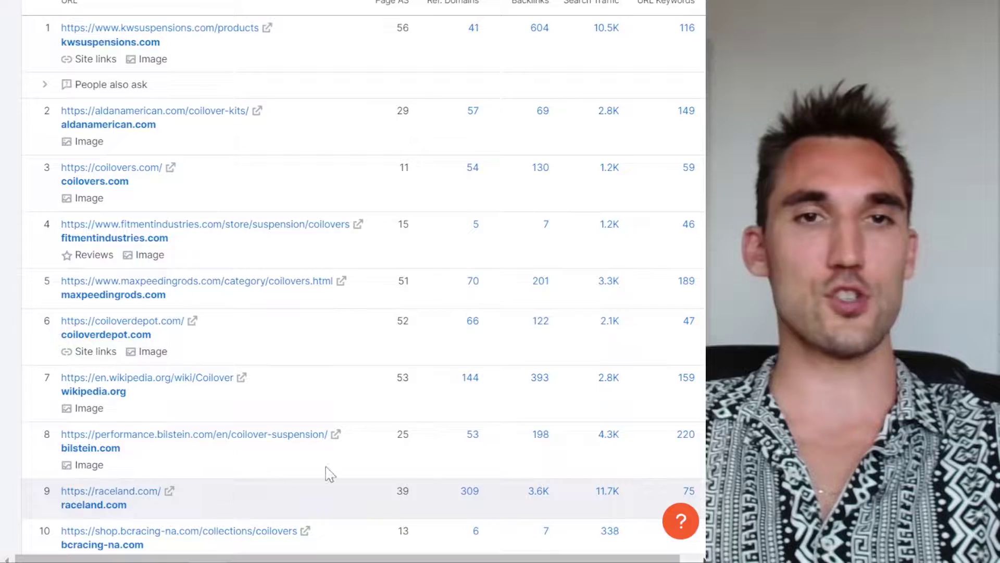
{"action": "scroll", "coordinate": [318, 422], "scroll_direction": "down", "scroll_amount": 1}
{"action": "scroll", "coordinate": [318, 422], "scroll_direction": "down", "scroll_amount": 4}
{"action": "scroll", "coordinate": [315, 319], "scroll_direction": "up", "scroll_amount": 20}
{"action": "scroll", "coordinate": [358, 364], "scroll_direction": "down", "scroll_amount": 2}
{"action": "scroll", "coordinate": [380, 384], "scroll_direction": "up", "scroll_amount": 2}
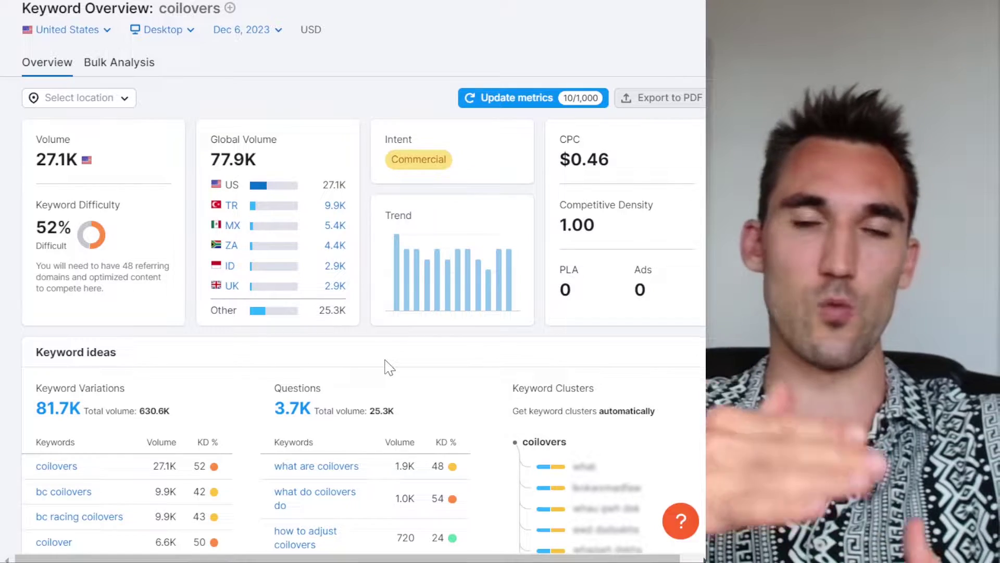
Open the first-ranked kwsuspensions.com products page from the SERP analysis and review its coilover product sections
{"action": "scroll", "coordinate": [385, 364], "scroll_direction": "down", "scroll_amount": 8}
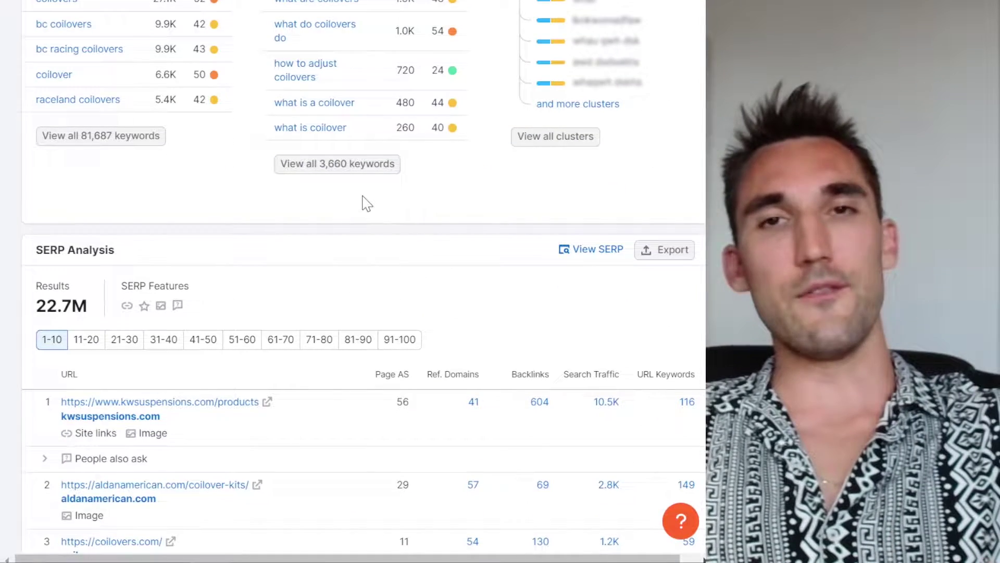
{"action": "scroll", "coordinate": [365, 198], "scroll_direction": "down", "scroll_amount": 3}
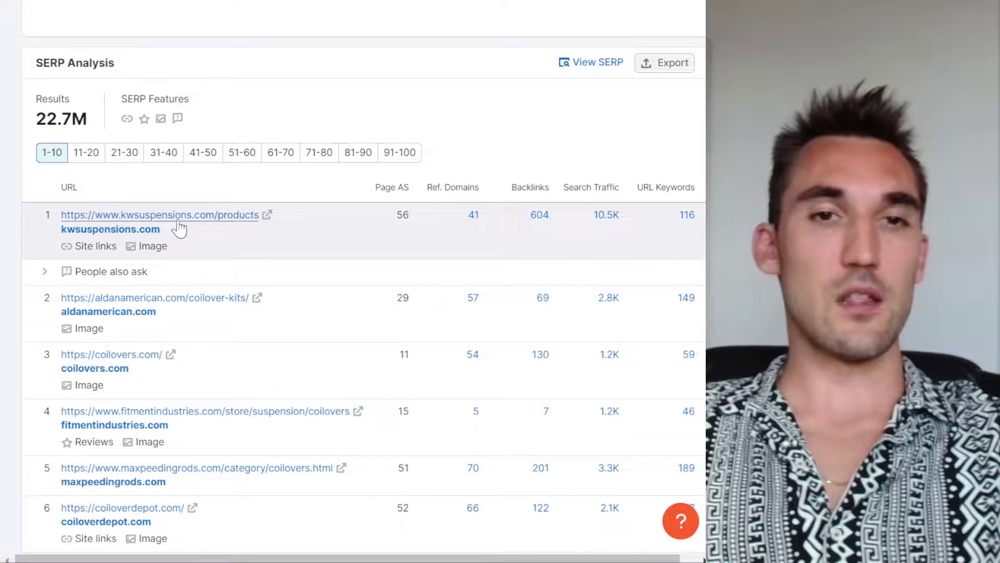
{"action": "left_click", "coordinate": [263, 218]}
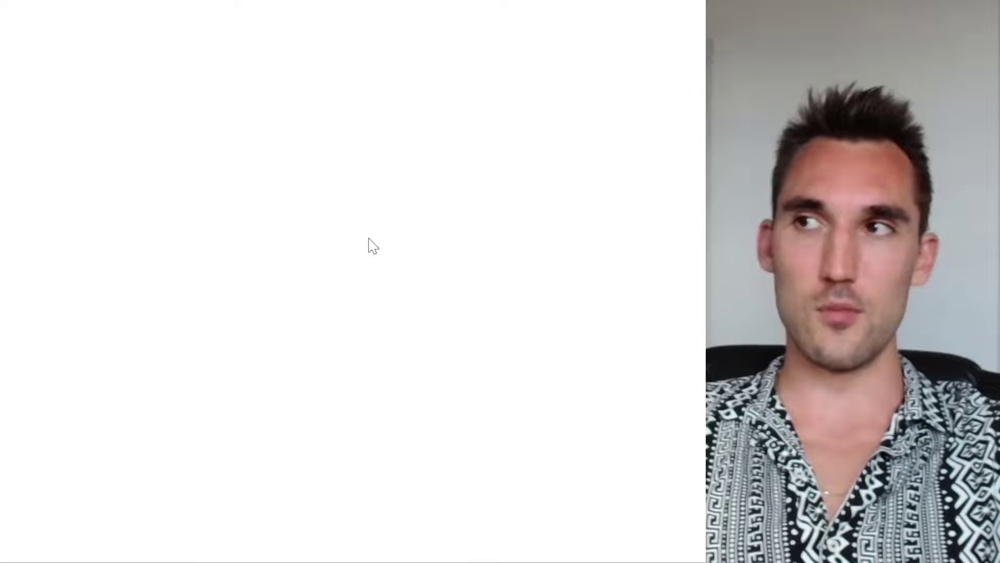
{"action": "scroll", "coordinate": [373, 156], "scroll_direction": "down", "scroll_amount": 15}
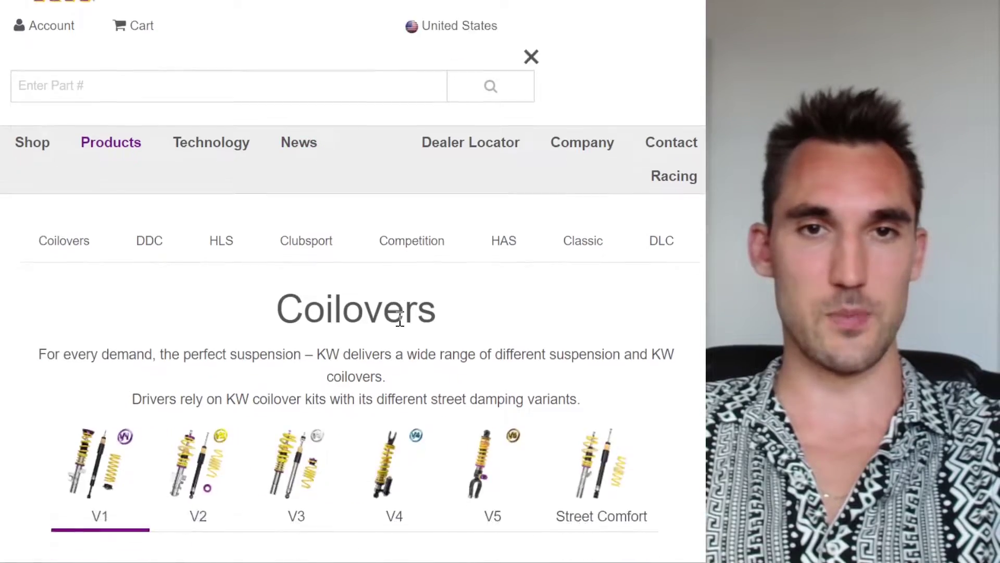
{"action": "scroll", "coordinate": [395, 166], "scroll_direction": "down", "scroll_amount": 20}
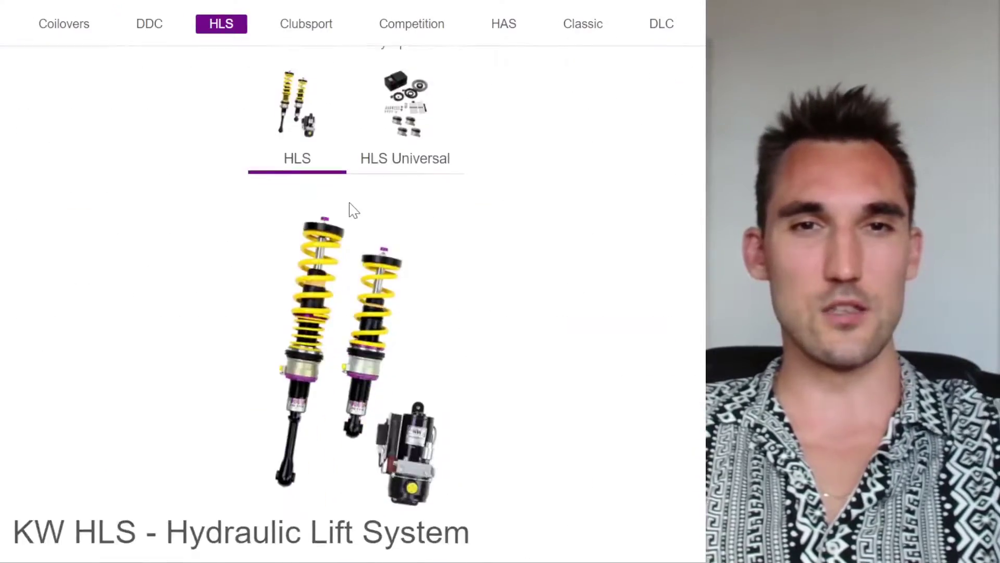
{"action": "scroll", "coordinate": [359, 229], "scroll_direction": "up", "scroll_amount": 16}
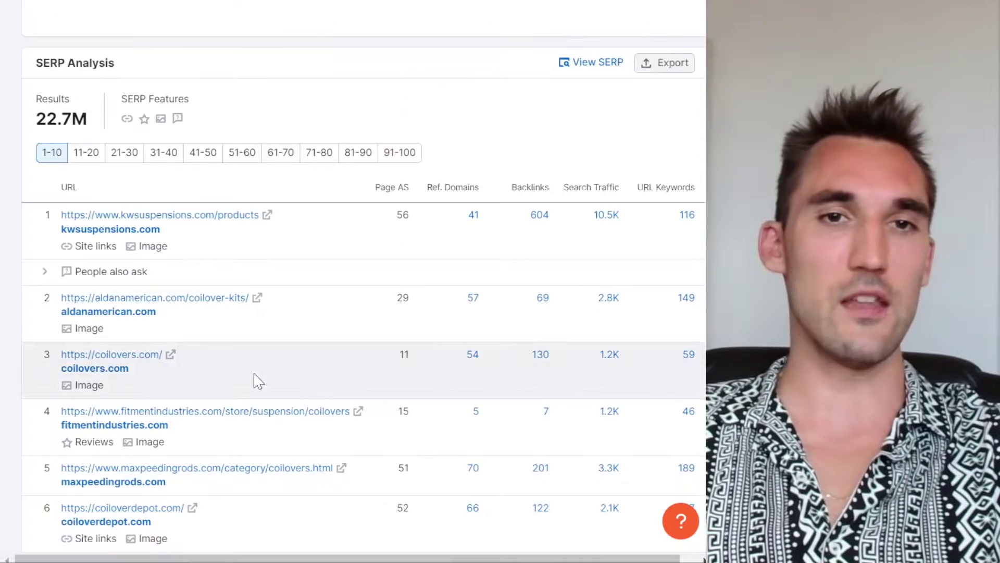
Open Aldan American's coilover kits page from the SERP analysis, dismiss its sign-up pop-up and reduce the page zoom
{"action": "scroll", "coordinate": [232, 224], "scroll_direction": "down", "scroll_amount": 2}
{"action": "scroll", "coordinate": [326, 278], "scroll_direction": "down", "scroll_amount": 2}
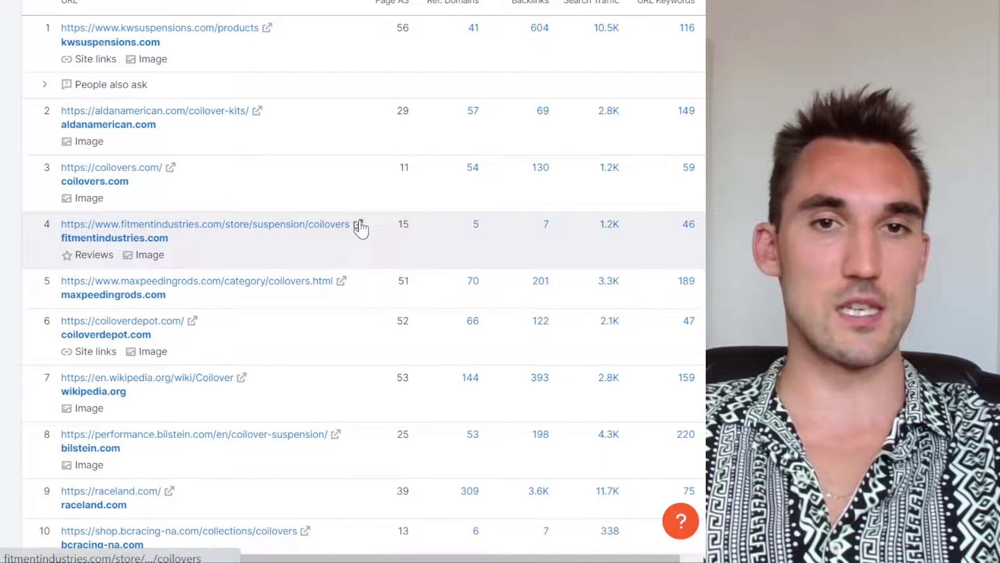
{"action": "scroll", "coordinate": [198, 318], "scroll_direction": "down", "scroll_amount": 2}
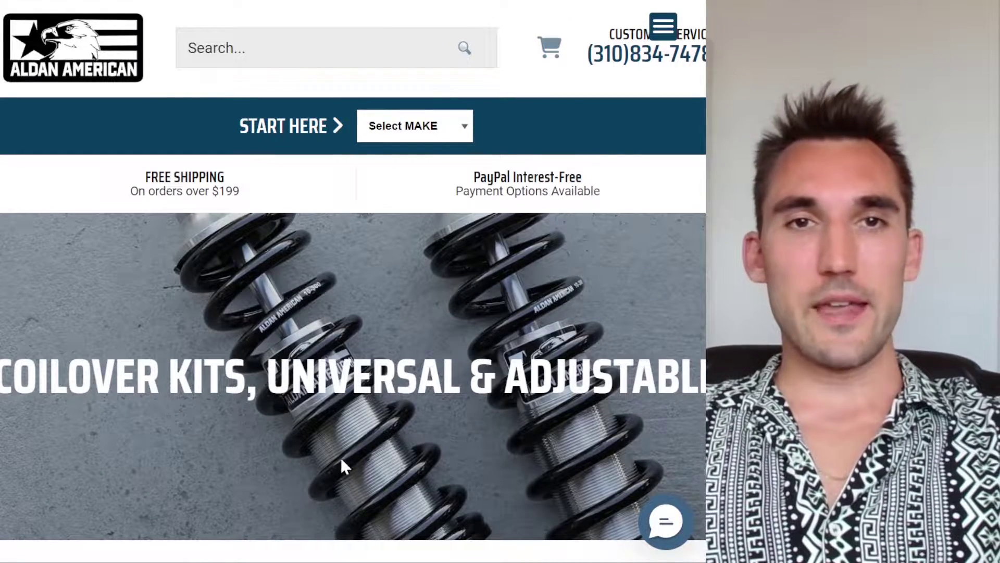
{"action": "scroll", "coordinate": [326, 279], "scroll_direction": "down", "scroll_amount": 5}
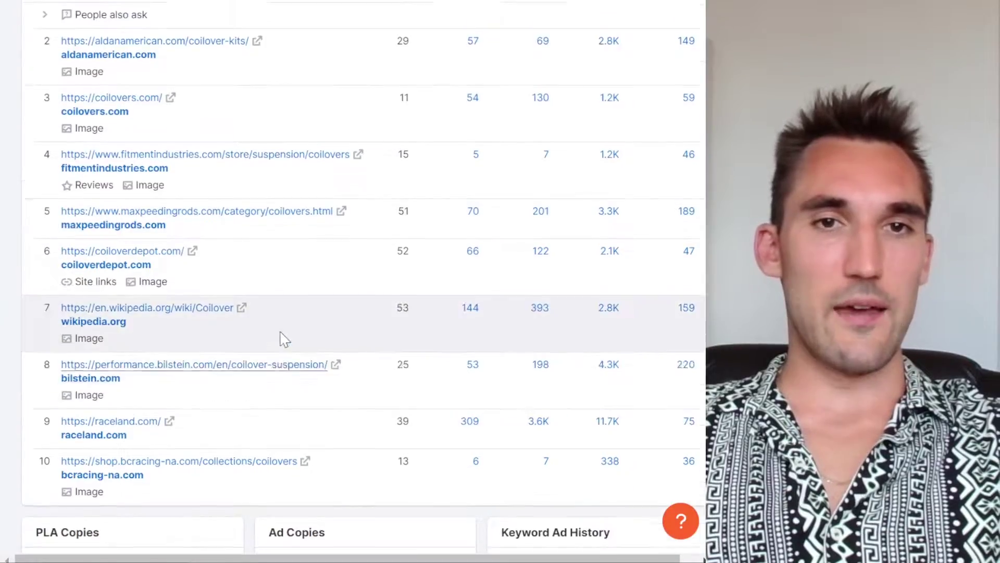
{"action": "scroll", "coordinate": [279, 339], "scroll_direction": "up", "scroll_amount": 2}
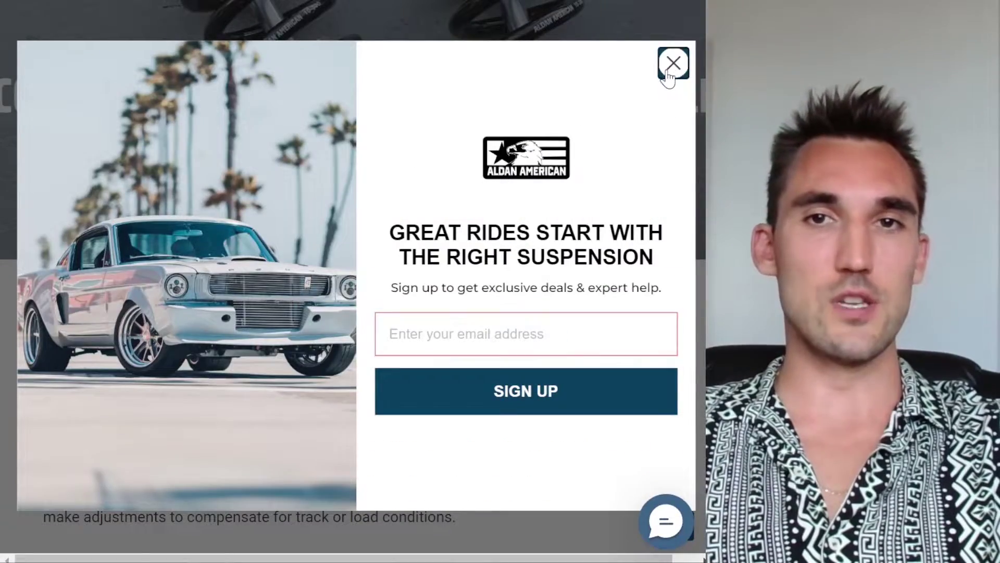
{"action": "left_click", "coordinate": [670, 63]}
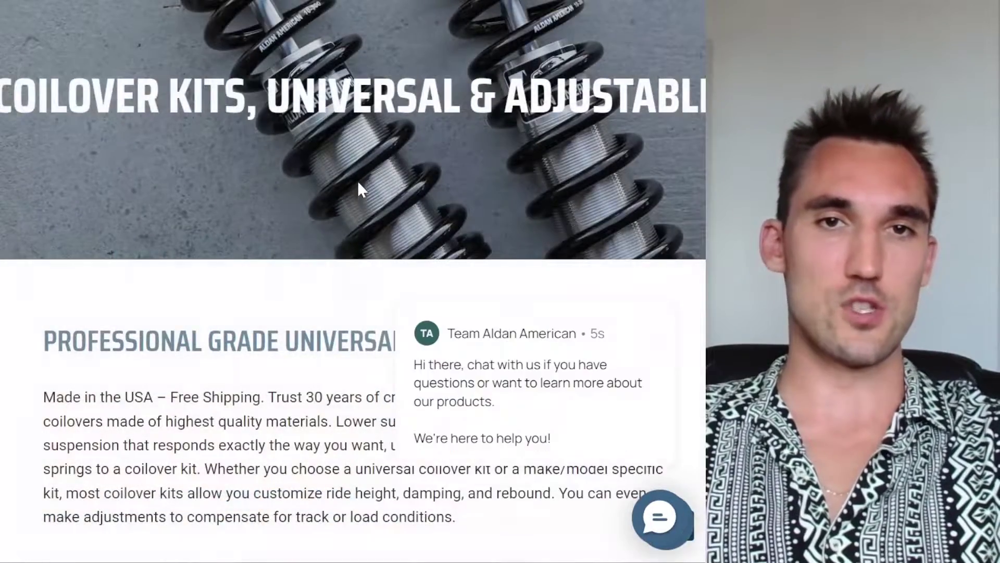
{"action": "key", "text": "ctrl+minus"}
{"action": "key", "text": "ctrl+minus"}
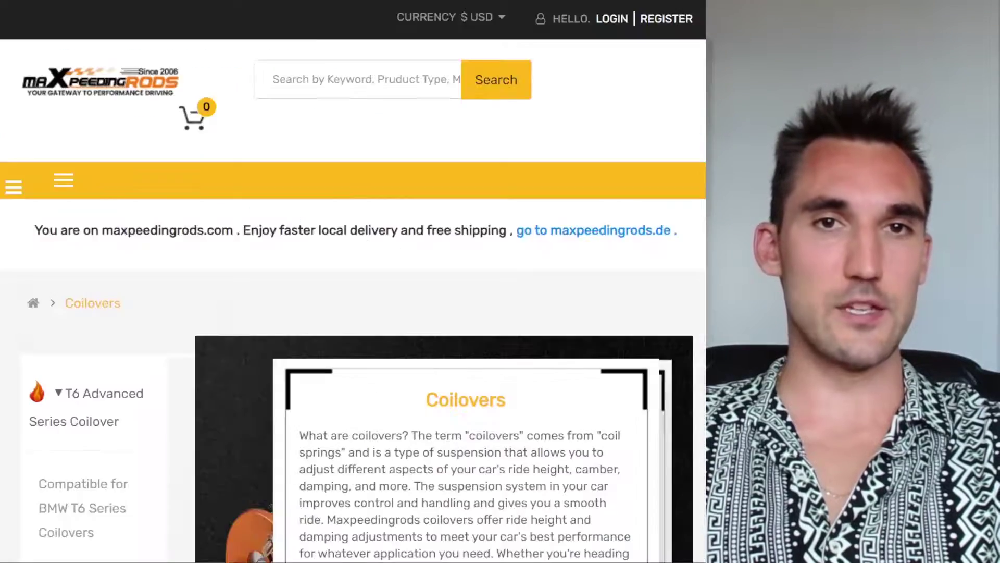
Review the intro text and layout of the Maxpeedingrods coilovers category page at a reduced page zoom
{"action": "scroll", "coordinate": [440, 280], "scroll_direction": "down", "scroll_amount": 10}
{"action": "scroll", "coordinate": [394, 288], "scroll_direction": "up", "scroll_amount": 4}
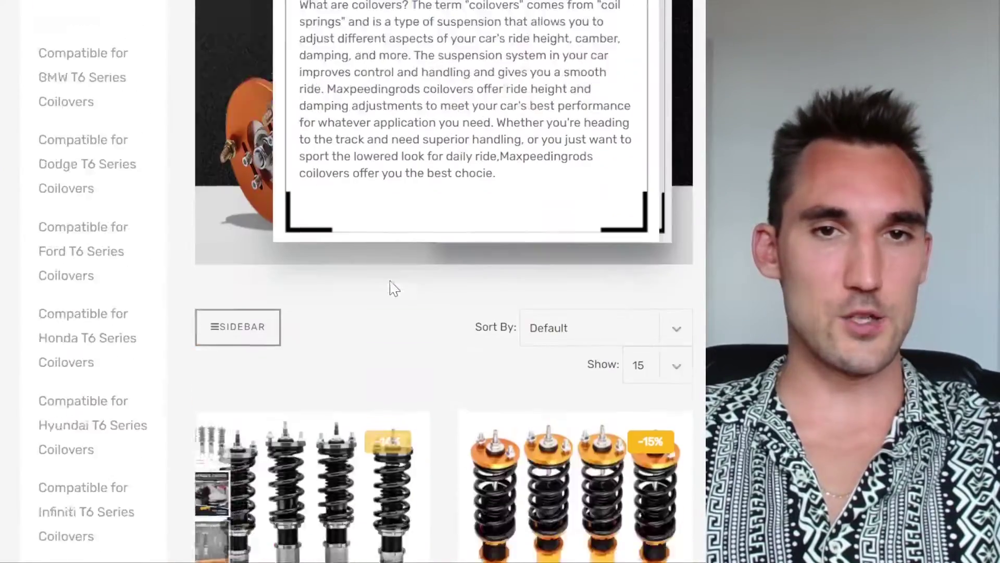
{"action": "key", "text": "ctrl+minus"}
{"action": "key", "text": "ctrl+minus"}
{"action": "key", "text": "ctrl+minus"}
{"action": "scroll", "coordinate": [396, 281], "scroll_direction": "up", "scroll_amount": 5}
{"action": "left_click_drag", "start_coordinate": [391, 284], "coordinate": [581, 420]}
Compare the Coilover Depot home page with the product listings on the Maxpeedingrods coilovers page
{"action": "scroll", "coordinate": [547, 382], "scroll_direction": "down", "scroll_amount": 15}
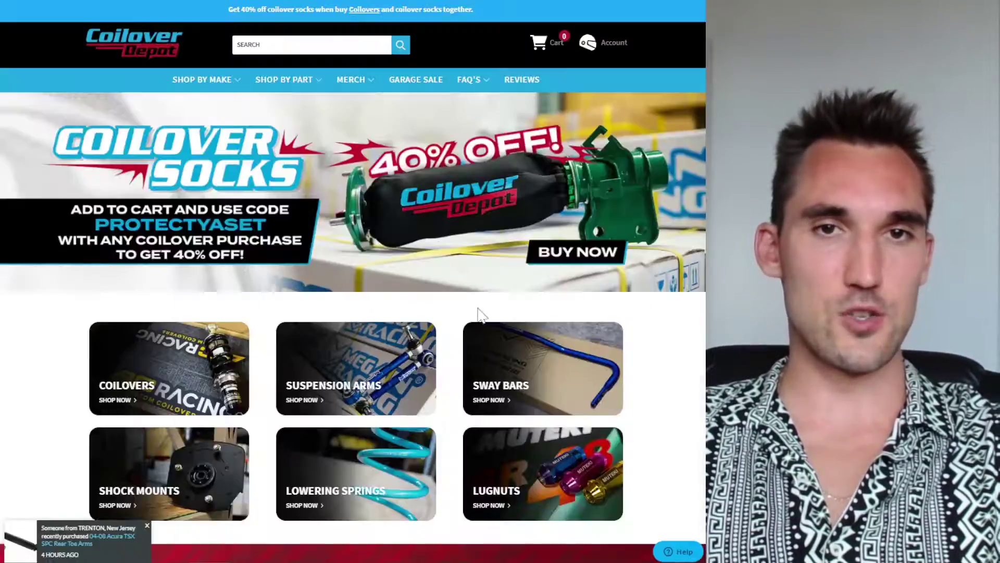
{"action": "scroll", "coordinate": [456, 315], "scroll_direction": "down", "scroll_amount": 20}
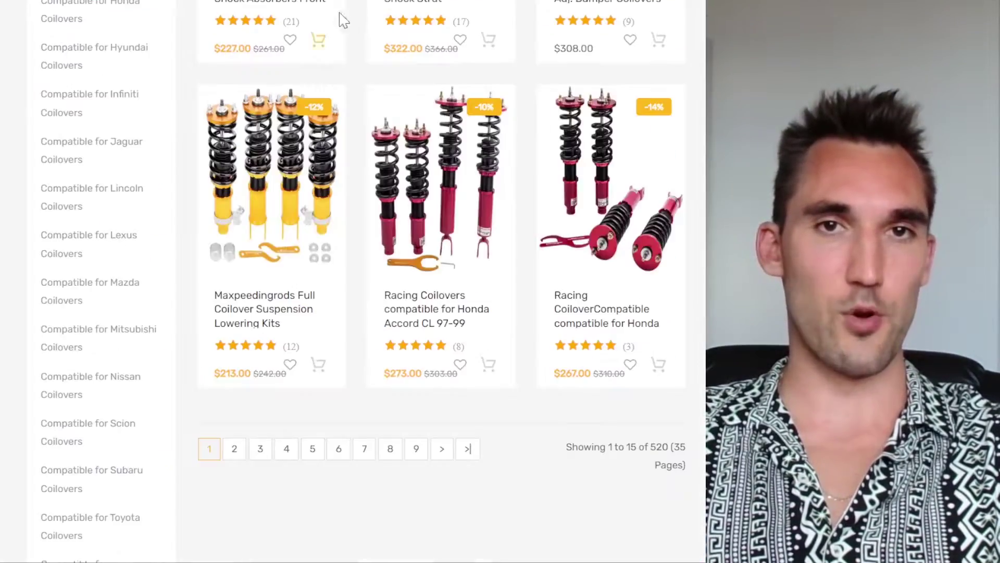
{"action": "scroll", "coordinate": [423, 266], "scroll_direction": "up", "scroll_amount": 10}
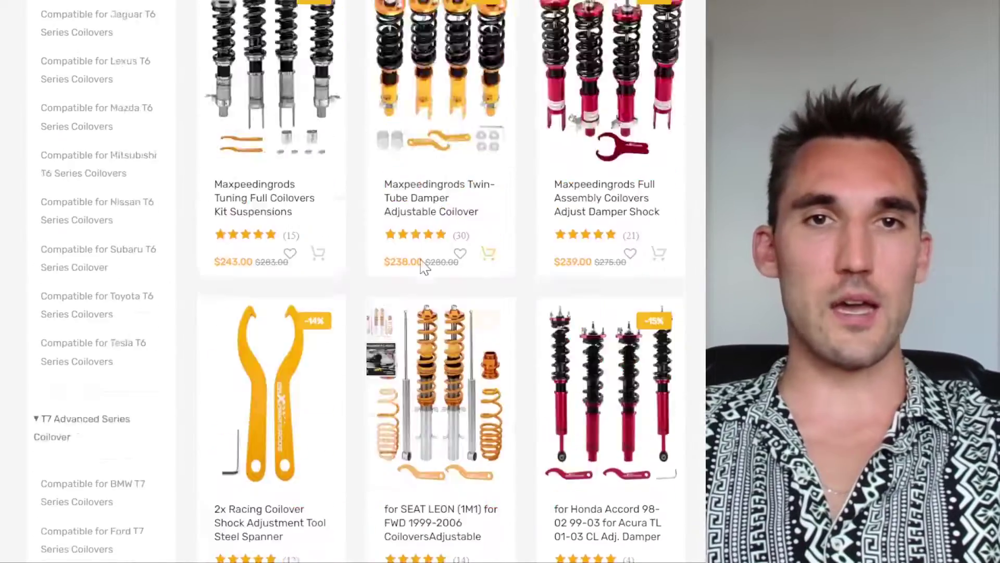
{"action": "scroll", "coordinate": [423, 266], "scroll_direction": "up", "scroll_amount": 10}
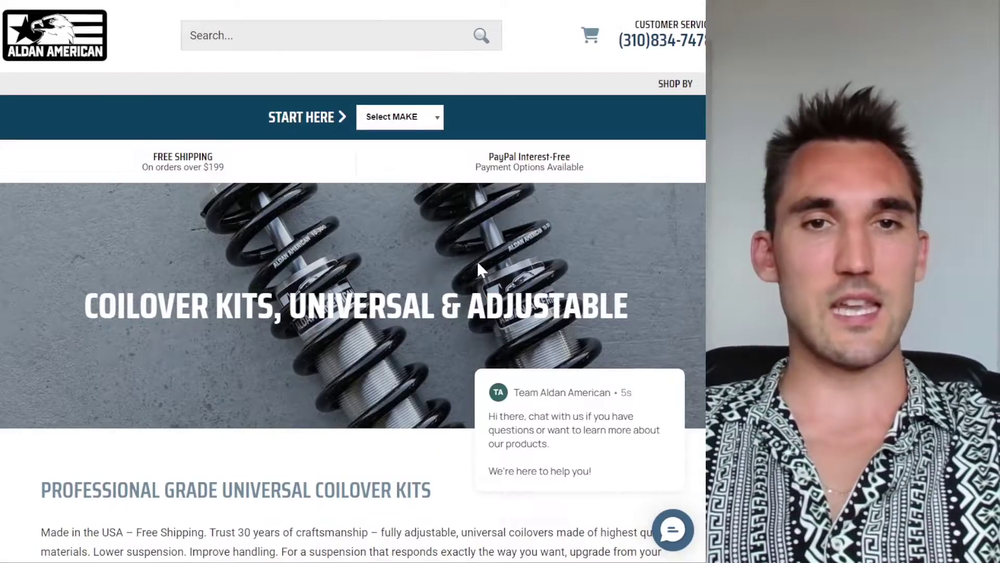
Examine the main heading and introductory paragraph on Aldan American's coilover kits page
{"action": "scroll", "coordinate": [477, 261], "scroll_direction": "down", "scroll_amount": 3}
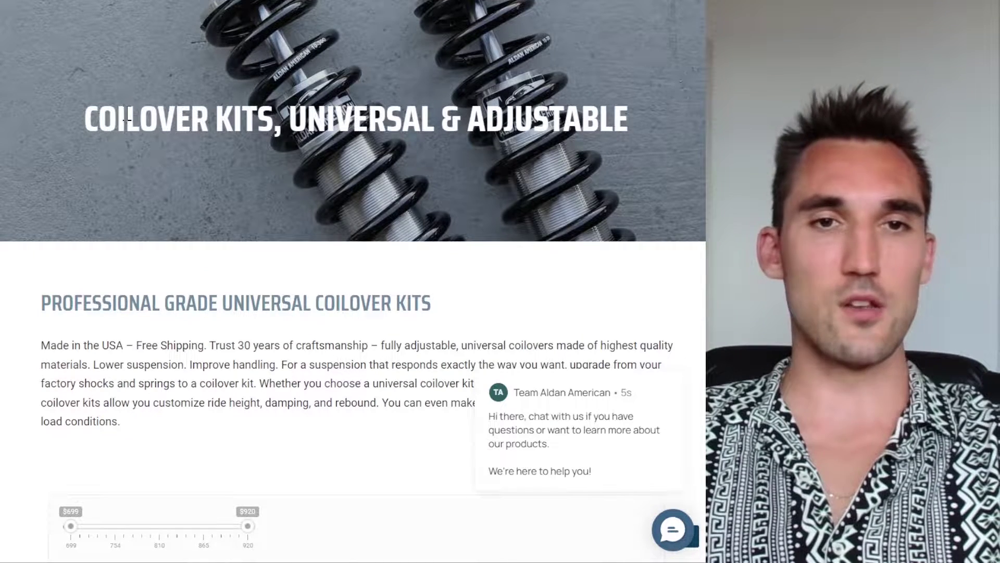
{"action": "mouse_move", "coordinate": [94, 109]}
{"action": "left_mouse_down"}
{"action": "mouse_move", "coordinate": [660, 126]}
{"action": "mouse_move", "coordinate": [88, 110]}
{"action": "left_mouse_up"}
{"action": "scroll", "coordinate": [174, 104], "scroll_direction": "down", "scroll_amount": 2}
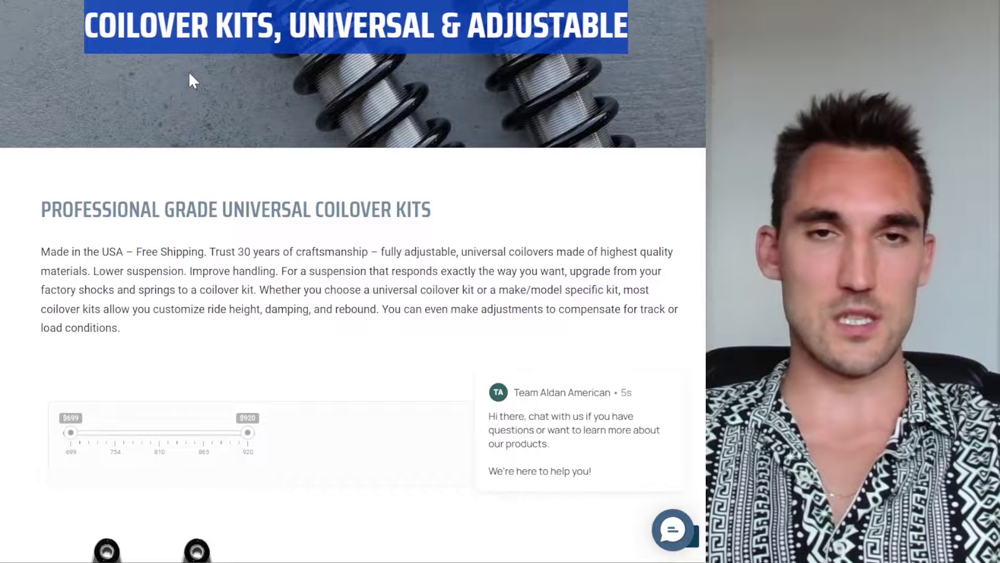
{"action": "scroll", "coordinate": [178, 182], "scroll_direction": "down", "scroll_amount": 2}
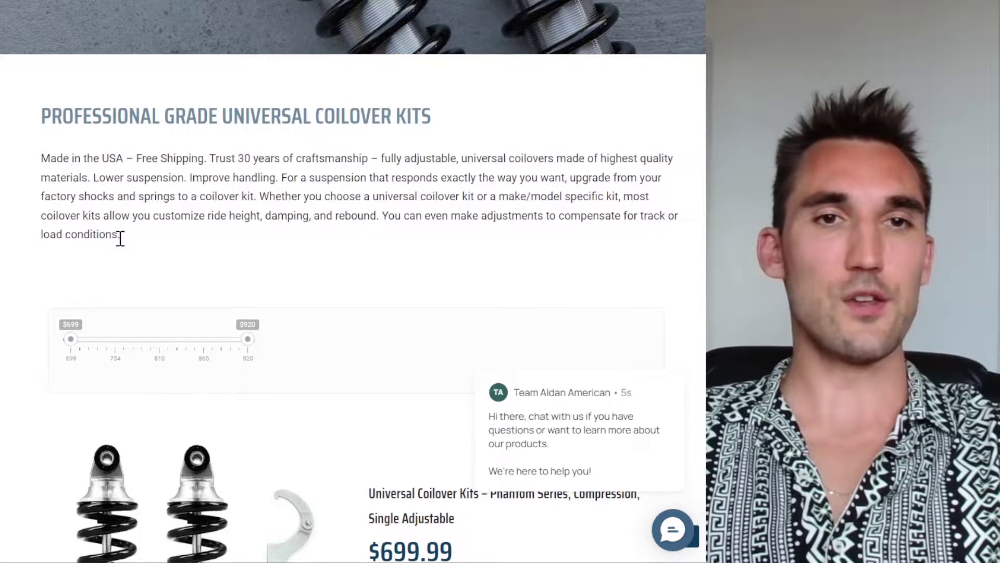
{"action": "left_click_drag", "start_coordinate": [138, 238], "coordinate": [40, 101]}
{"action": "left_click", "coordinate": [44, 100]}
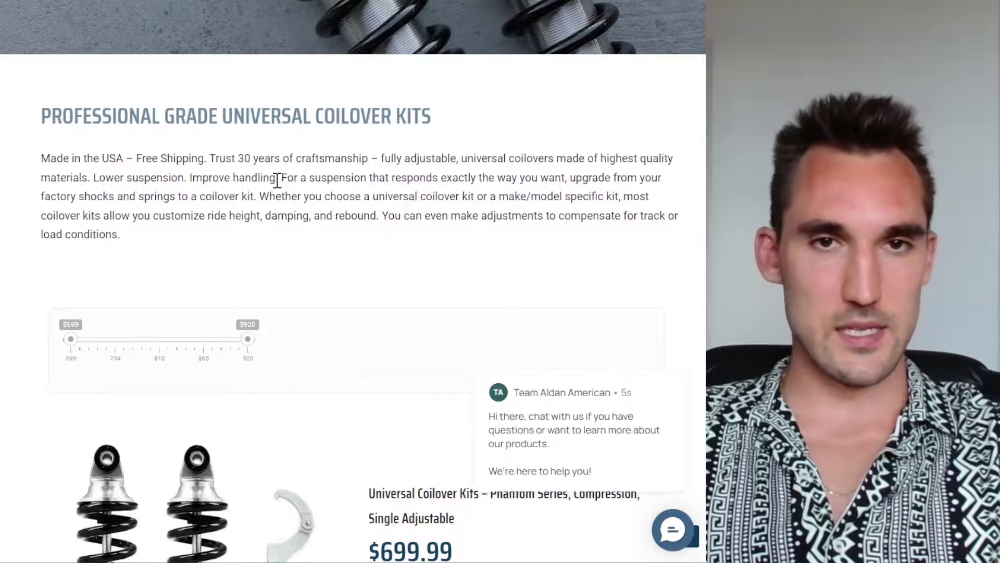
Inspect the page code around the "Professional Grade Universal Coilover Kits" heading
{"action": "left_click_drag", "start_coordinate": [452, 135], "coordinate": [29, 118]}
{"action": "right_click", "coordinate": [512, 146]}
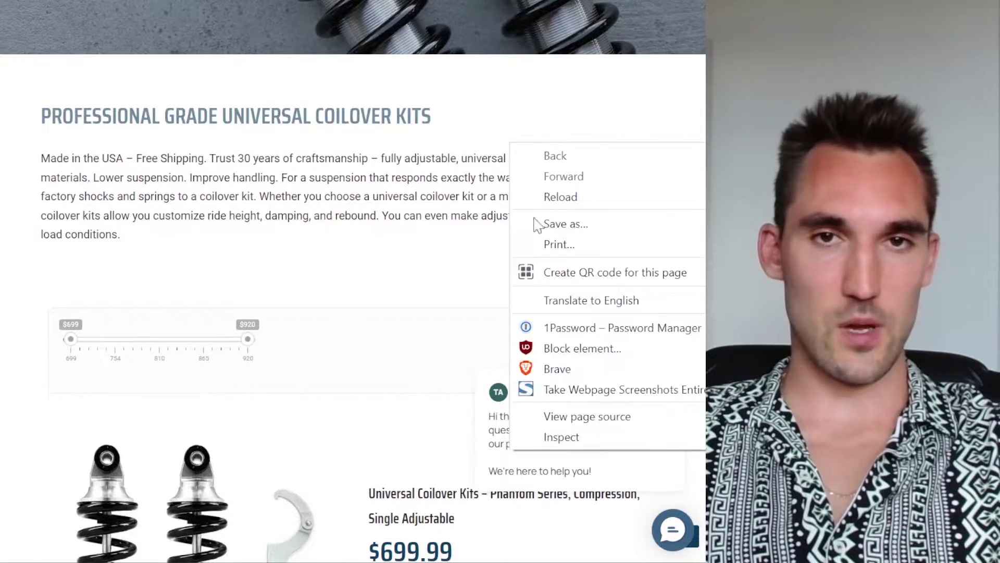
{"action": "left_click", "coordinate": [561, 435]}
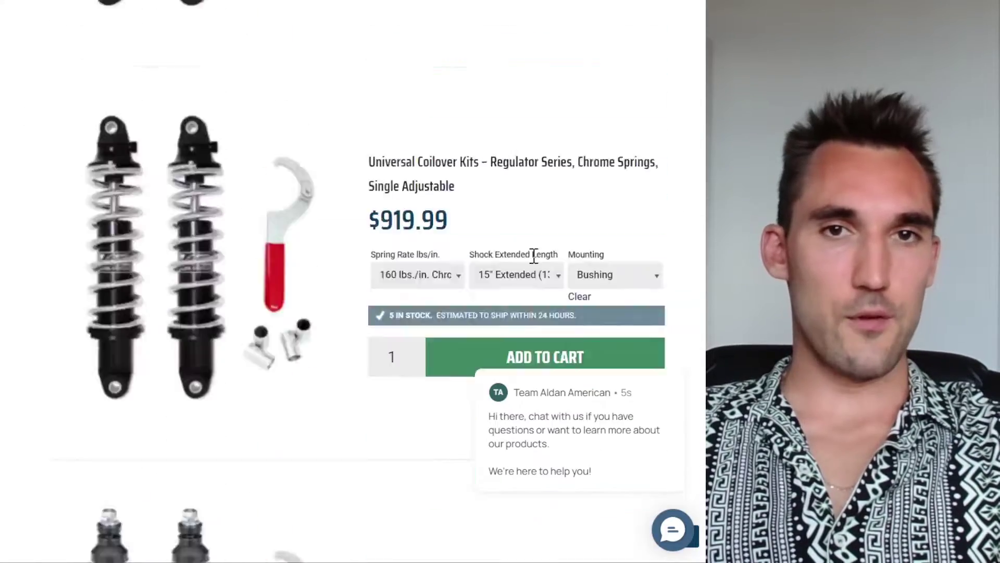
Examine the "Aldan American's Coilover Kits" heading and descriptive text below the product listings
{"action": "scroll", "coordinate": [553, 276], "scroll_direction": "down", "scroll_amount": 10}
{"action": "scroll", "coordinate": [569, 296], "scroll_direction": "down", "scroll_amount": 3}
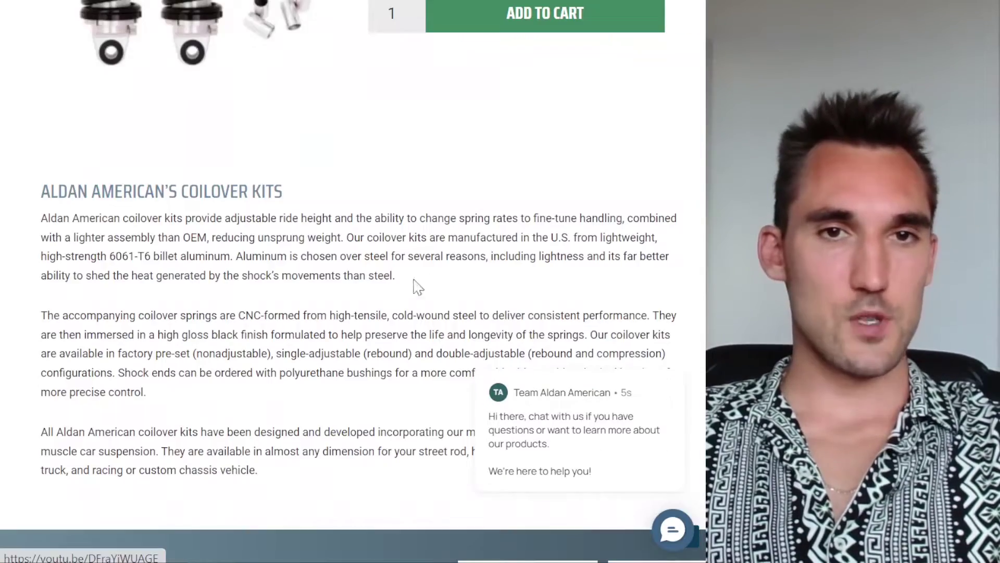
{"action": "left_click_drag", "start_coordinate": [34, 185], "coordinate": [315, 218]}
{"action": "left_click", "coordinate": [319, 216]}
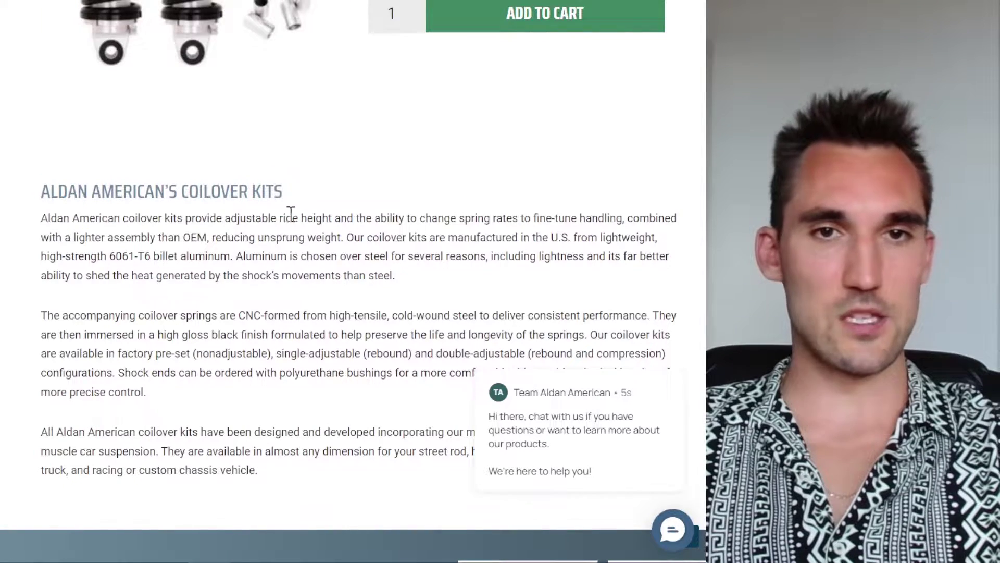
{"action": "scroll", "coordinate": [265, 162], "scroll_direction": "down", "scroll_amount": 2}
{"action": "left_click_drag", "start_coordinate": [45, 98], "coordinate": [368, 196]}
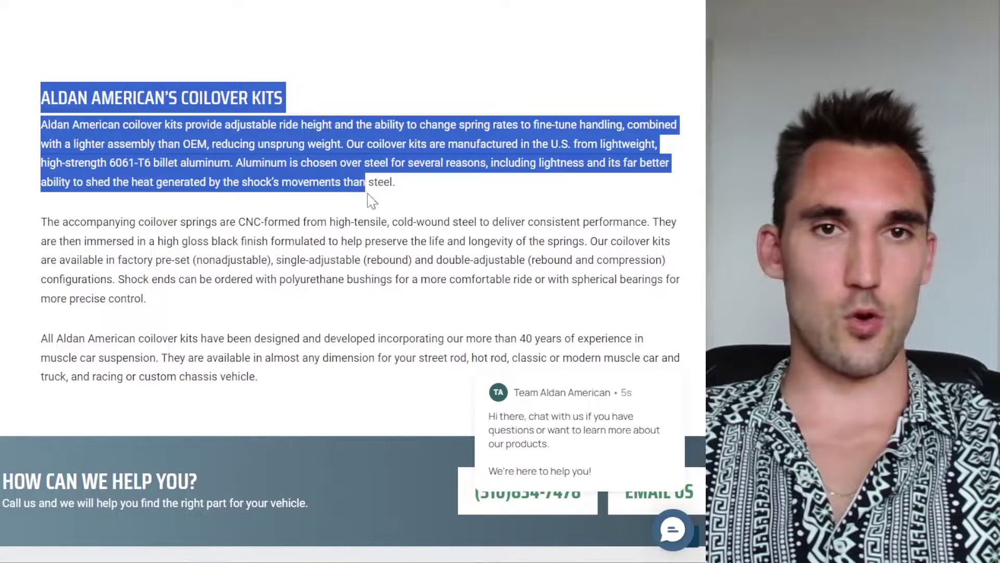
{"action": "left_click", "coordinate": [375, 213]}
{"action": "scroll", "coordinate": [257, 146], "scroll_direction": "up", "scroll_amount": 2}
{"action": "left_click_drag", "start_coordinate": [300, 194], "coordinate": [37, 205]}
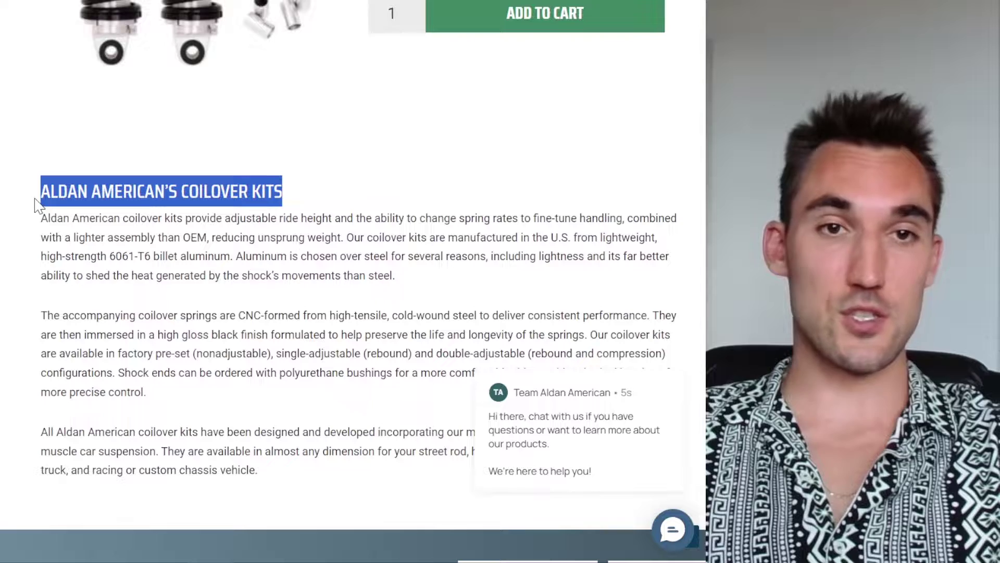
{"action": "left_click", "coordinate": [293, 210]}
{"action": "left_click_drag", "start_coordinate": [263, 196], "coordinate": [185, 201]}
{"action": "left_click", "coordinate": [180, 216]}
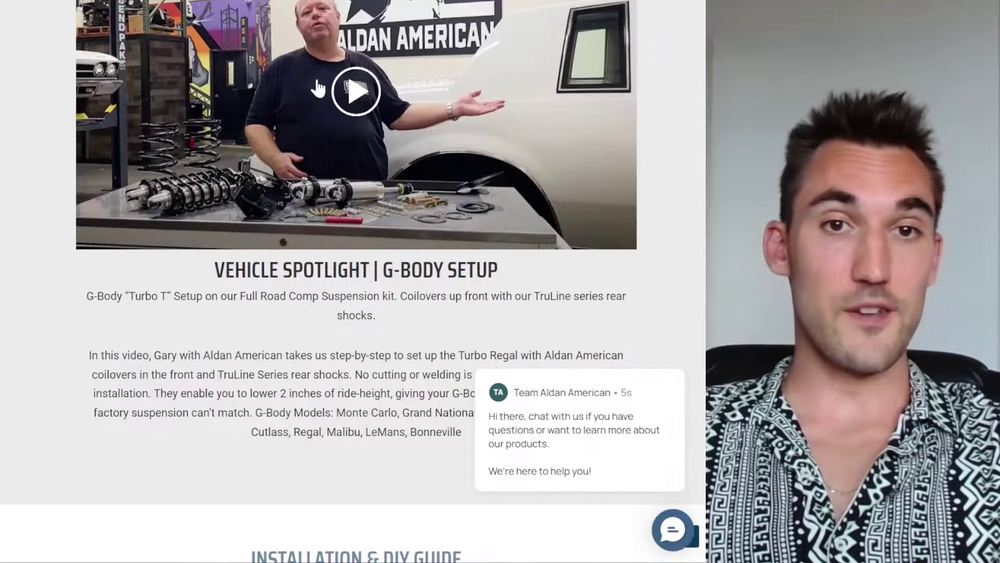
Examine the video spotlight, "Installation & DIY Guide" and "Articles & Resources" sections further down the page
{"action": "scroll", "coordinate": [319, 88], "scroll_direction": "down", "scroll_amount": 8}
{"action": "left_click_drag", "start_coordinate": [239, 102], "coordinate": [554, 117]}
{"action": "left_click", "coordinate": [525, 99]}
{"action": "scroll", "coordinate": [368, 159], "scroll_direction": "down", "scroll_amount": 2}
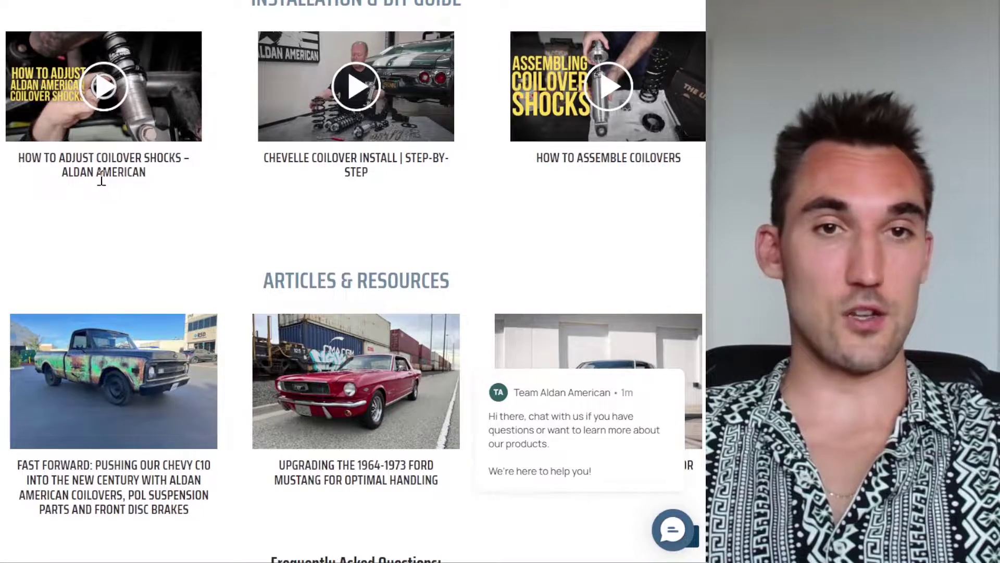
Examine the FAQ entries "What is a coilover kit?" and "Does a coilover kit replace the struts and springs?" on Aldan American's page
{"action": "scroll", "coordinate": [634, 162], "scroll_direction": "down", "scroll_amount": 9}
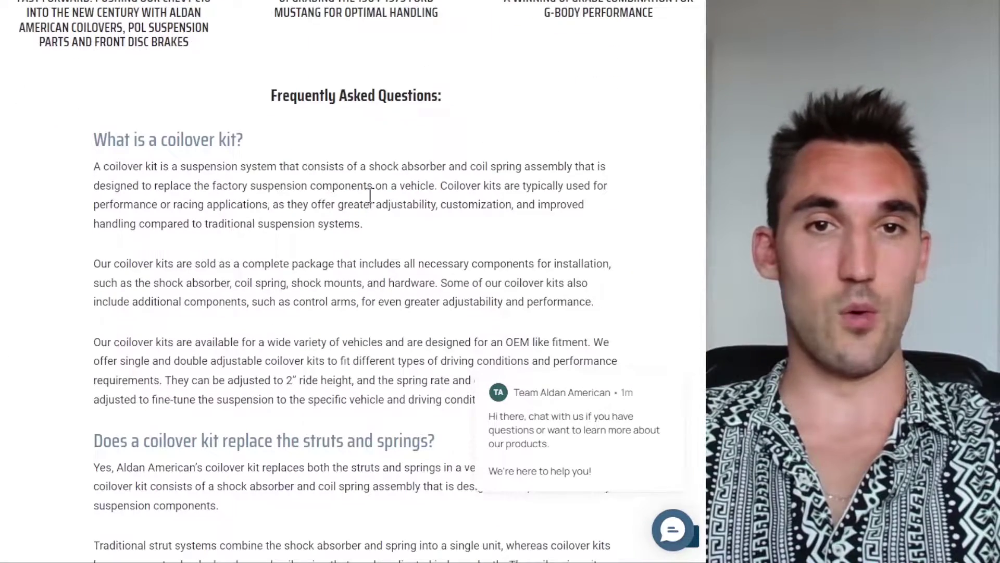
{"action": "scroll", "coordinate": [446, 172], "scroll_direction": "up", "scroll_amount": 5}
{"action": "scroll", "coordinate": [380, 165], "scroll_direction": "down", "scroll_amount": 5}
{"action": "left_click_drag", "start_coordinate": [230, 139], "coordinate": [346, 167]}
{"action": "scroll", "coordinate": [286, 229], "scroll_direction": "down", "scroll_amount": 2}
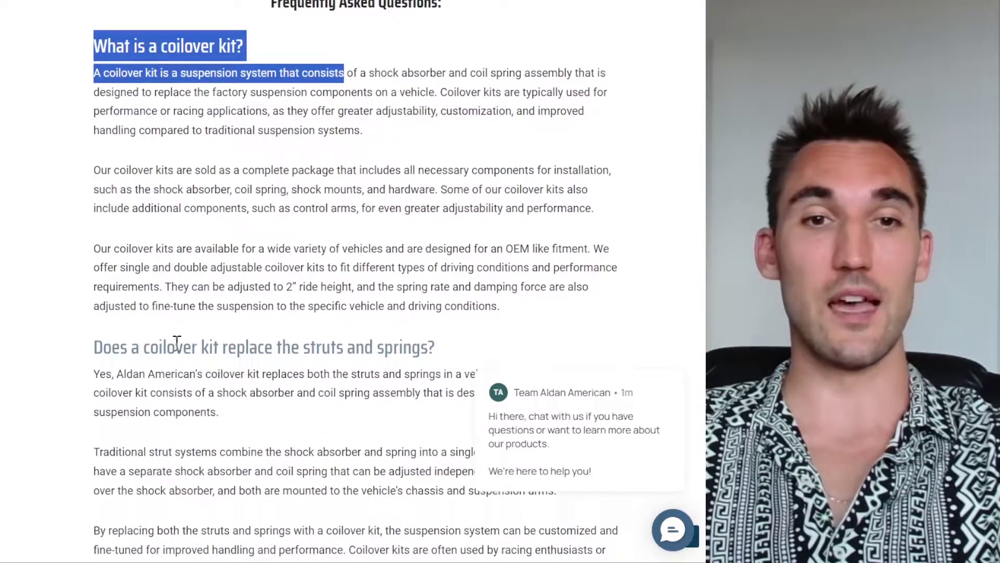
{"action": "left_click_drag", "start_coordinate": [162, 347], "coordinate": [94, 347]}
{"action": "left_click_drag", "start_coordinate": [221, 362], "coordinate": [441, 339]}
{"action": "scroll", "coordinate": [241, 228], "scroll_direction": "down", "scroll_amount": 10}
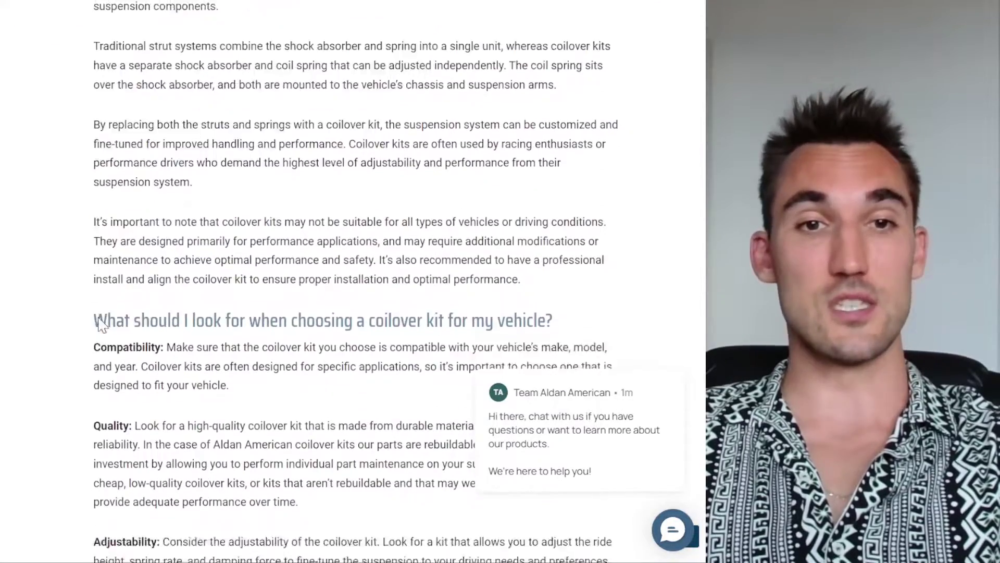
Read the FAQ entry "What should I look for when choosing a coilover kit for my vehicle?" and skim the remaining FAQ content
{"action": "left_click_drag", "start_coordinate": [95, 172], "coordinate": [571, 177]}
{"action": "left_click", "coordinate": [313, 123]}
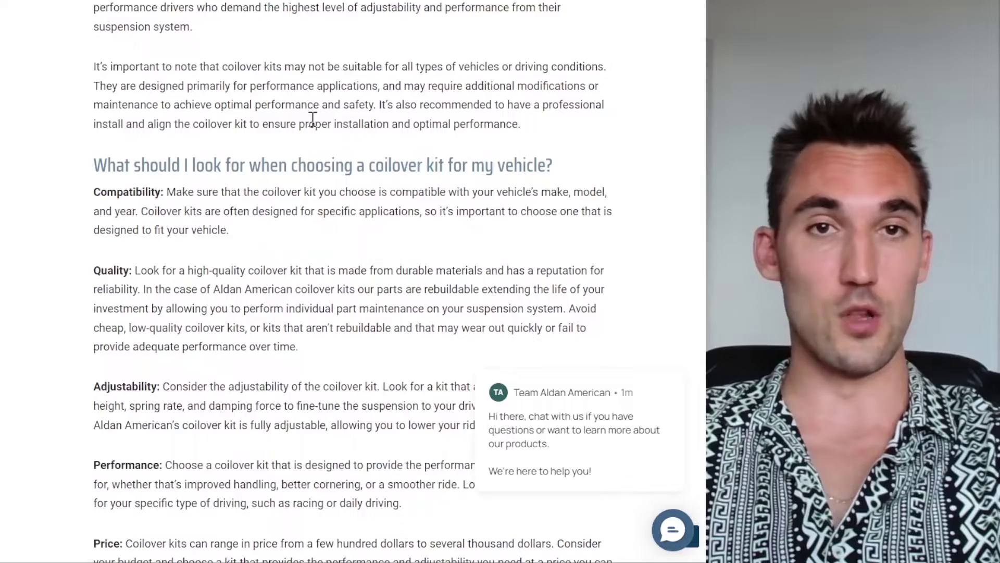
{"action": "scroll", "coordinate": [313, 209], "scroll_direction": "down", "scroll_amount": 10}
{"action": "scroll", "coordinate": [313, 292], "scroll_direction": "down", "scroll_amount": 2}
{"action": "scroll", "coordinate": [315, 292], "scroll_direction": "up", "scroll_amount": 20}
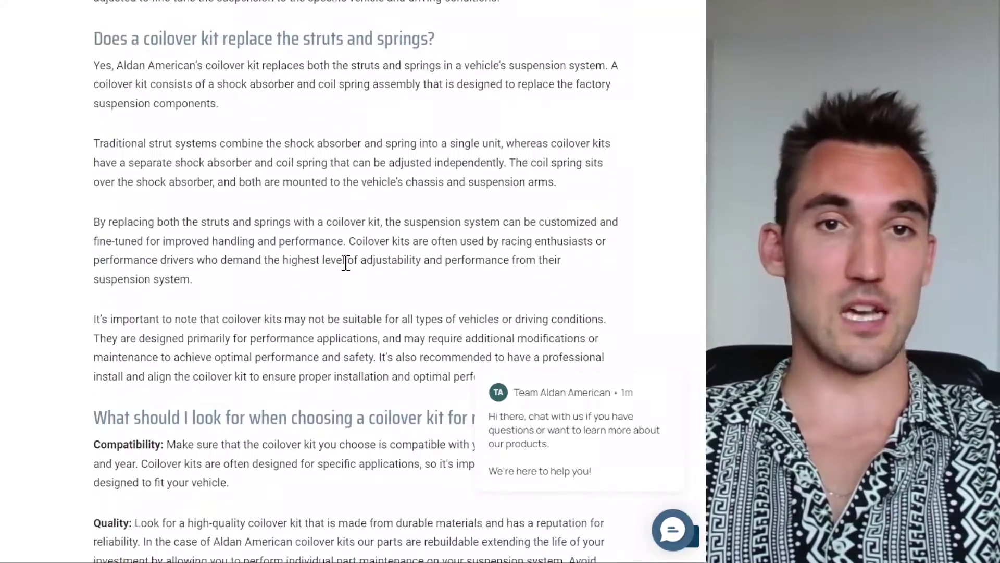
{"action": "scroll", "coordinate": [280, 249], "scroll_direction": "up", "scroll_amount": 3}
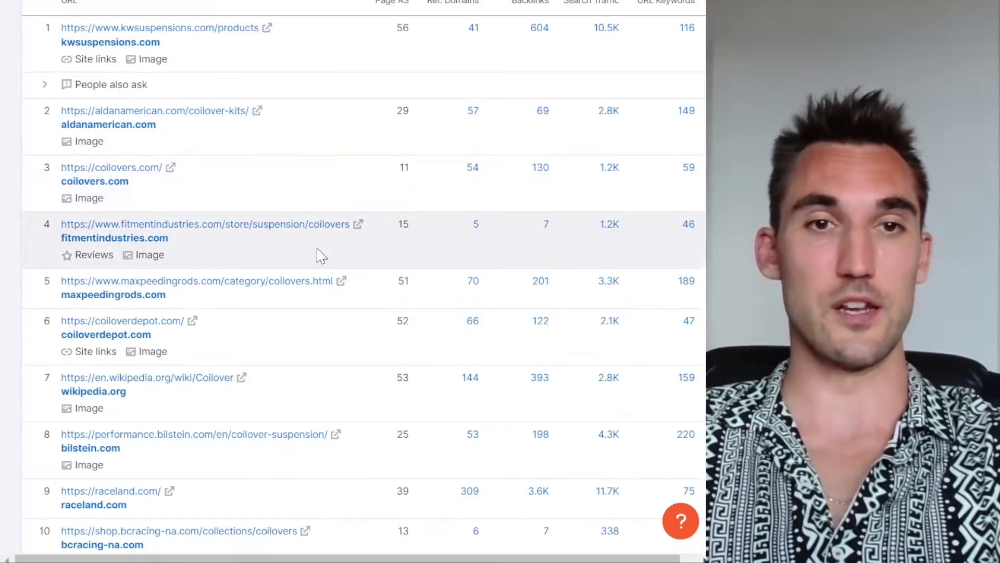
Examine the "Coilovers Suspension" heading and introductory paragraph on Fitment Industries' coilovers page, taken from the Semrush ranking results
{"action": "scroll", "coordinate": [283, 248], "scroll_direction": "up", "scroll_amount": 4}
{"action": "scroll", "coordinate": [219, 128], "scroll_direction": "down", "scroll_amount": 4}
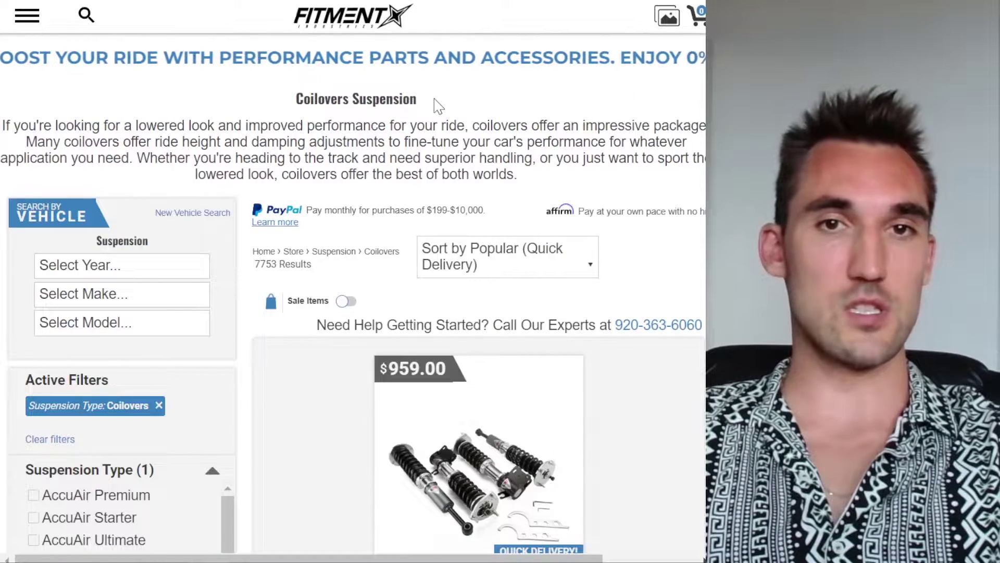
{"action": "left_click_drag", "start_coordinate": [438, 105], "coordinate": [271, 109]}
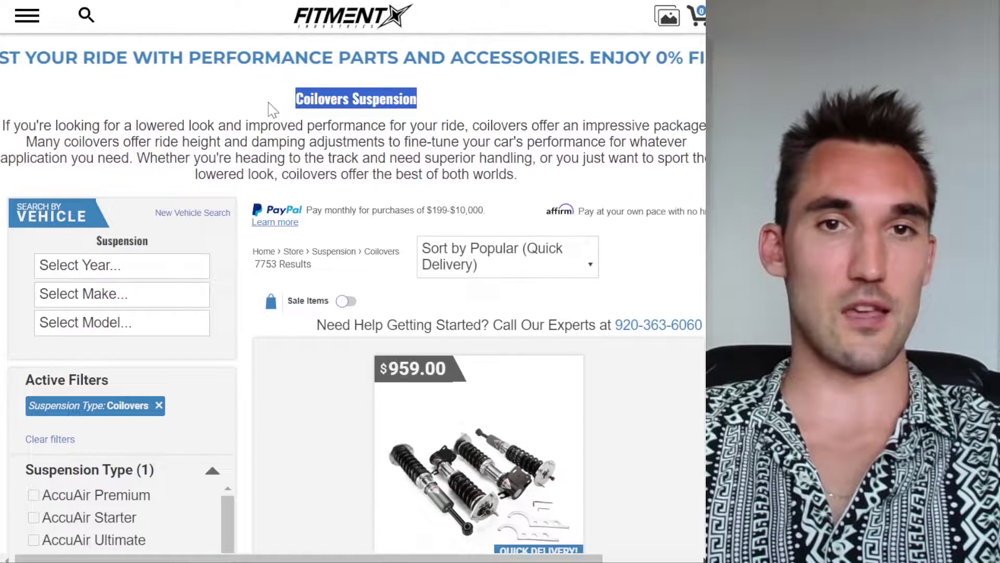
{"action": "left_click_drag", "start_coordinate": [5, 125], "coordinate": [517, 175]}
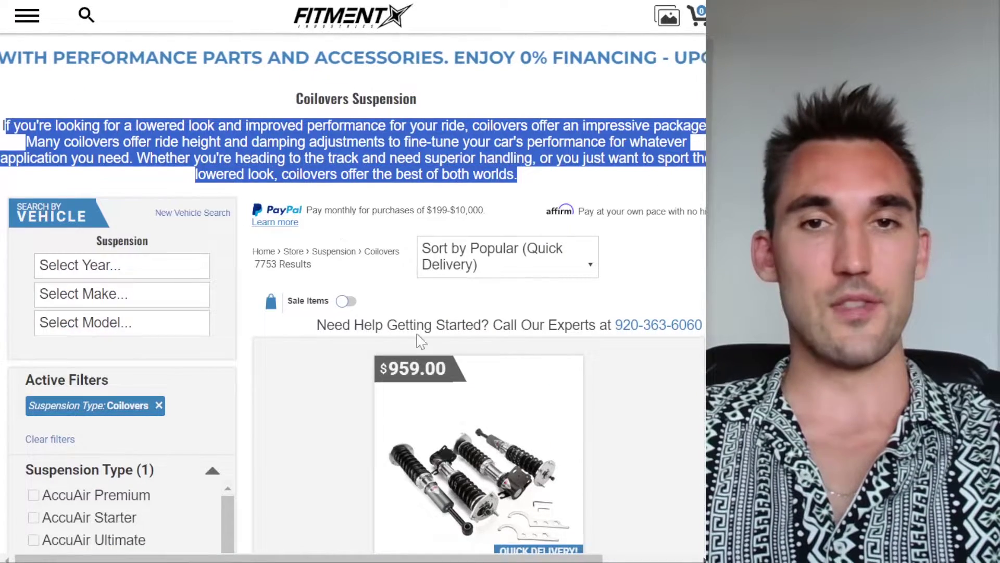
Examine Fitment Industries' product listings at a reduced page zoom, down to the pagination and footer
{"action": "scroll", "coordinate": [421, 341], "scroll_direction": "down", "scroll_amount": 20}
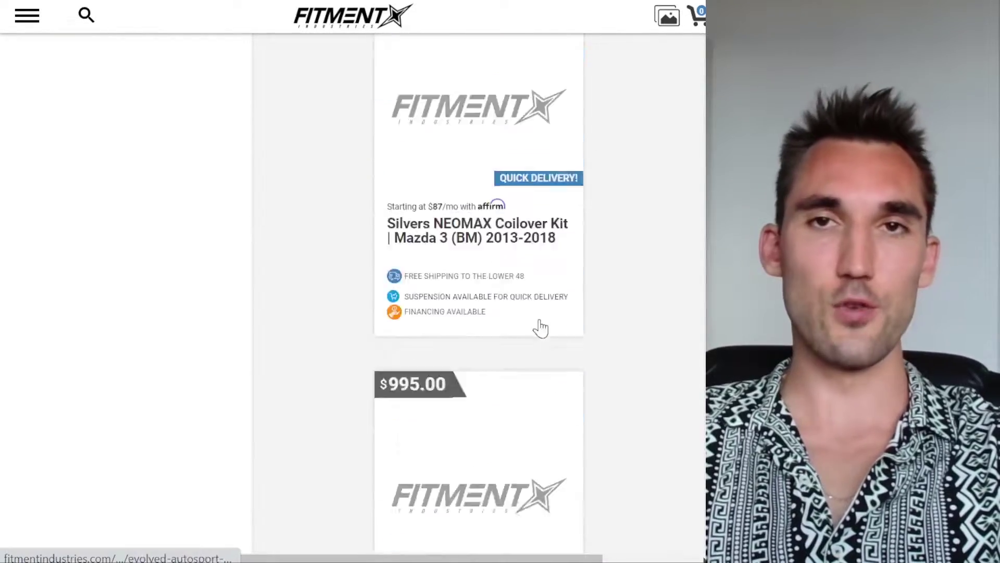
{"action": "scroll", "coordinate": [541, 327], "scroll_direction": "down", "scroll_amount": 20}
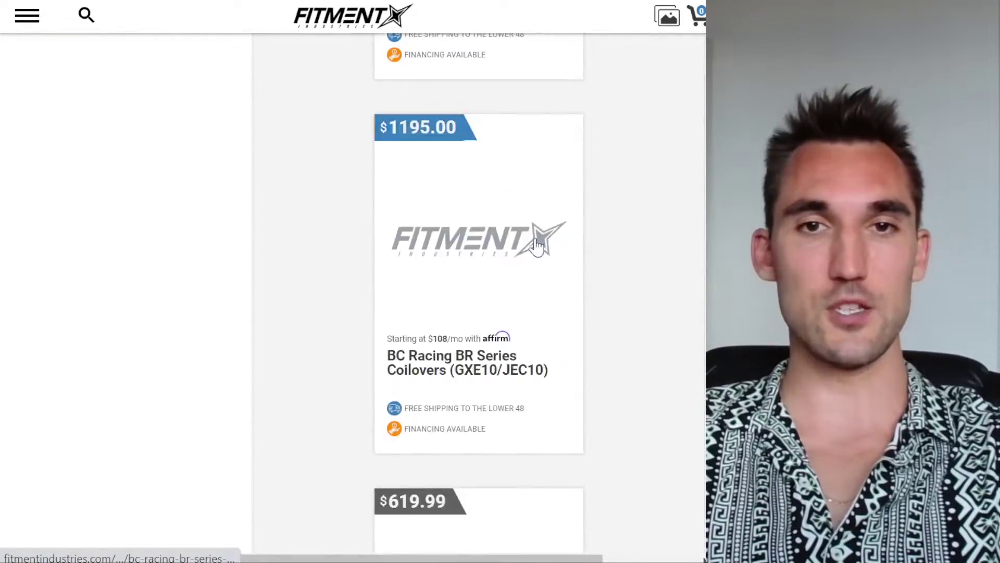
{"action": "key", "text": "ctrl+minus"}
{"action": "key", "text": "ctrl+minus"}
{"action": "key", "text": "ctrl+minus"}
{"action": "key", "text": "ctrl+minus"}
{"action": "key", "text": "ctrl+minus"}
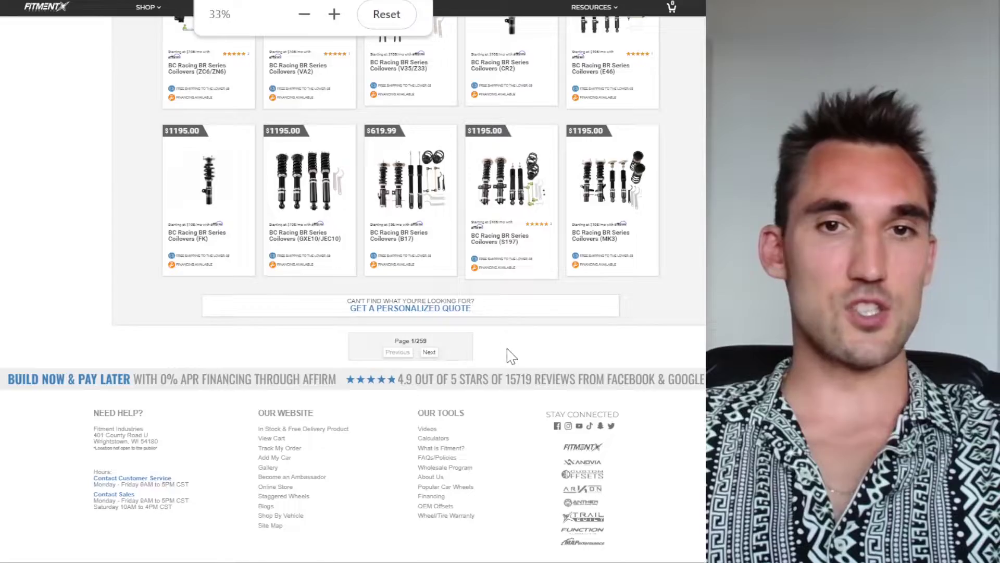
{"action": "key", "text": "ctrl+plus"}
{"action": "scroll", "coordinate": [536, 402], "scroll_direction": "down", "scroll_amount": 10}
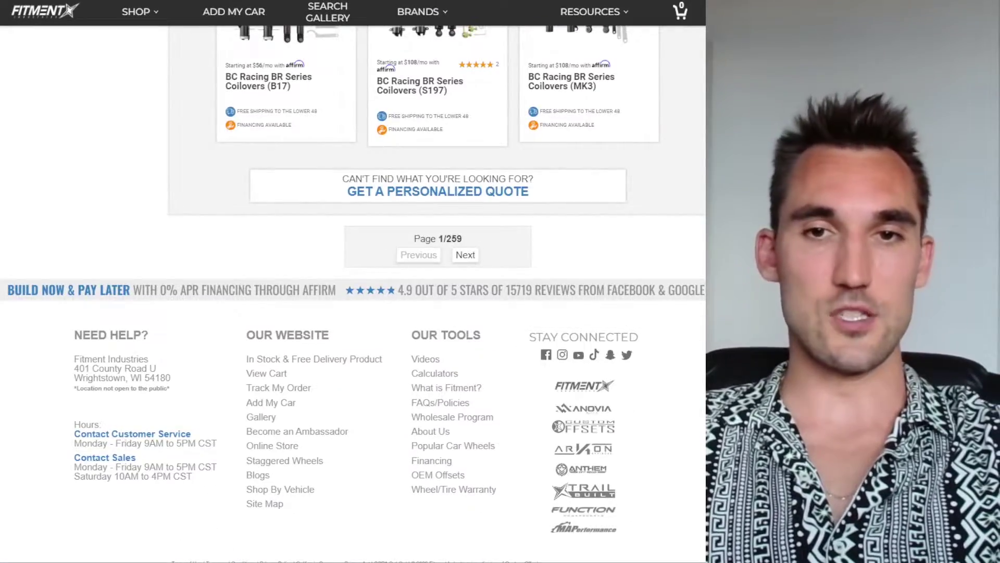
Revisit the heading and introductory text above Fitment Industries' product listings
{"action": "scroll", "coordinate": [469, 208], "scroll_direction": "up", "scroll_amount": 15}
{"action": "triple_click", "coordinate": [488, 130]}
{"action": "left_click", "coordinate": [489, 130]}
{"action": "left_click_drag", "start_coordinate": [471, 146], "coordinate": [106, 123]}
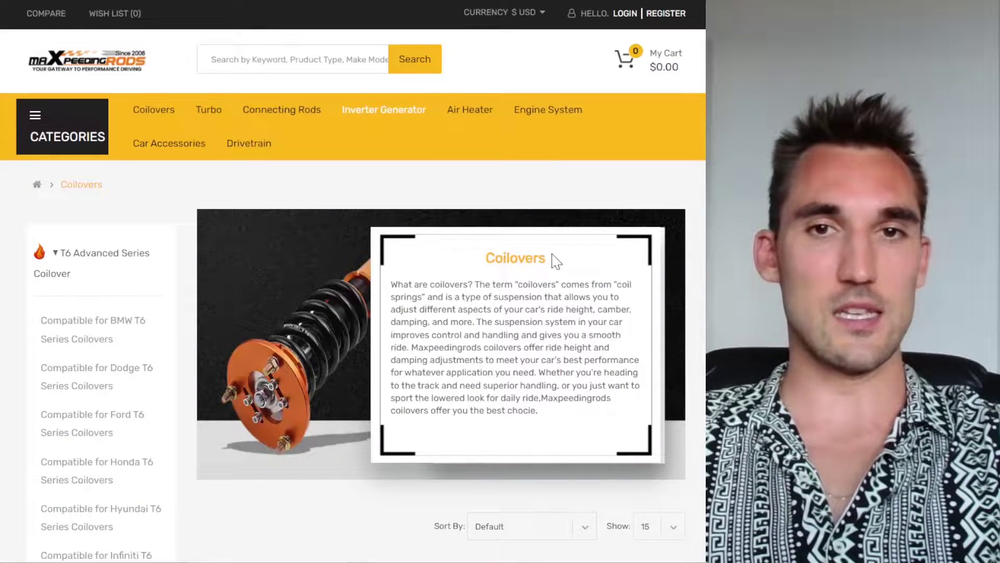
Examine the "Coilovers" heading and the "What are coilovers?" description in the banner of Maxpeedingrods' coilovers category page
{"action": "left_click_drag", "start_coordinate": [557, 260], "coordinate": [624, 429]}
{"action": "left_click", "coordinate": [475, 278]}
{"action": "left_click", "coordinate": [624, 429]}
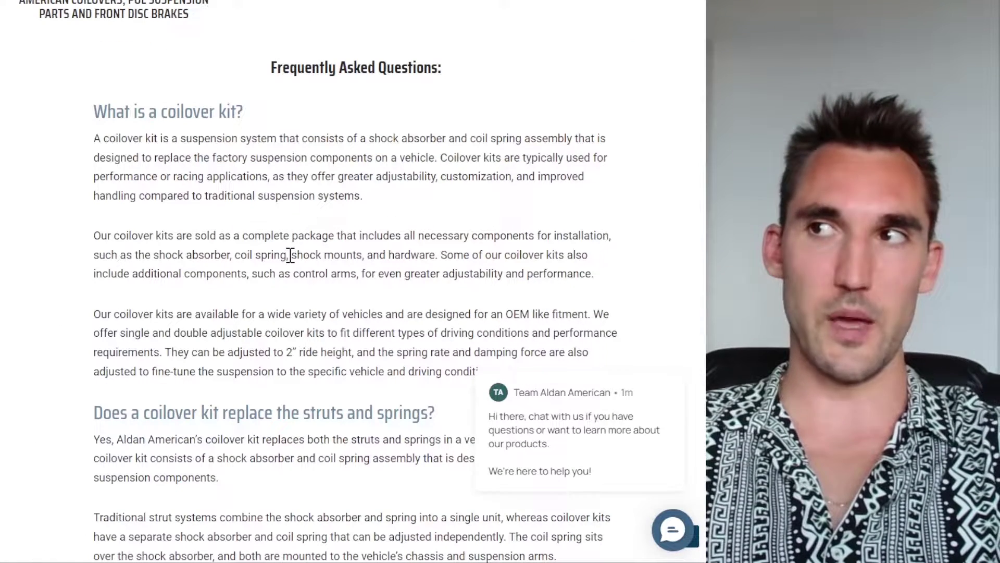
Return to Aldan American's page and compare how its first two FAQ questions are phrased and answered
{"action": "left_click_drag", "start_coordinate": [93, 112], "coordinate": [270, 116]}
{"action": "left_click", "coordinate": [447, 437]}
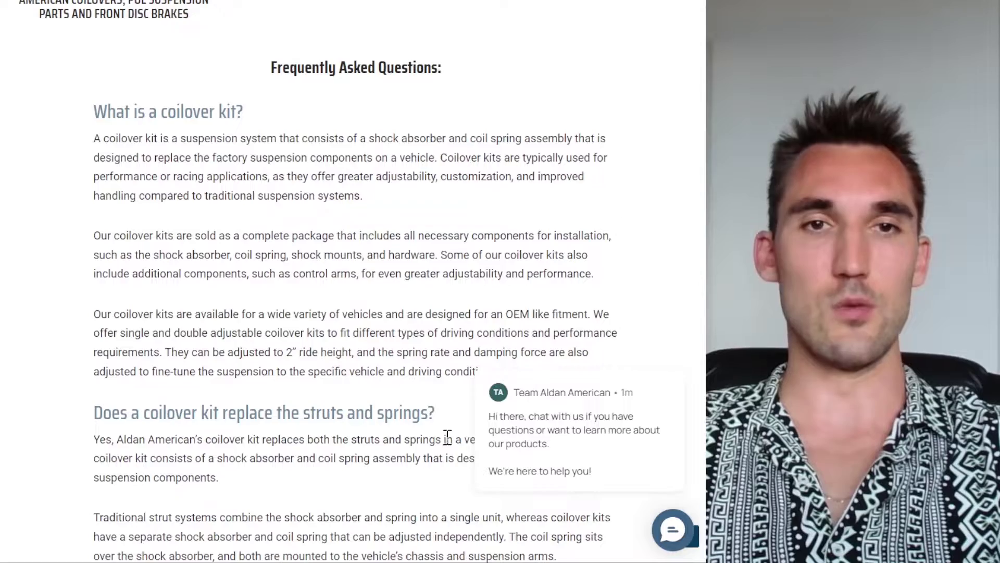
{"action": "scroll", "coordinate": [275, 193], "scroll_direction": "down", "scroll_amount": 3}
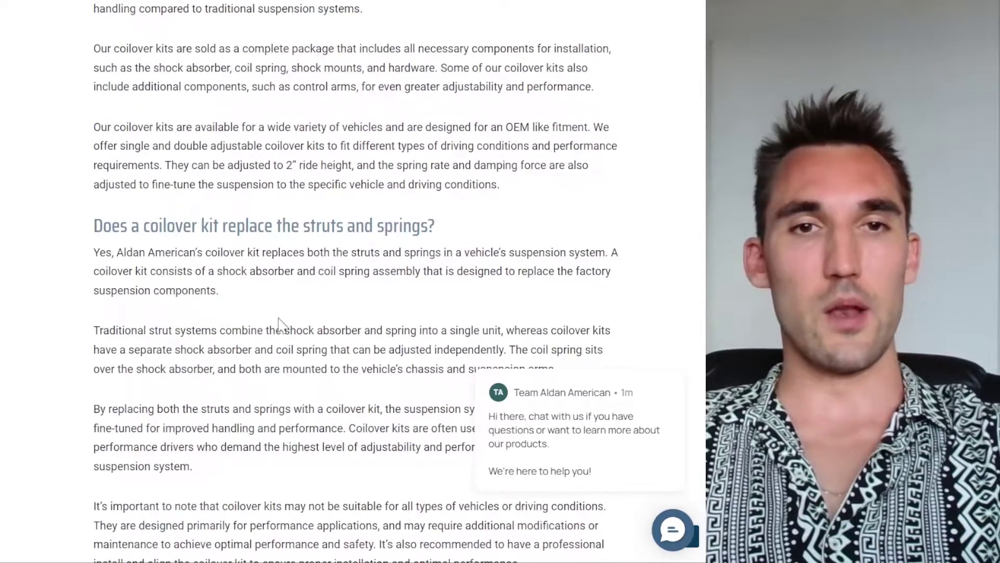
{"action": "scroll", "coordinate": [278, 323], "scroll_direction": "up", "scroll_amount": 2}
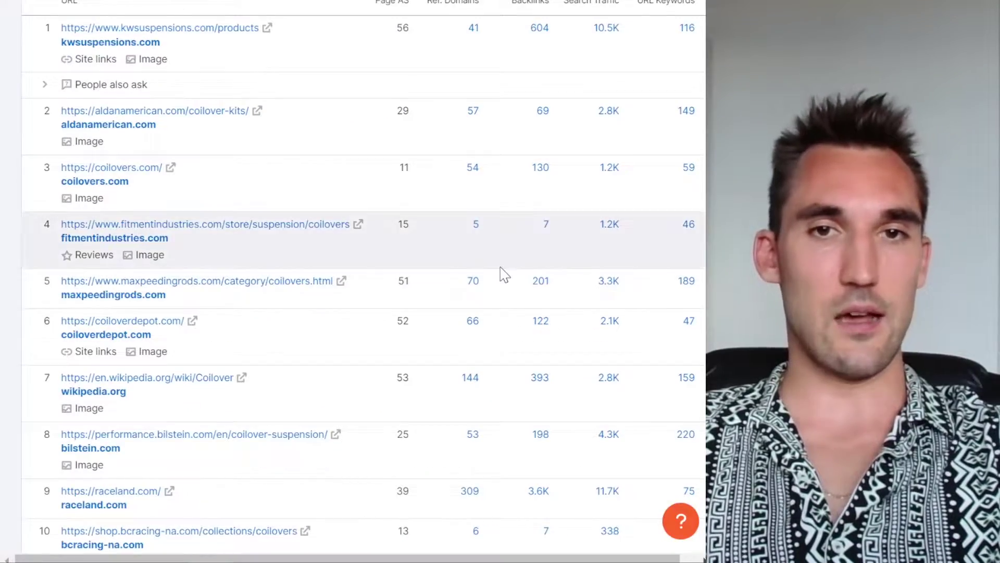
Examine the question keywords "what are coilovers" and "what do coilovers do" in Semrush, and open the full list of keyword variations
{"action": "scroll", "coordinate": [491, 295], "scroll_direction": "up", "scroll_amount": 10}
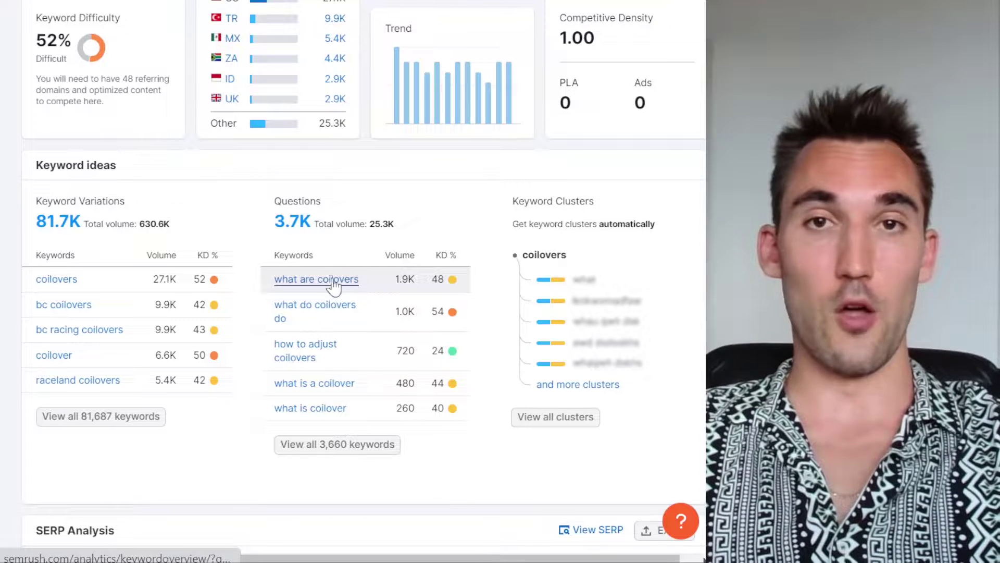
{"action": "left_click_drag", "start_coordinate": [274, 286], "coordinate": [384, 290]}
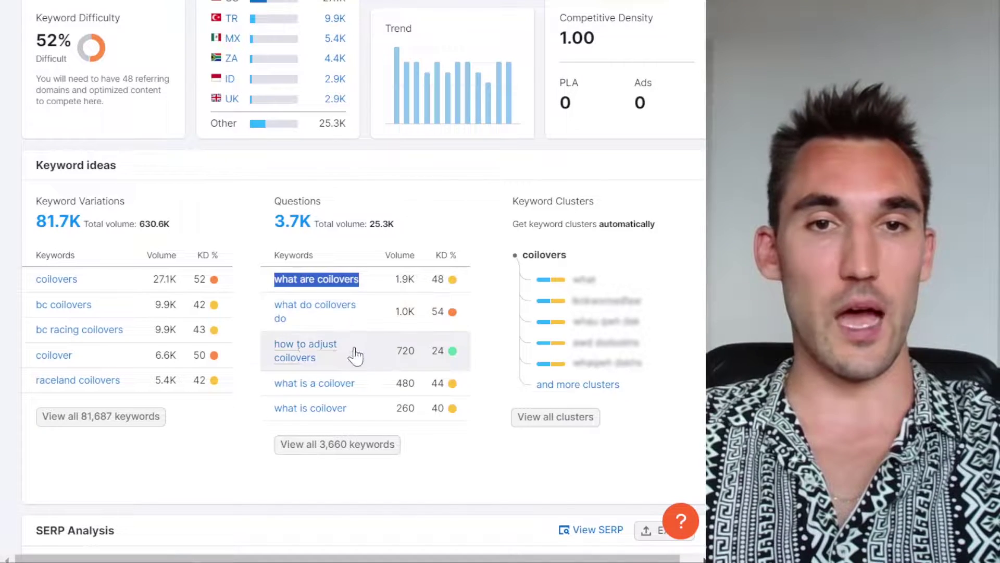
{"action": "triple_click", "coordinate": [291, 323]}
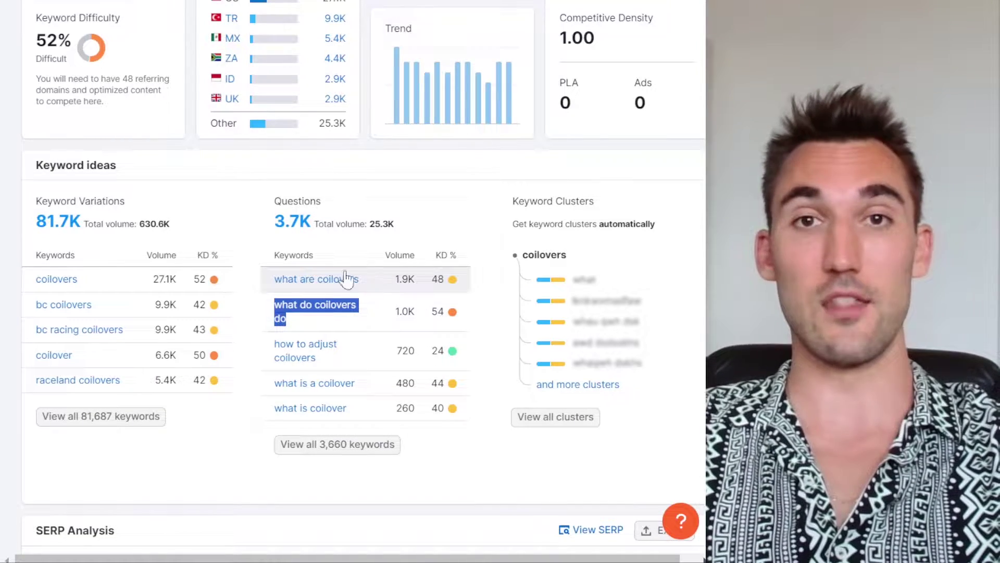
{"action": "left_click", "coordinate": [281, 260]}
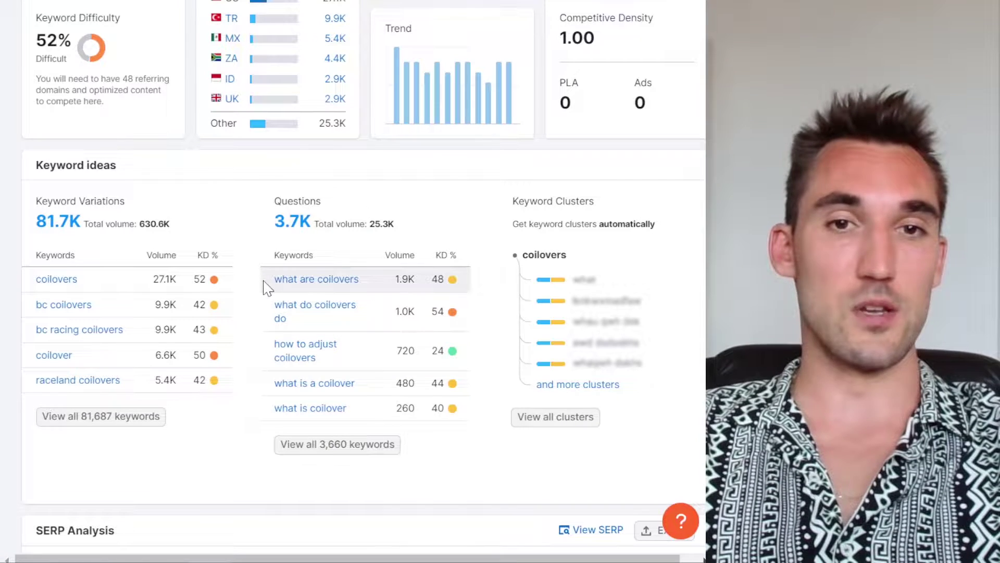
{"action": "left_click_drag", "start_coordinate": [266, 286], "coordinate": [251, 259]}
{"action": "left_click", "coordinate": [250, 260]}
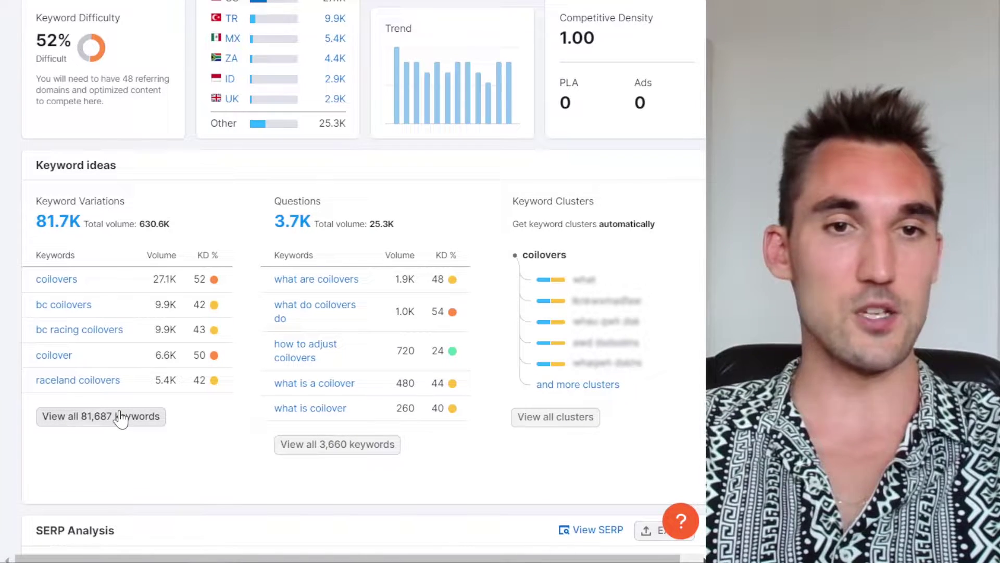
{"action": "left_click", "coordinate": [121, 428]}
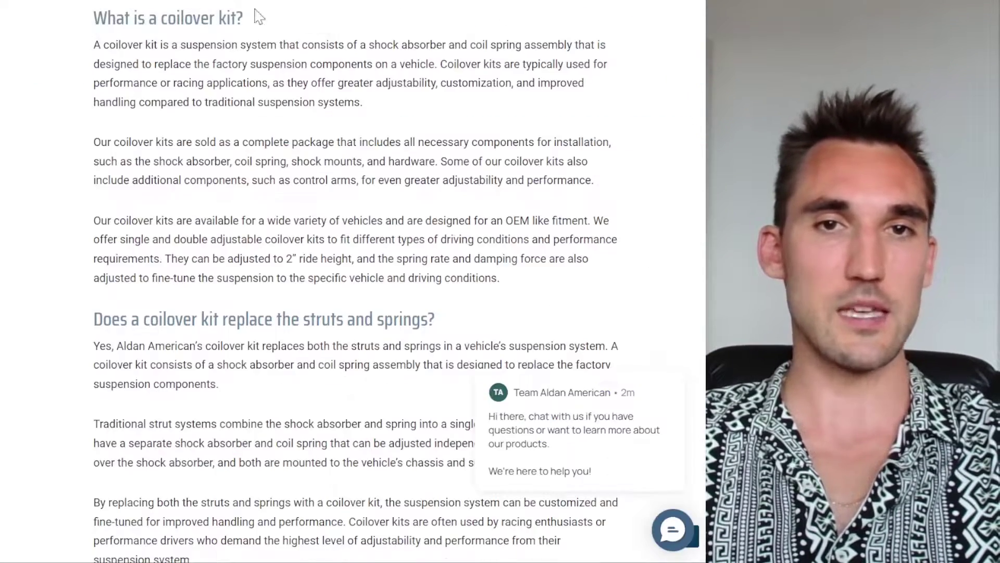
Review the full extent of Aldan American's page content, down to the end of its FAQ section
{"action": "scroll", "coordinate": [212, 250], "scroll_direction": "up", "scroll_amount": 7}
{"action": "scroll", "coordinate": [235, 384], "scroll_direction": "down", "scroll_amount": 20}
{"action": "scroll", "coordinate": [251, 367], "scroll_direction": "down", "scroll_amount": 16}
{"action": "scroll", "coordinate": [461, 352], "scroll_direction": "up", "scroll_amount": 4}
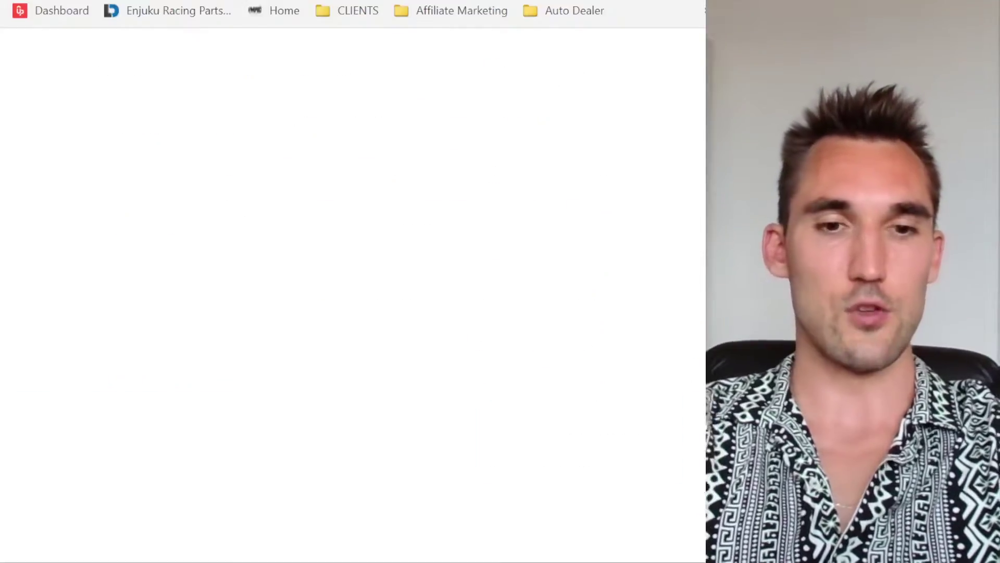
Open WordCounter in a new browser tab and clear the existing text from its editor
{"action": "type", "text": "word"}
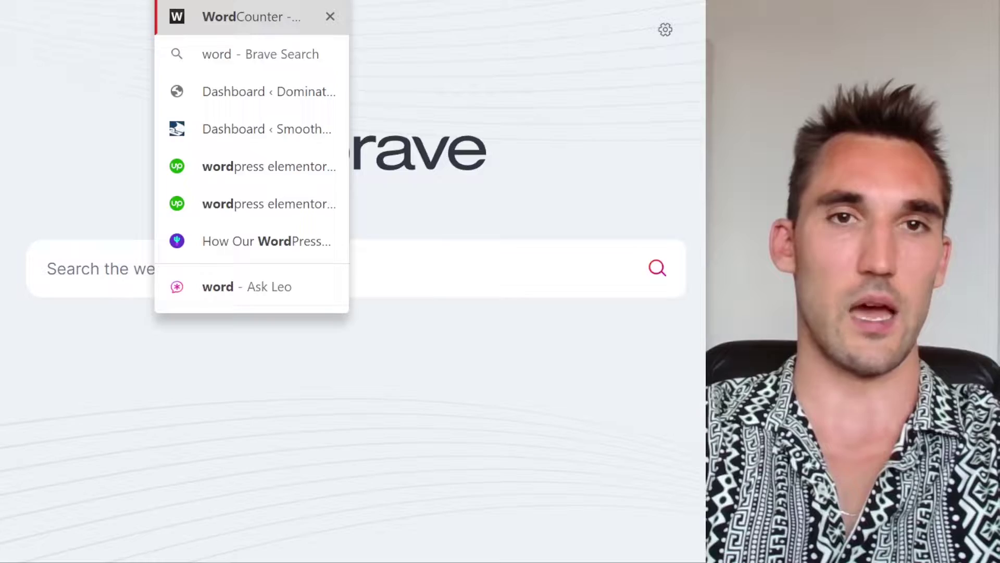
{"action": "key", "text": "Return"}
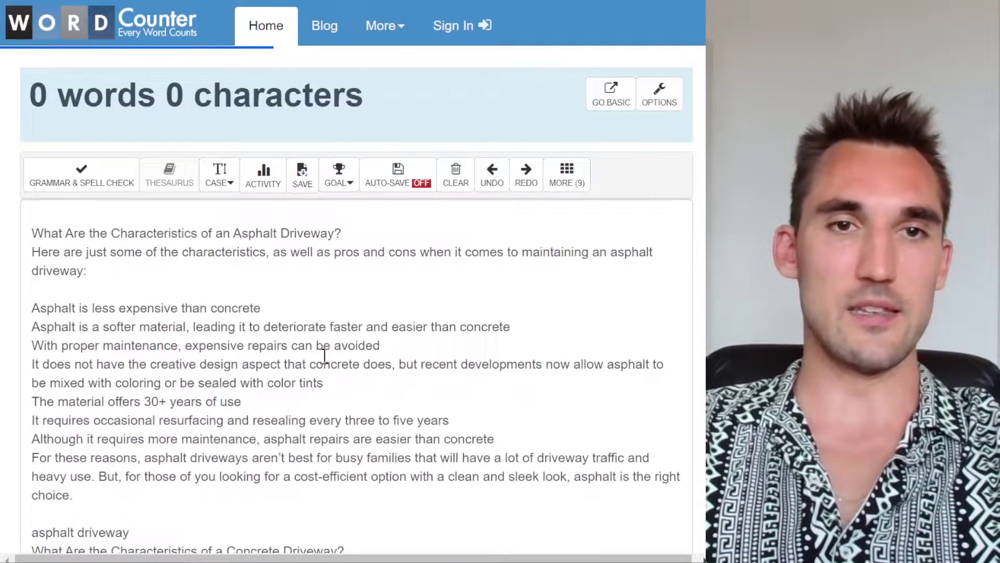
{"action": "left_click", "coordinate": [323, 364]}
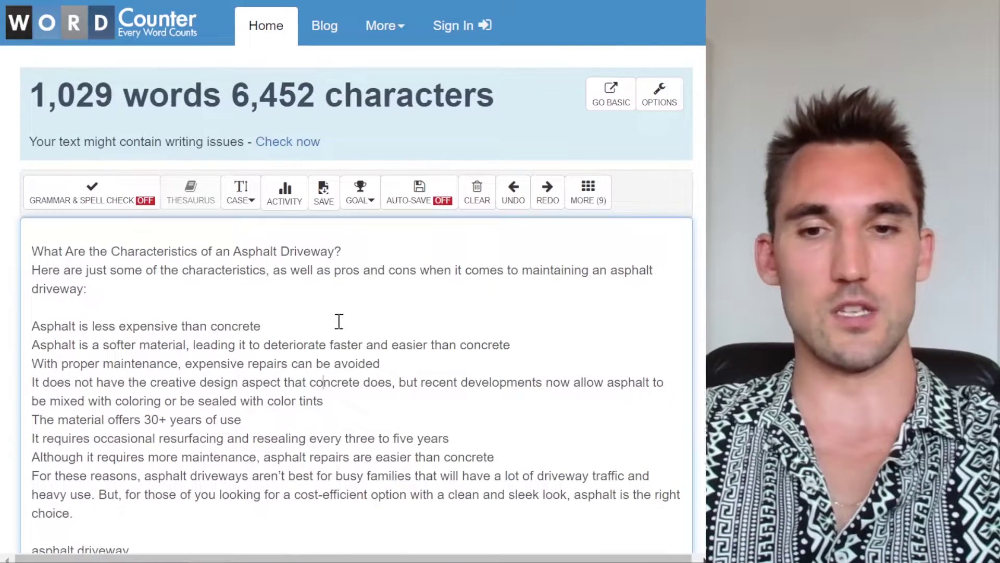
{"action": "key", "text": "ctrl+a"}
{"action": "key", "text": "Delete"}
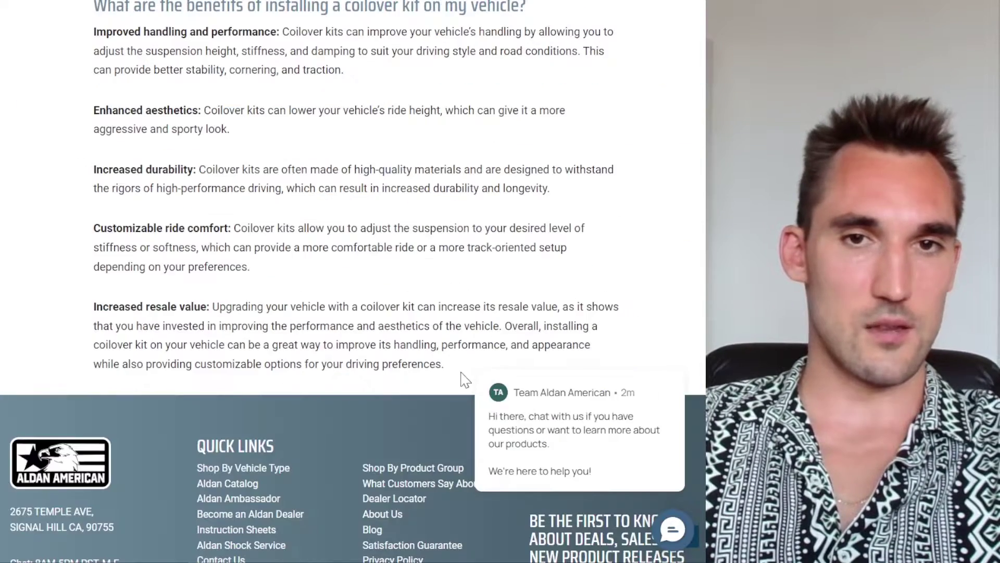
Copy Aldan American's page text from the main heading to the end of the FAQ into WordCounter and check its word count
{"action": "left_click_drag", "start_coordinate": [461, 371], "coordinate": [52, 487]}
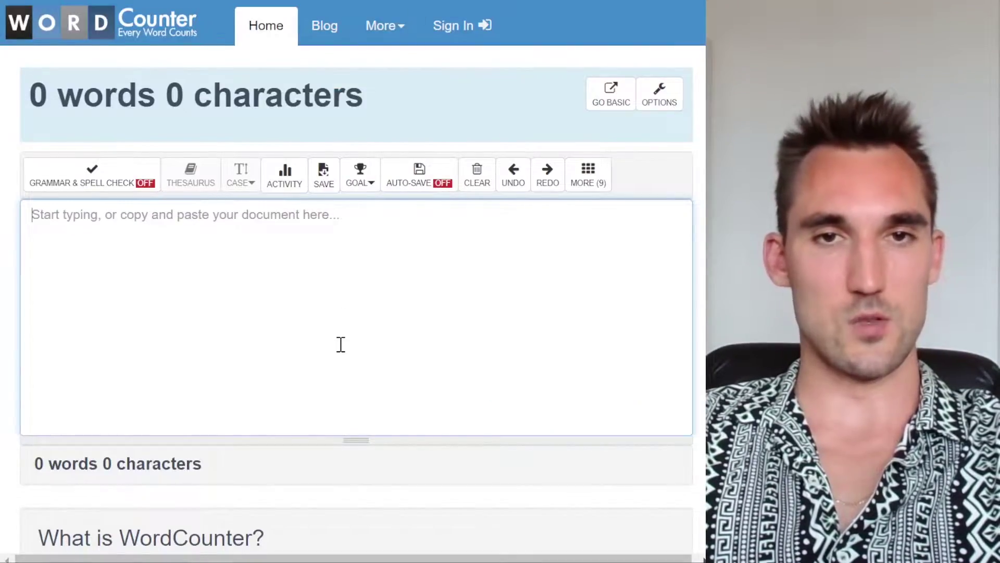
{"action": "key", "text": "ctrl+v"}
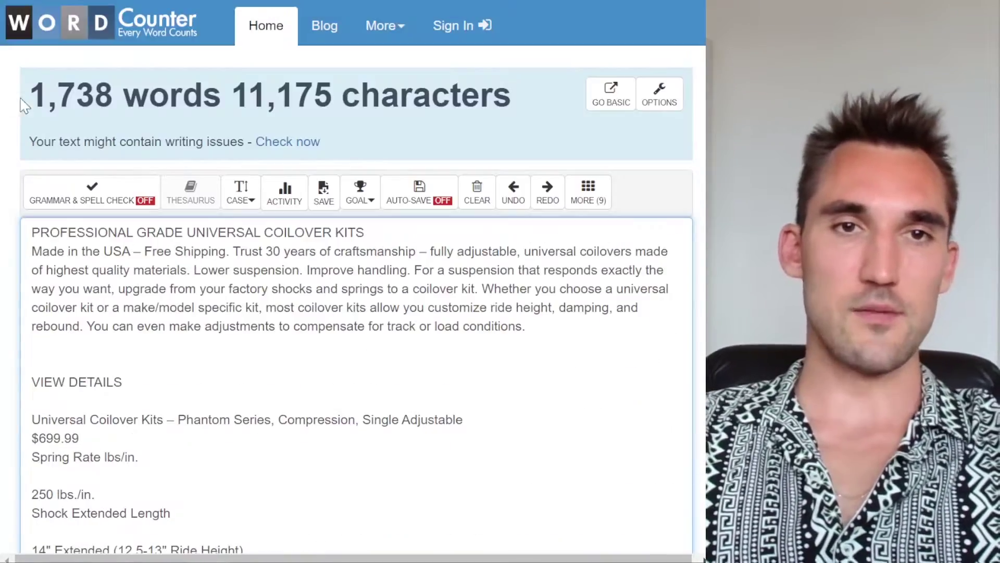
{"action": "left_click_drag", "start_coordinate": [29, 97], "coordinate": [336, 102]}
{"action": "left_click", "coordinate": [330, 107]}
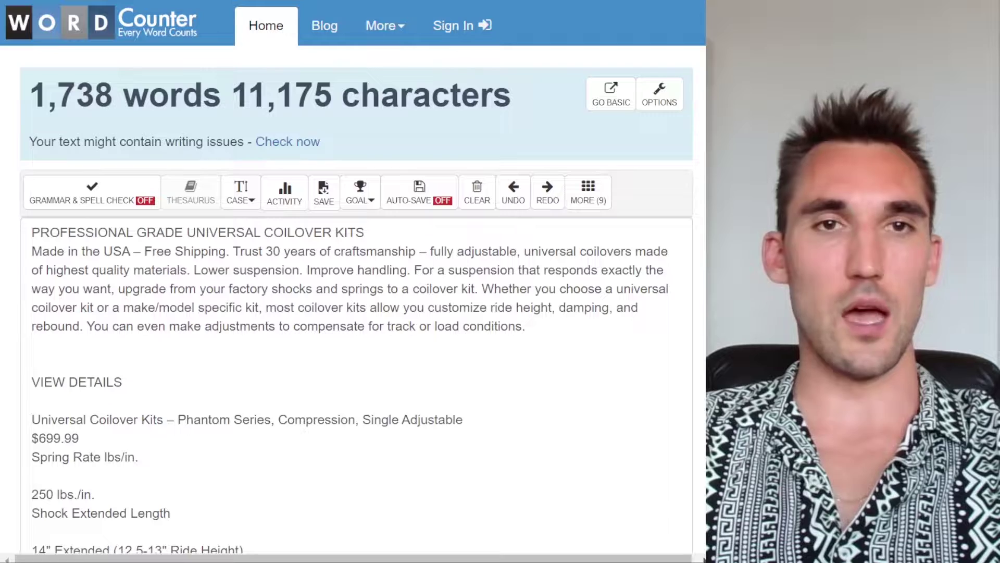
Examine the broad-match keyword variations for "coilovers" in Semrush's Keyword Magic Tool
{"action": "left_click", "coordinate": [73, 0]}
{"action": "scroll", "coordinate": [398, 308], "scroll_direction": "down", "scroll_amount": 3}
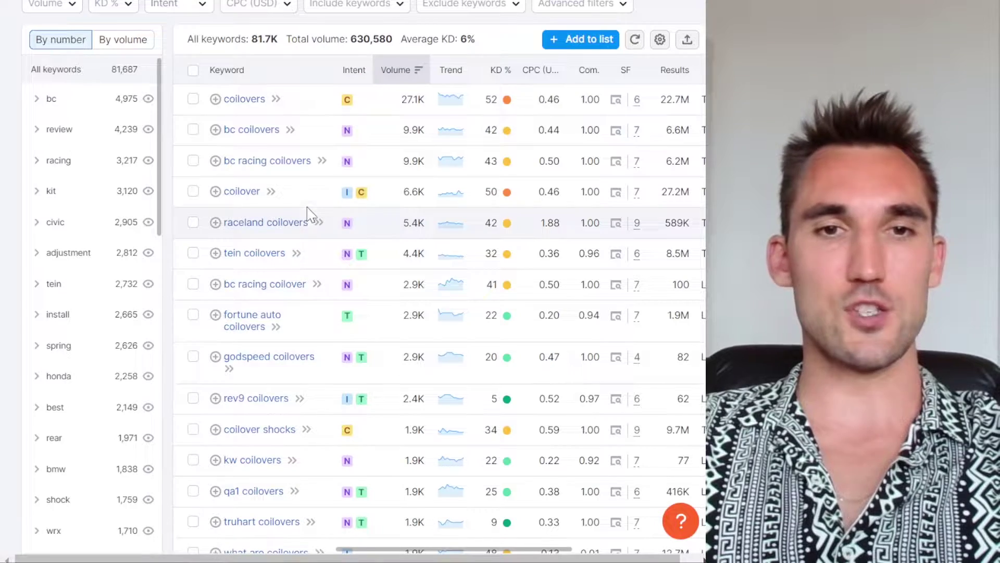
{"action": "scroll", "coordinate": [310, 223], "scroll_direction": "up", "scroll_amount": 2}
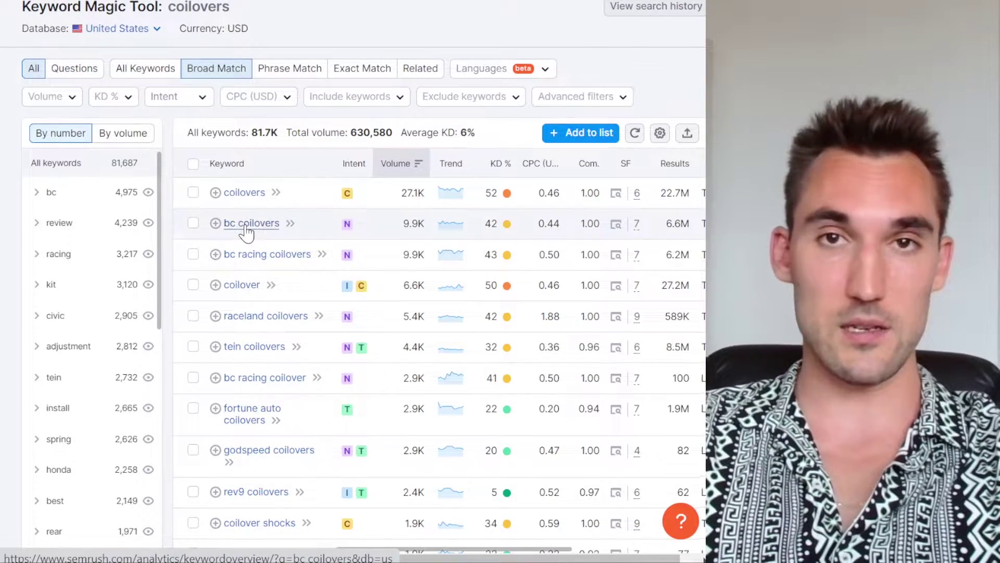
{"action": "scroll", "coordinate": [260, 292], "scroll_direction": "down", "scroll_amount": 5}
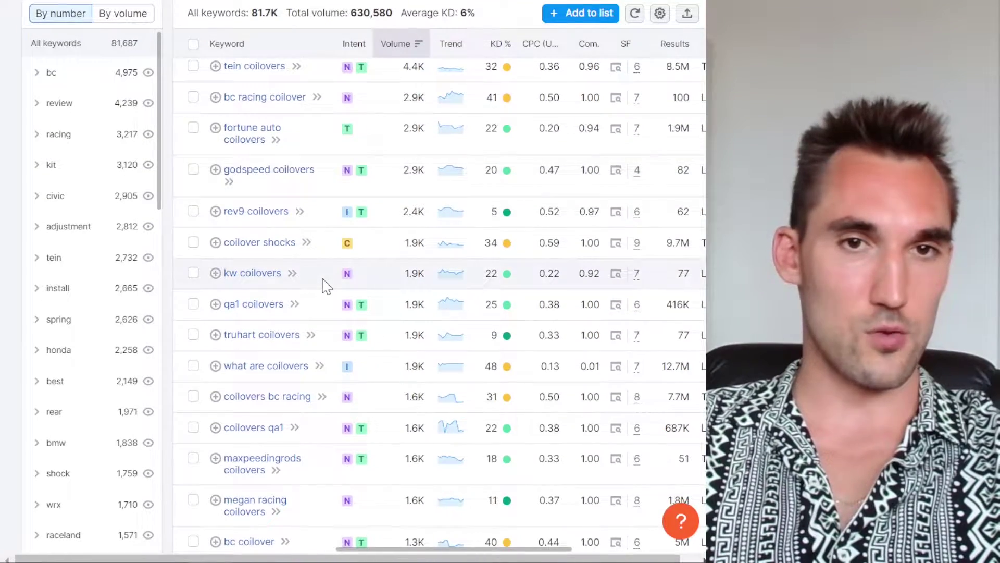
Look through the "coilovers" keyword variations for relevant terms, highlight "coilover suspension", and switch to a blank Notepad document for noting keywords
{"action": "scroll", "coordinate": [323, 284], "scroll_direction": "down", "scroll_amount": 2}
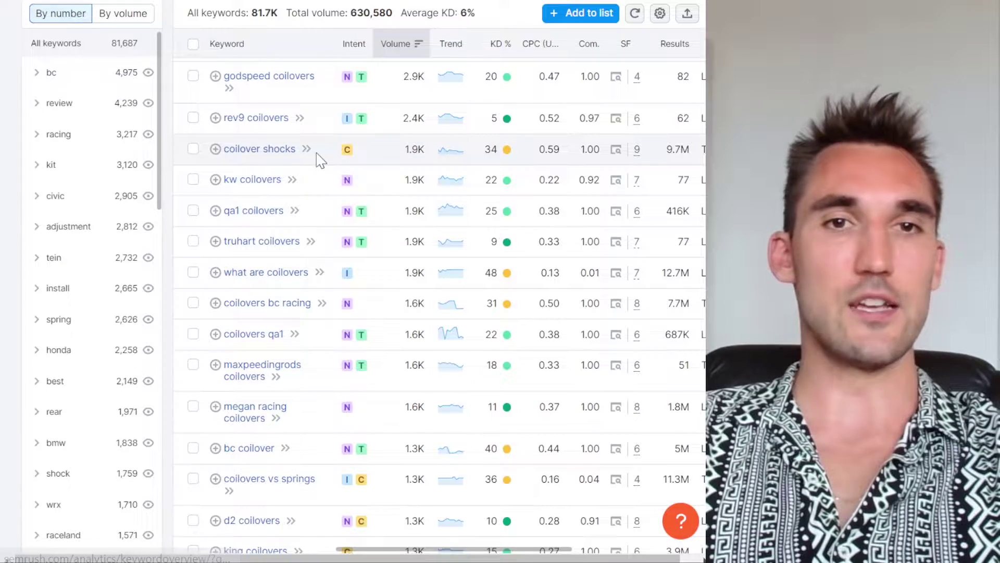
{"action": "scroll", "coordinate": [290, 201], "scroll_direction": "down", "scroll_amount": 3}
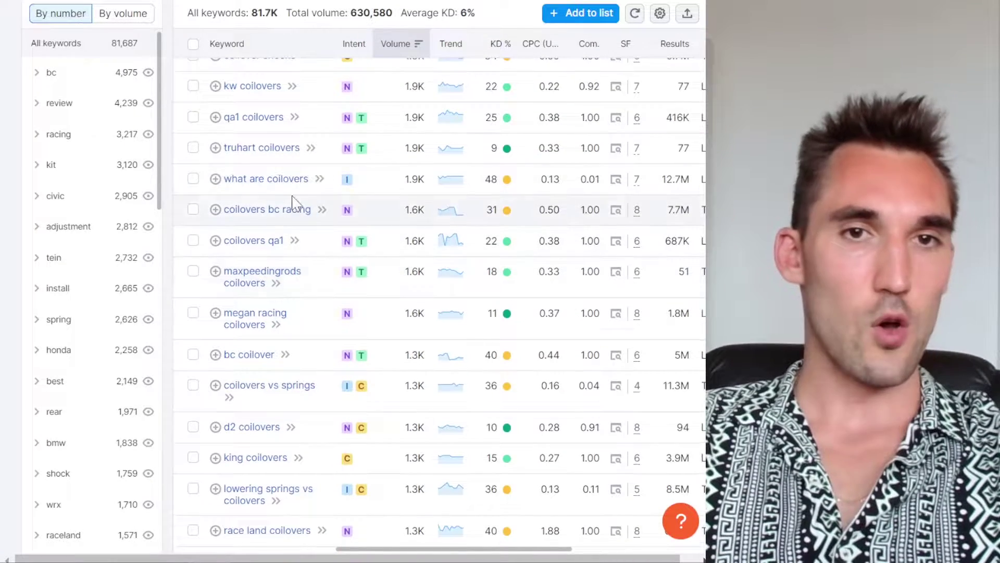
{"action": "scroll", "coordinate": [291, 201], "scroll_direction": "down", "scroll_amount": 4}
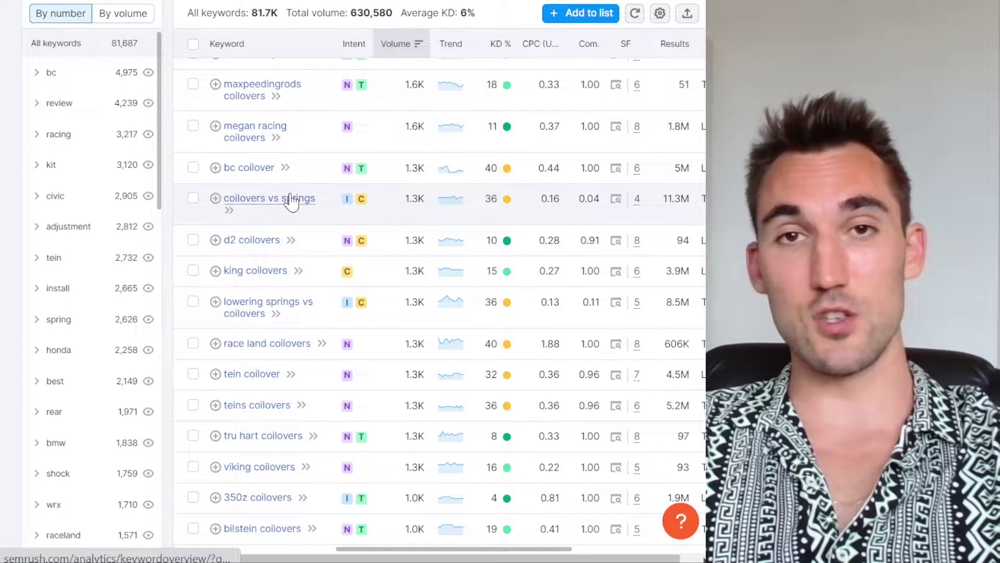
{"action": "scroll", "coordinate": [291, 202], "scroll_direction": "down", "scroll_amount": 6}
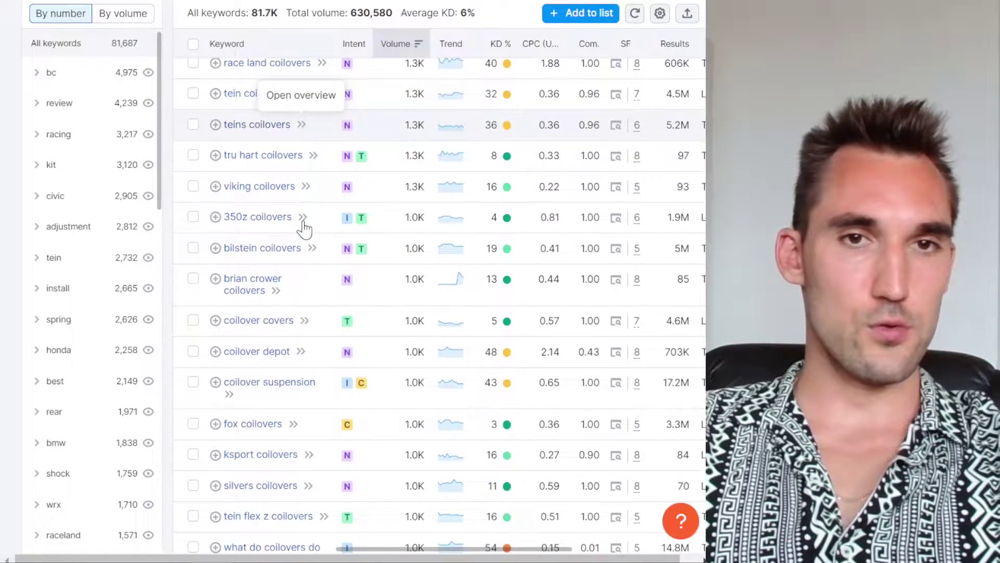
{"action": "scroll", "coordinate": [304, 228], "scroll_direction": "down", "scroll_amount": 3}
{"action": "scroll", "coordinate": [327, 250], "scroll_direction": "down", "scroll_amount": 3}
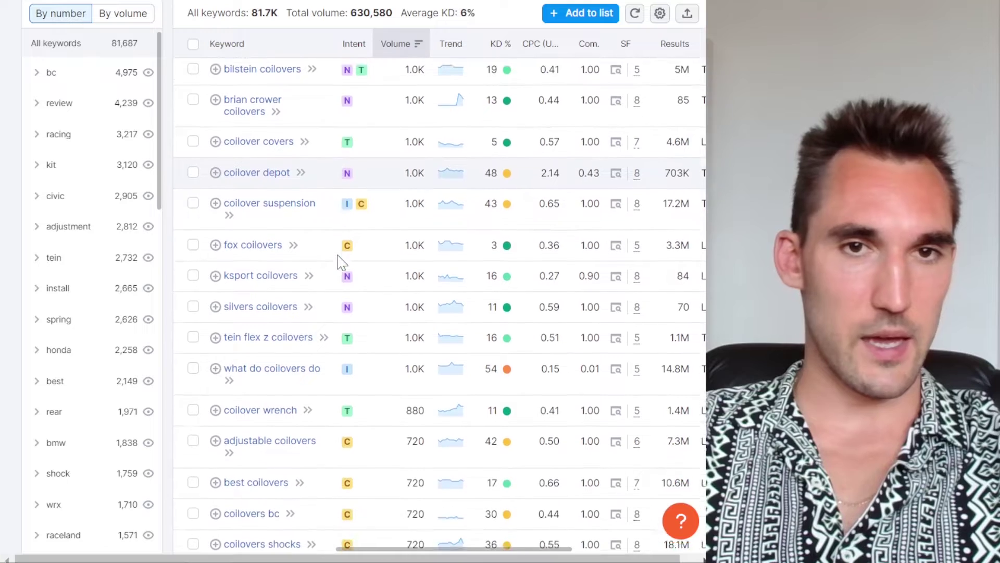
{"action": "left_click_drag", "start_coordinate": [322, 197], "coordinate": [236, 198]}
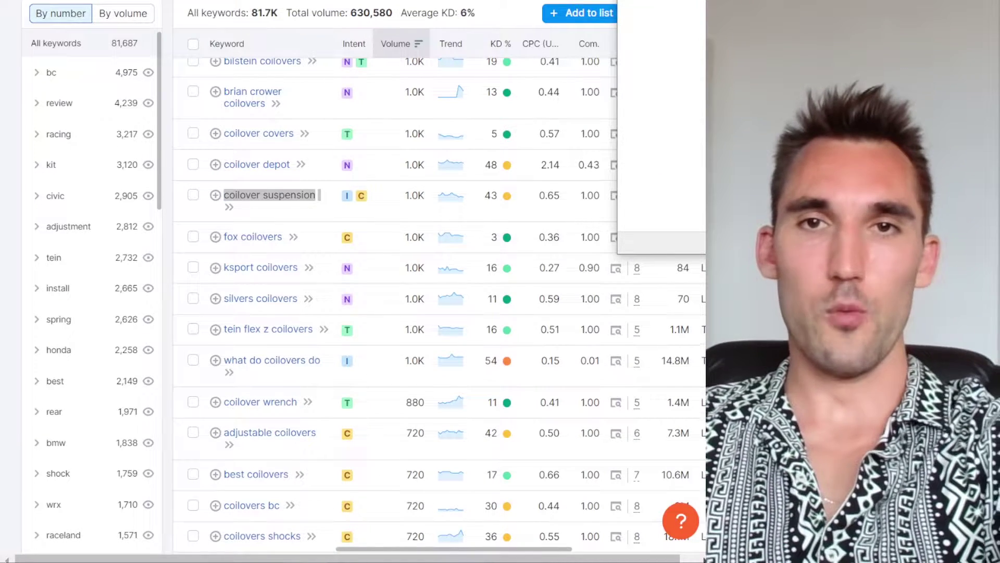
{"action": "left_click_drag", "start_coordinate": [424, 63], "coordinate": [340, 40]}
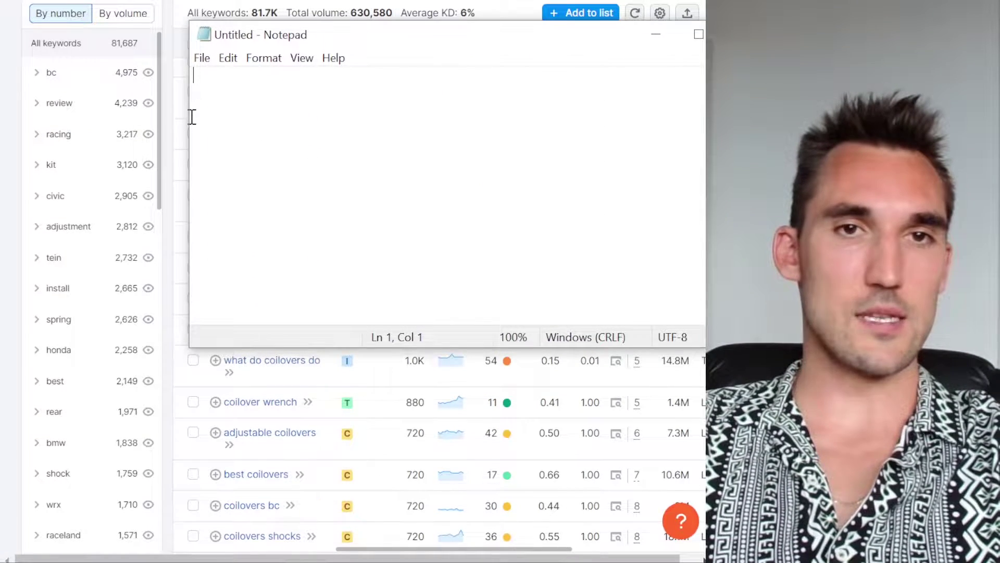
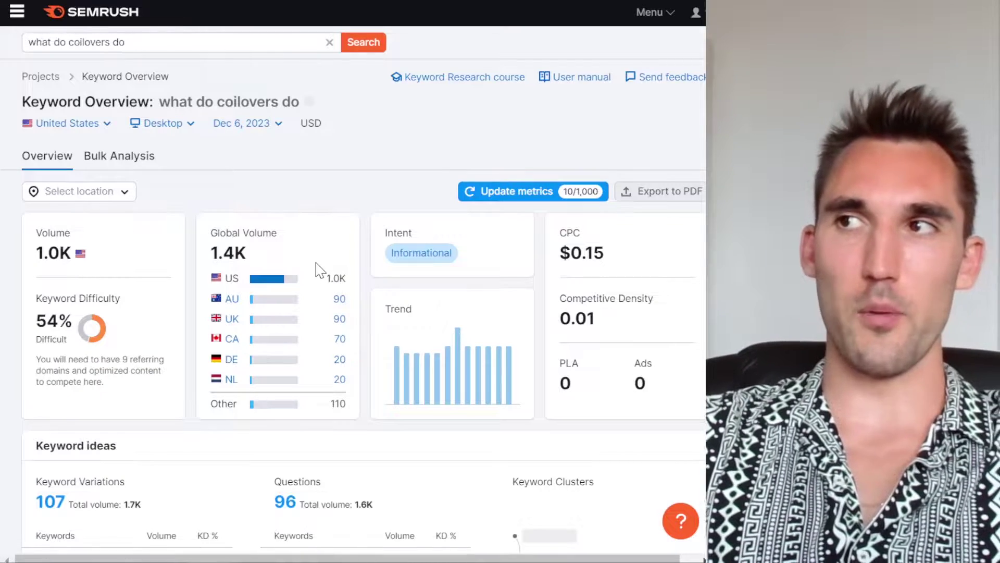
Examine the Keyword Overview for "what do coilovers do" and return to the list of keyword variations
{"action": "scroll", "coordinate": [319, 268], "scroll_direction": "down", "scroll_amount": 10}
{"action": "scroll", "coordinate": [243, 281], "scroll_direction": "down", "scroll_amount": 5}
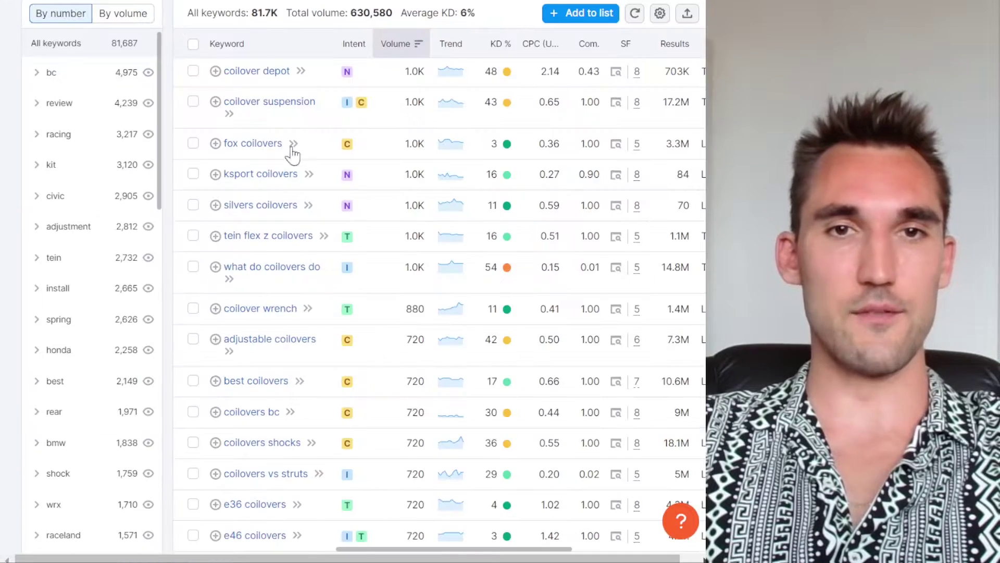
Switch to the Notepad keyword list and add "adjustable coilovers" and "best coilovers" on separate lines
{"action": "key", "text": "alt+Tab"}
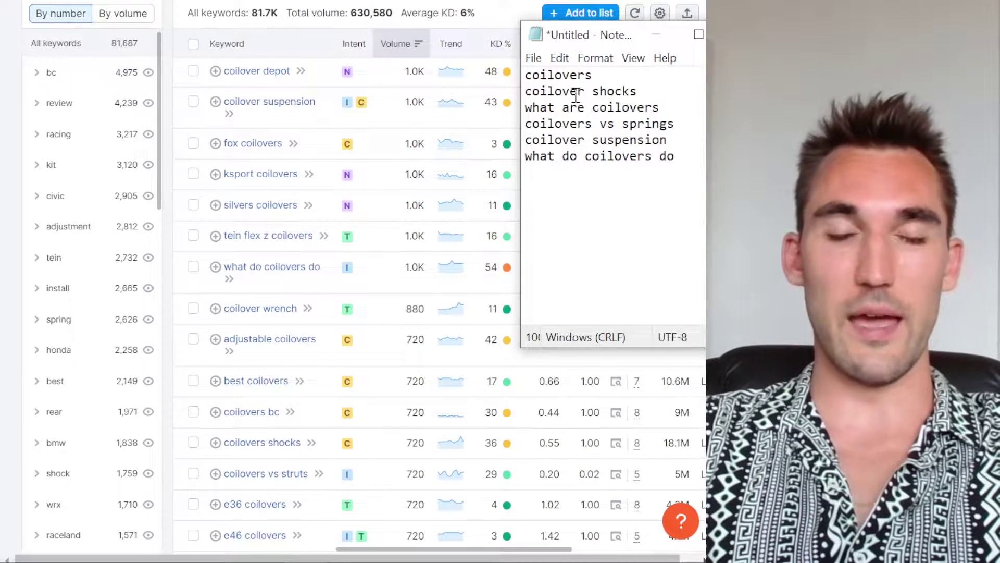
{"action": "scroll", "coordinate": [350, 327], "scroll_direction": "down", "scroll_amount": 2}
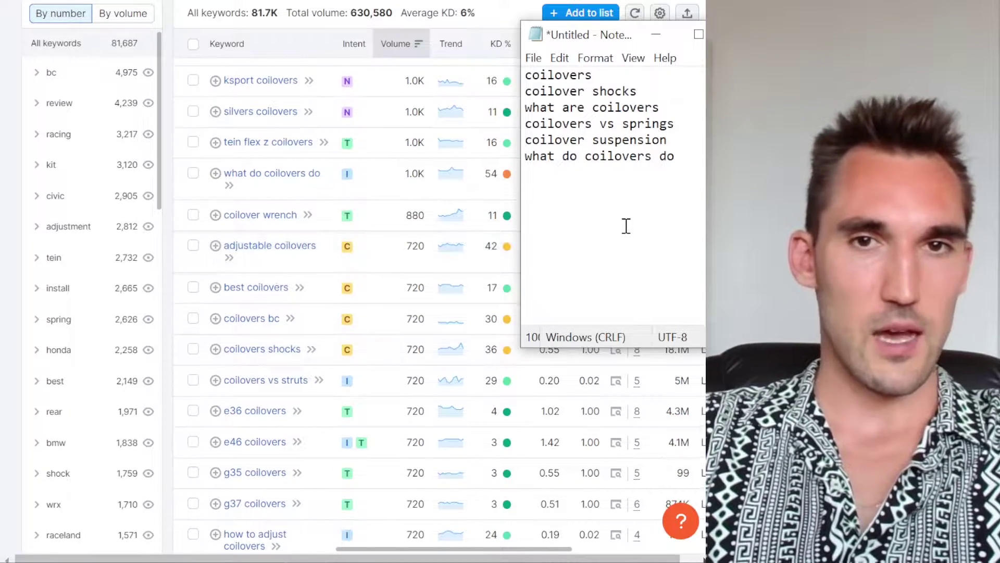
{"action": "type", "text": "justable coilovers"}
{"action": "key", "text": "Return"}
{"action": "type", "text": "bes"}
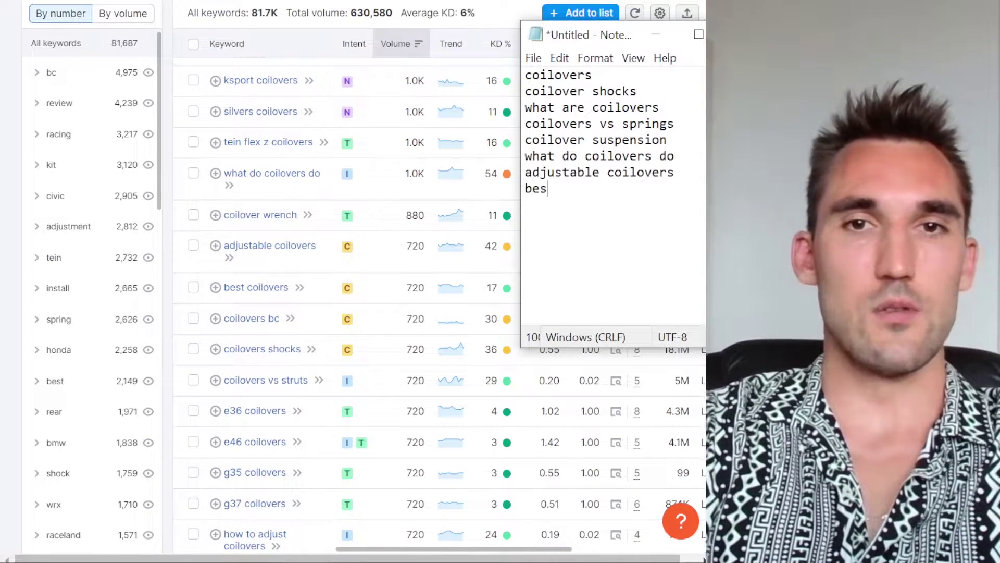
{"action": "type", "text": "t coilovers"}
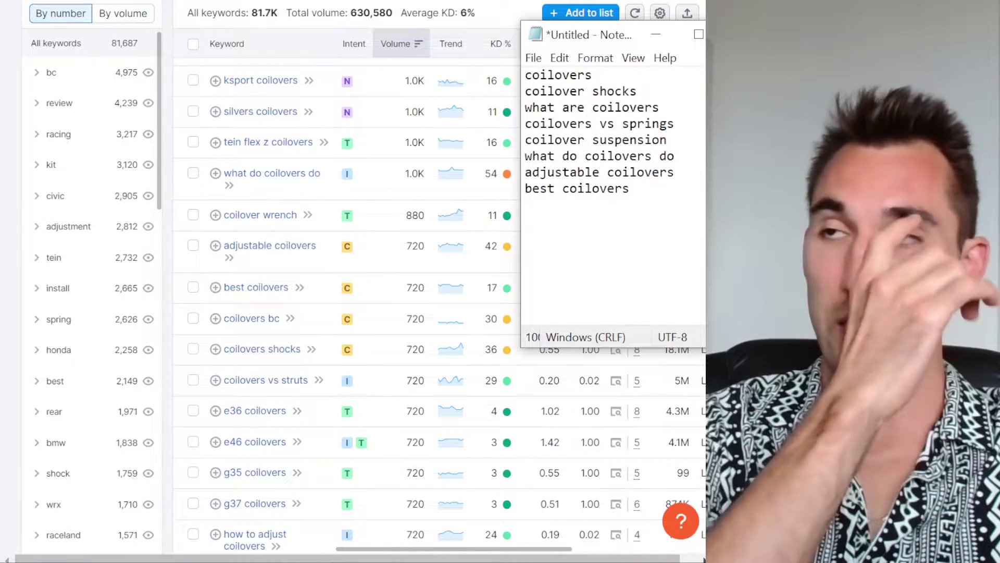
{"action": "key", "text": "ctrl+a"}
{"action": "left_click", "coordinate": [680, 210]}
{"action": "left_click_drag", "start_coordinate": [655, 186], "coordinate": [536, 65]}
{"action": "left_click", "coordinate": [657, 194]}
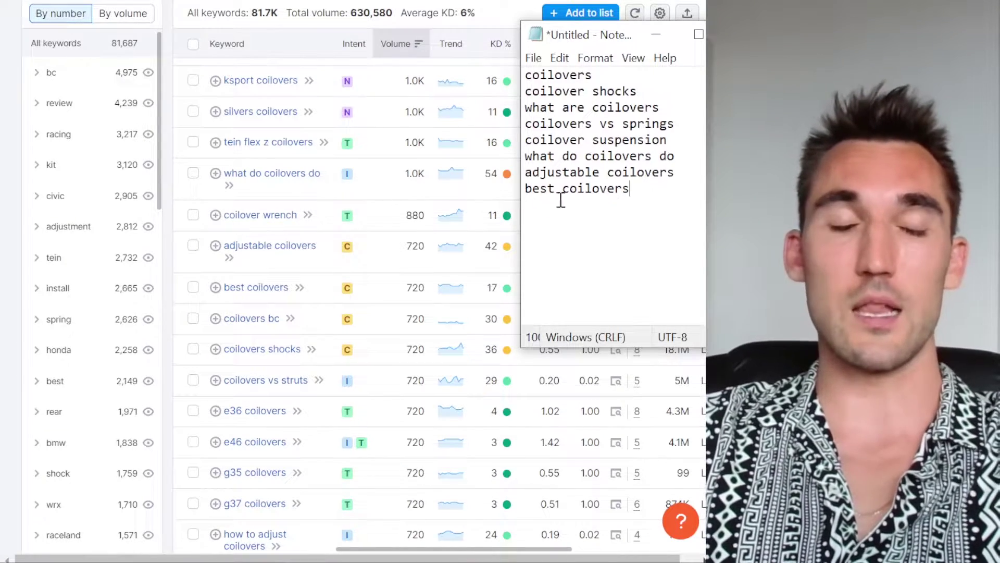
Add "coilovers vs struts" and "how to adjust coilovers" from the keyword variations to the Notepad list
{"action": "scroll", "coordinate": [365, 340], "scroll_direction": "down", "scroll_amount": 1}
{"action": "scroll", "coordinate": [364, 340], "scroll_direction": "down", "scroll_amount": 3}
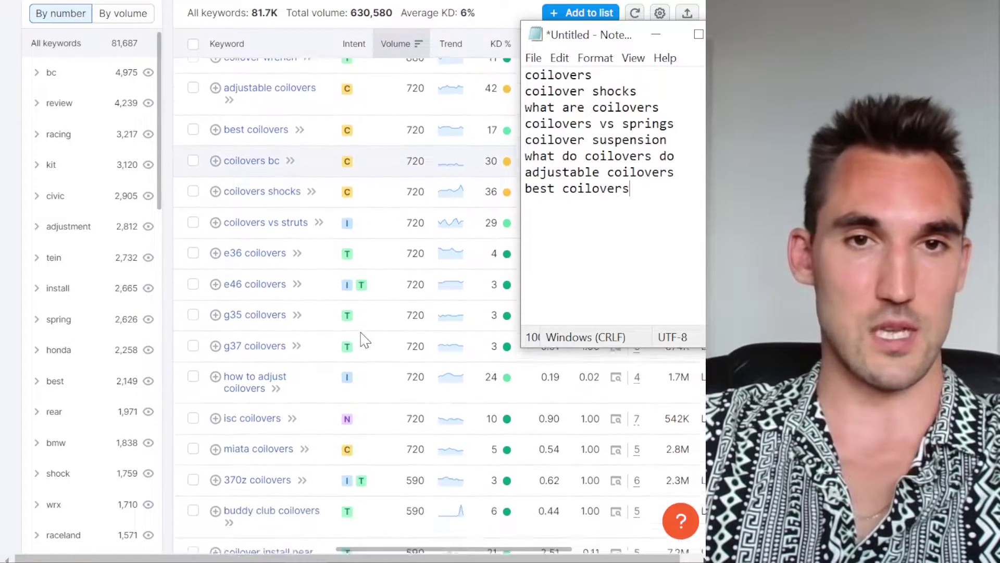
{"action": "type", "text": "coilovers vs stru"}
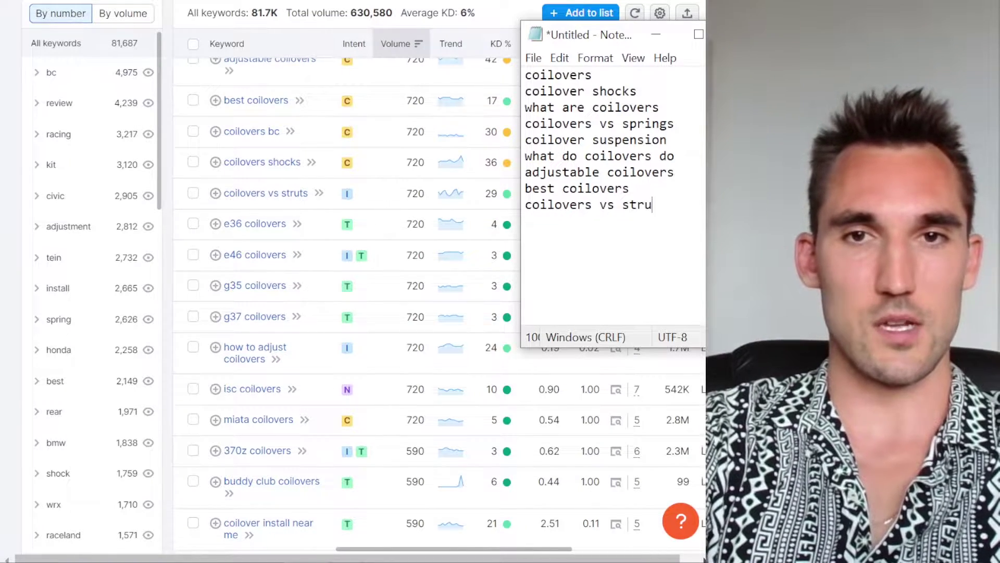
{"action": "scroll", "coordinate": [344, 302], "scroll_direction": "down", "scroll_amount": 2}
{"action": "key", "text": "BackSpace"}
{"action": "key", "text": "BackSpace"}
{"action": "type", "text": "ow to adjust coilovers"}
Find "coilover springs" further down the keyword variations and add it to the end of the Notepad list
{"action": "scroll", "coordinate": [506, 205], "scroll_direction": "down", "scroll_amount": 5}
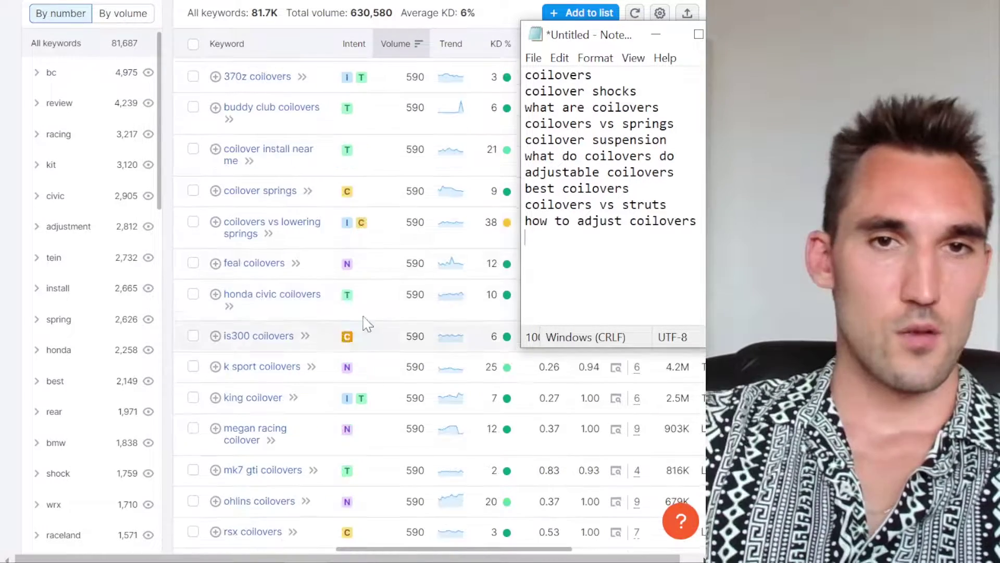
{"action": "type", "text": "coi"}
{"action": "scroll", "coordinate": [365, 213], "scroll_direction": "down", "scroll_amount": 5}
{"action": "type", "text": "lover springs"}
{"action": "key", "text": "Return"}
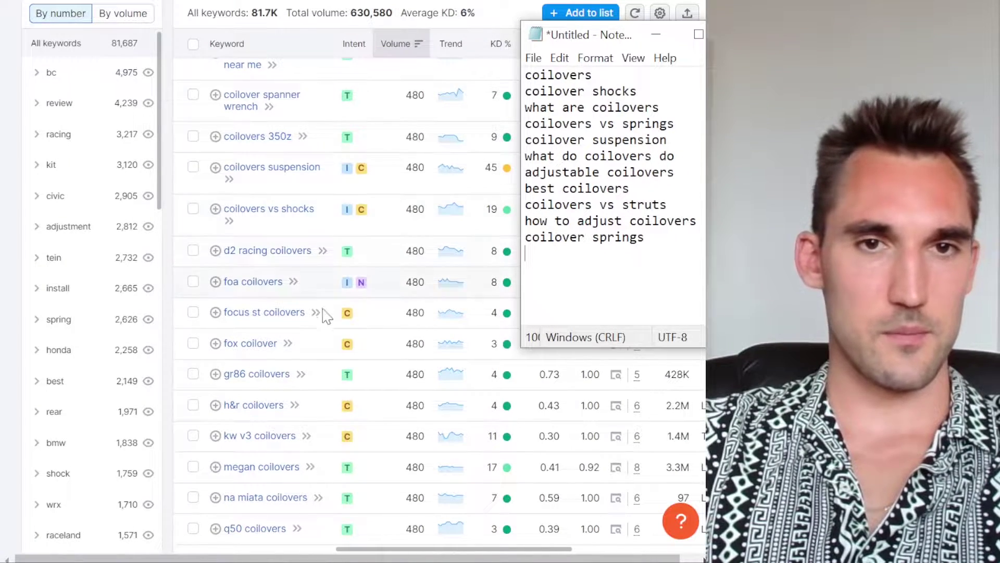
Examine the rest of the first page of keyword variations and continue through the second page for further relevant terms
{"action": "scroll", "coordinate": [319, 313], "scroll_direction": "down", "scroll_amount": 4}
{"action": "scroll", "coordinate": [331, 253], "scroll_direction": "down", "scroll_amount": 8}
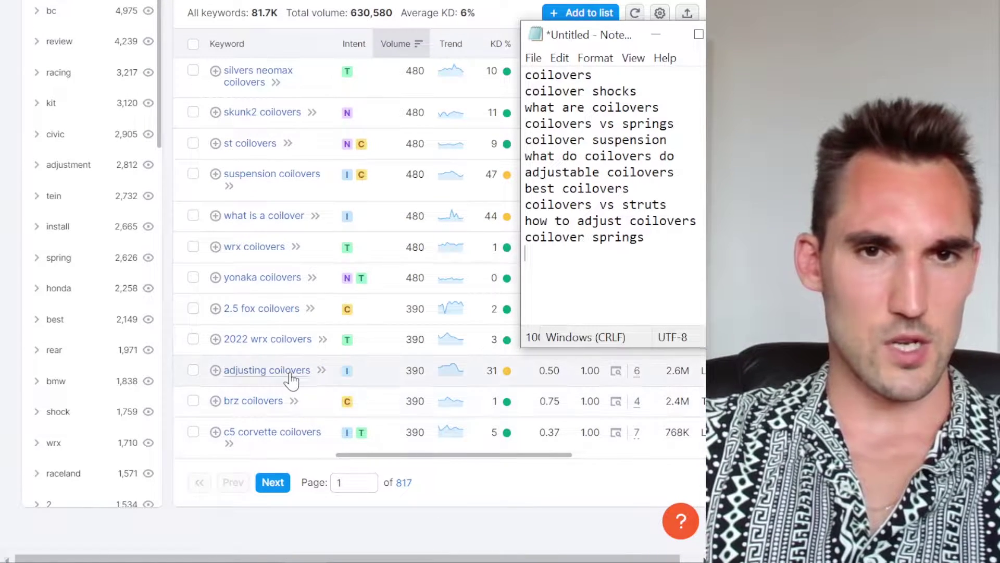
{"action": "left_click", "coordinate": [618, 225]}
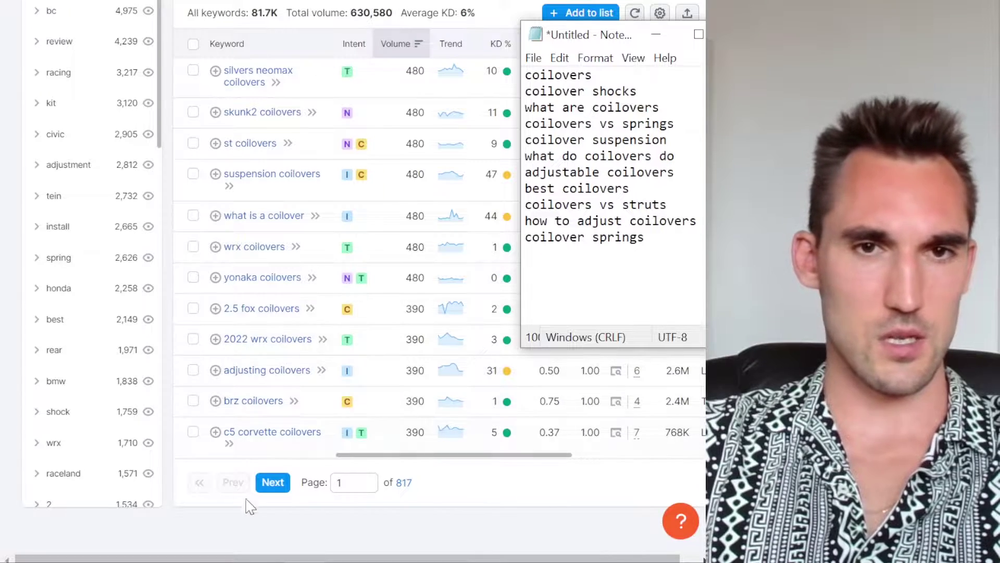
{"action": "left_click", "coordinate": [272, 482]}
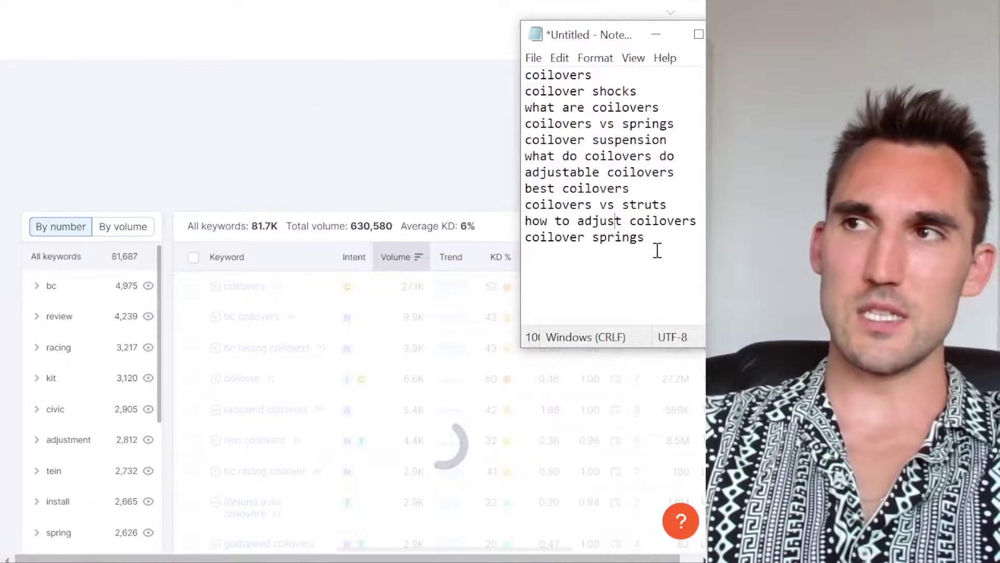
{"action": "left_click_drag", "start_coordinate": [653, 244], "coordinate": [526, 63]}
{"action": "left_click", "coordinate": [644, 247]}
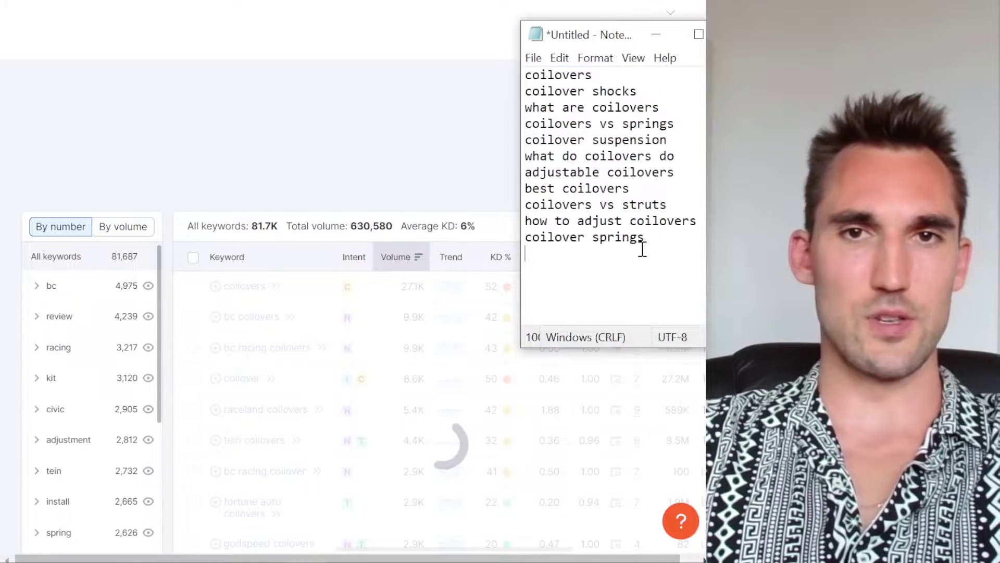
{"action": "scroll", "coordinate": [370, 307], "scroll_direction": "down", "scroll_amount": 9}
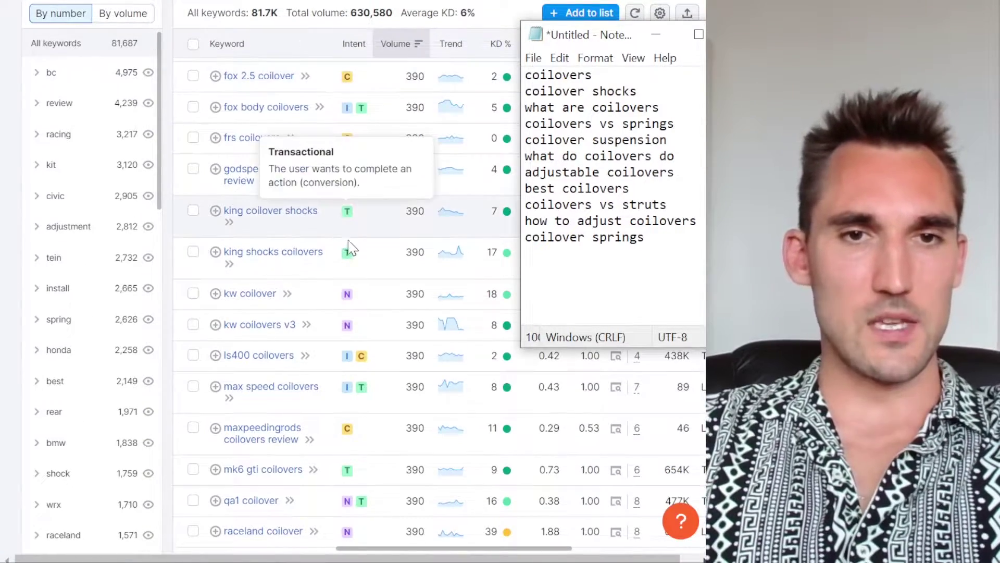
{"action": "scroll", "coordinate": [345, 255], "scroll_direction": "down", "scroll_amount": 4}
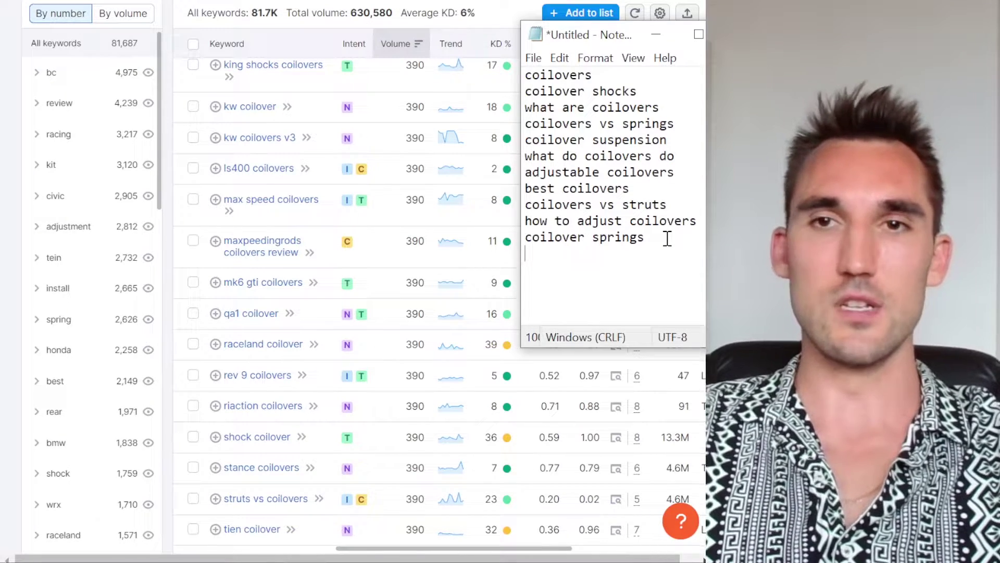
{"action": "left_click_drag", "start_coordinate": [667, 238], "coordinate": [536, 140]}
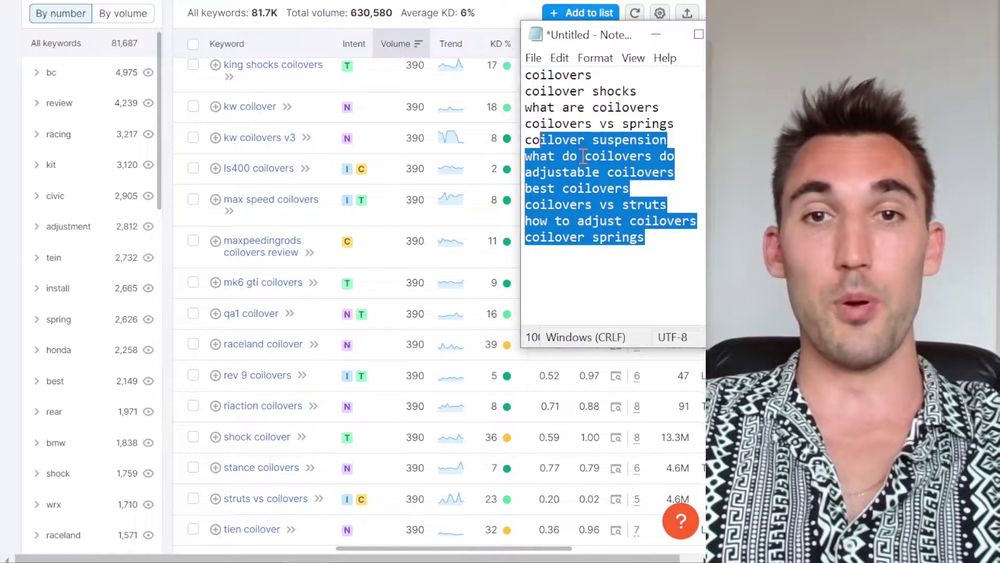
{"action": "left_click", "coordinate": [584, 156]}
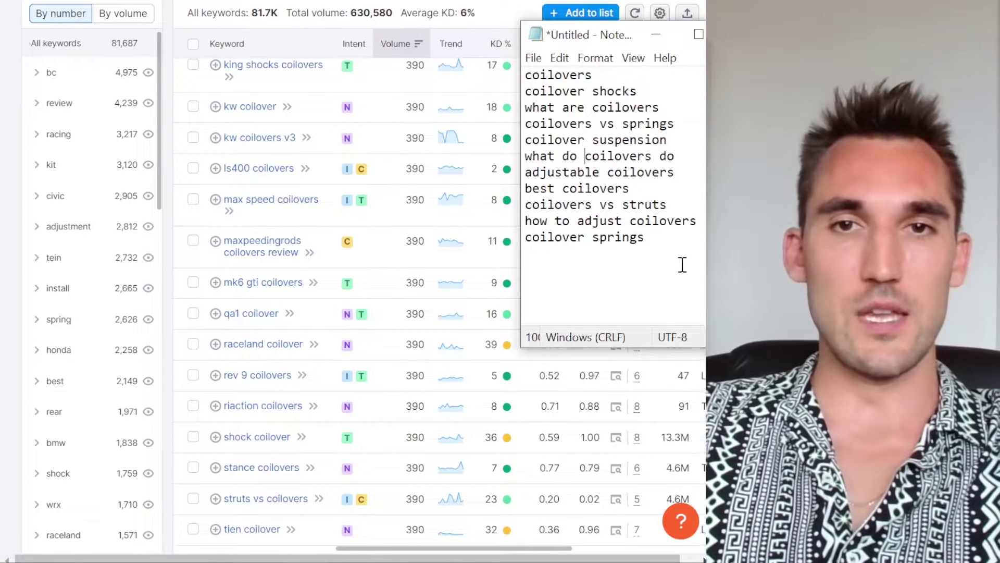
{"action": "left_click_drag", "start_coordinate": [685, 270], "coordinate": [502, 36]}
{"action": "left_click", "coordinate": [618, 188]}
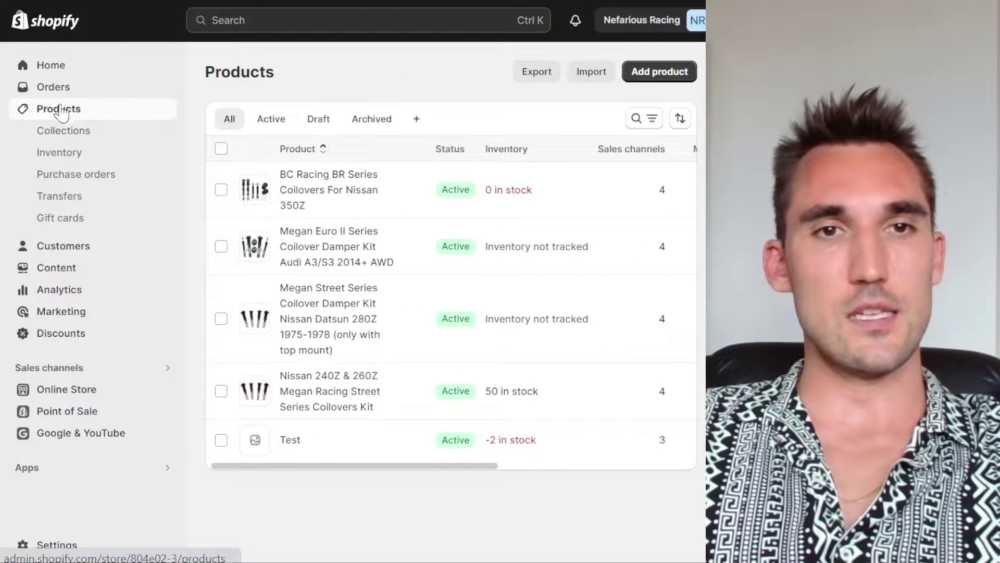
In the Shopify admin, open the "Adjustable Coilover Suspension Kits - Buy Coilovers Online" collection and review its description
{"action": "left_click", "coordinate": [83, 135]}
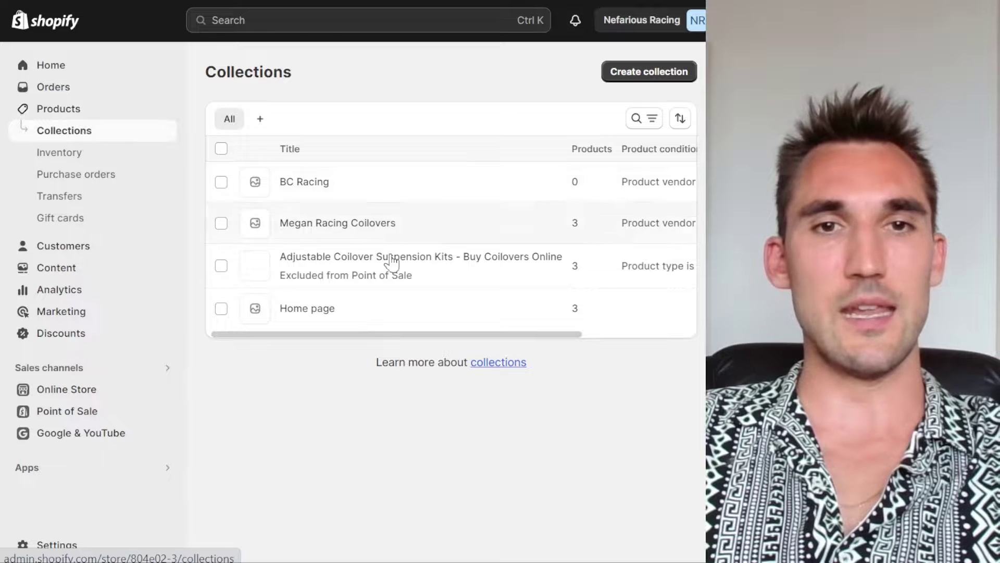
{"action": "left_click", "coordinate": [458, 271]}
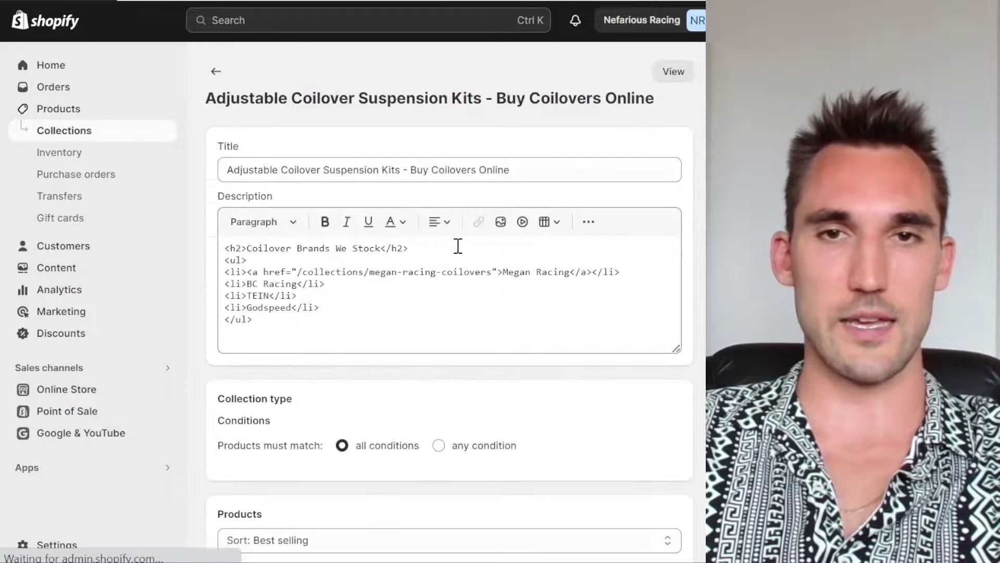
{"action": "scroll", "coordinate": [344, 277], "scroll_direction": "down", "scroll_amount": 2}
{"action": "left_click_drag", "start_coordinate": [352, 255], "coordinate": [205, 156]}
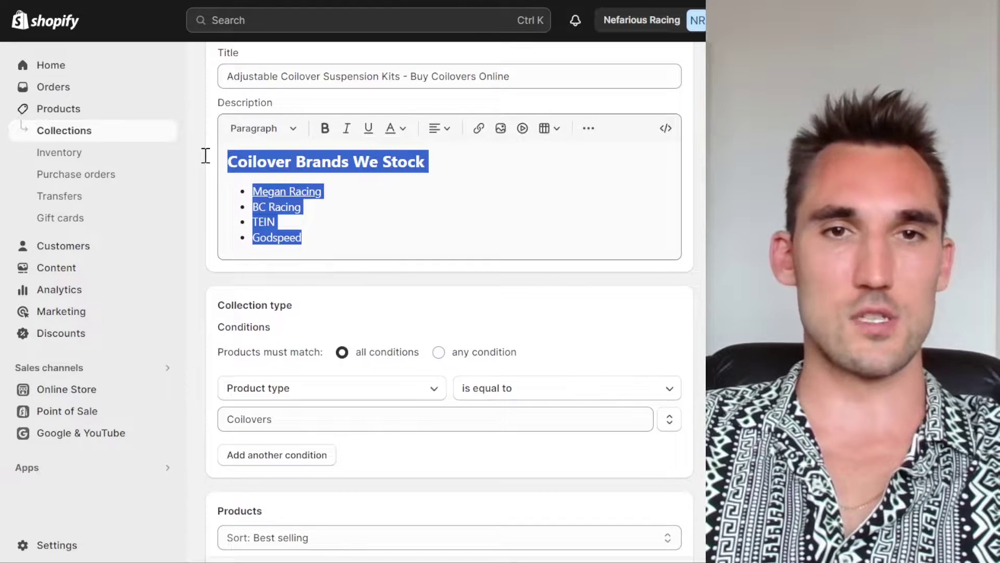
{"action": "left_click", "coordinate": [381, 225]}
{"action": "left_click_drag", "start_coordinate": [370, 234], "coordinate": [227, 162]}
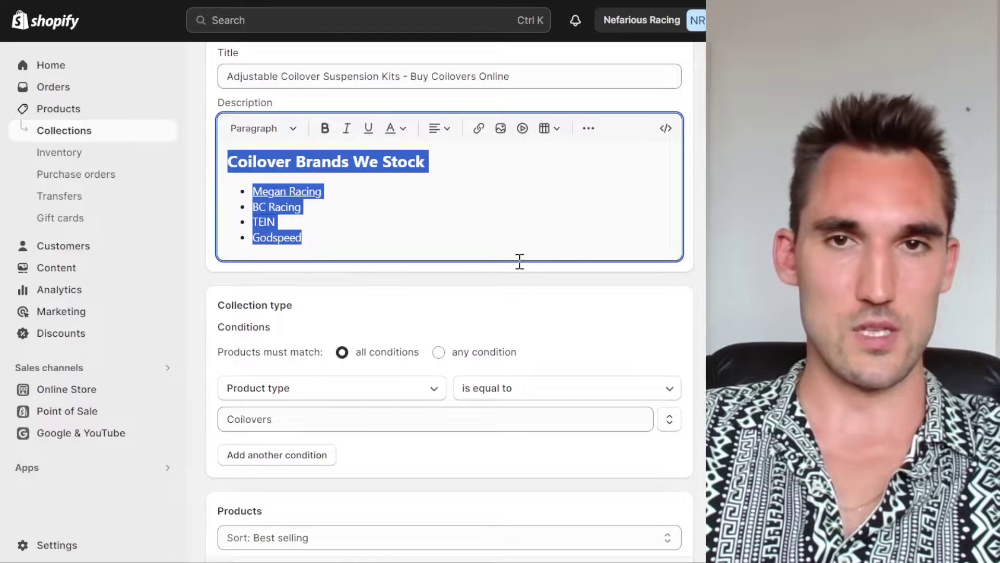
View the coilover collection's live storefront page and check how its description is displayed above the products
{"action": "scroll", "coordinate": [552, 188], "scroll_direction": "up", "scroll_amount": 2}
{"action": "left_click", "coordinate": [674, 73]}
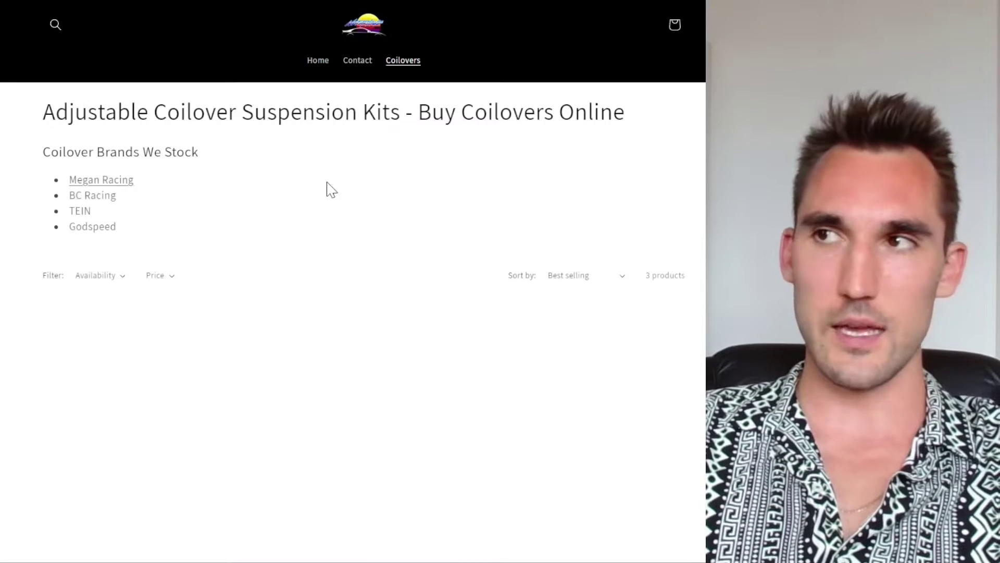
{"action": "left_click_drag", "start_coordinate": [183, 275], "coordinate": [200, 152]}
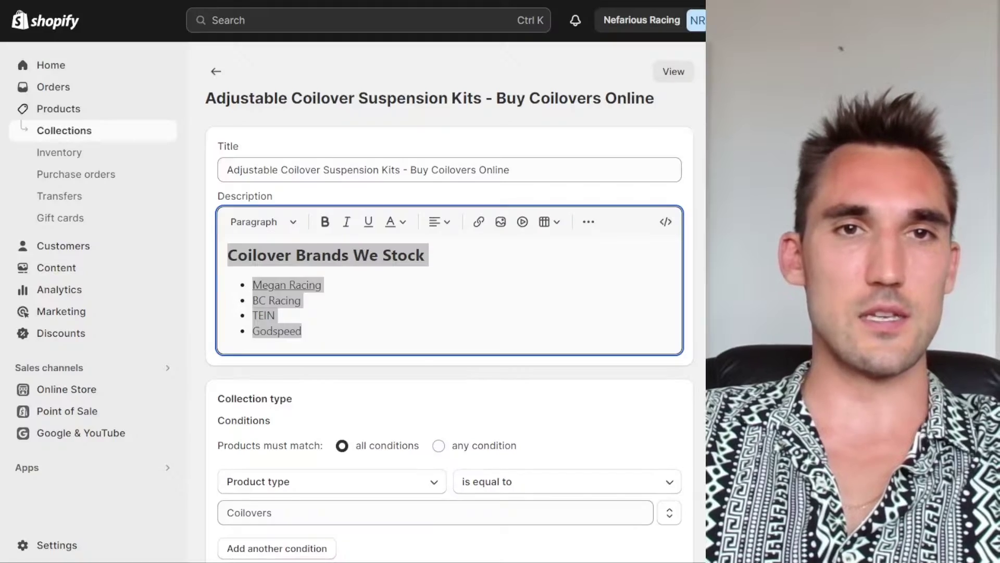
Return to the collection's description in Shopify, place the cursor after the "Godspeed" entry, and bring up the Notepad keyword list
{"action": "scroll", "coordinate": [443, 286], "scroll_direction": "down", "scroll_amount": 2}
{"action": "key", "text": "ctrl+a"}
{"action": "left_click", "coordinate": [417, 236]}
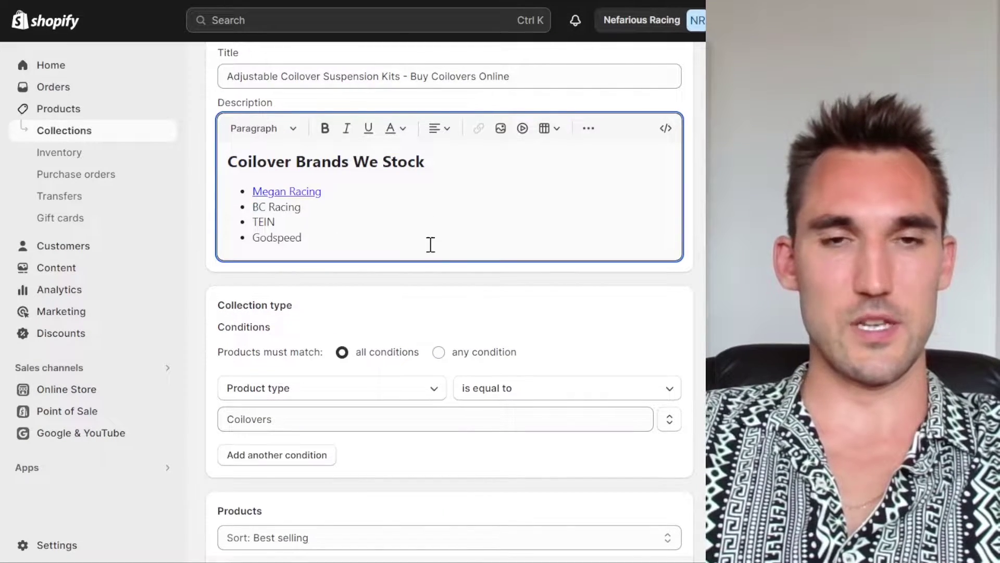
{"action": "key", "text": "alt+Tab"}
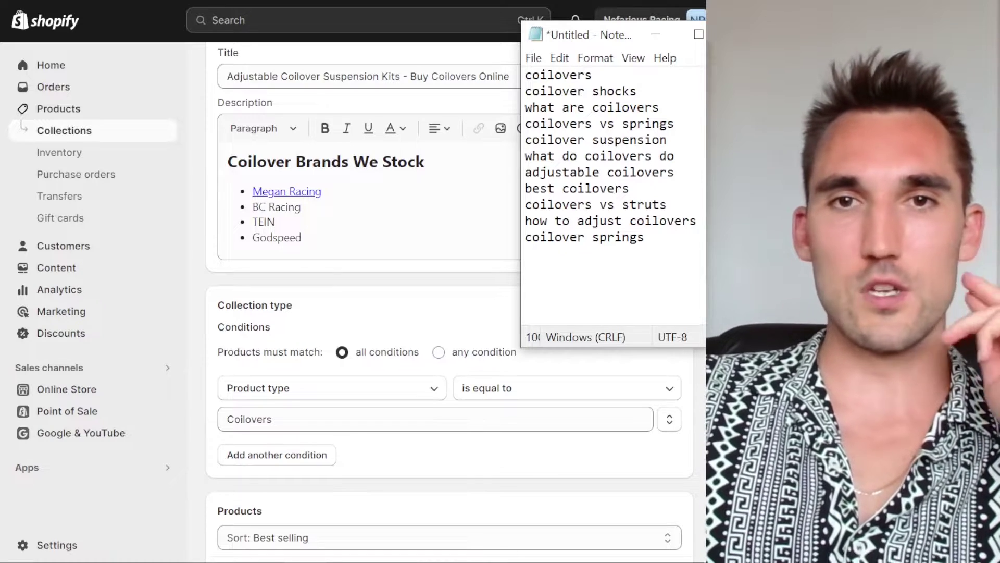
Add blank lines below the "Godspeed" entry in the collection description and bring the Notepad keyword list back up
{"action": "left_click", "coordinate": [410, 238]}
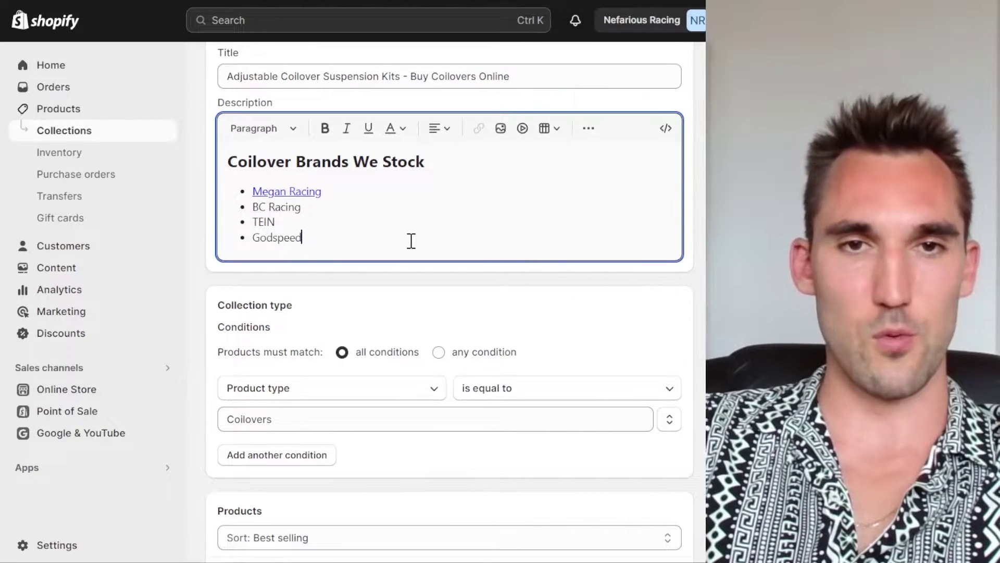
{"action": "key", "text": "Return"}
{"action": "key", "text": "Return"}
{"action": "left_click_drag", "start_coordinate": [327, 232], "coordinate": [228, 159]}
{"action": "left_click", "coordinate": [480, 229]}
{"action": "key", "text": "alt+Tab"}
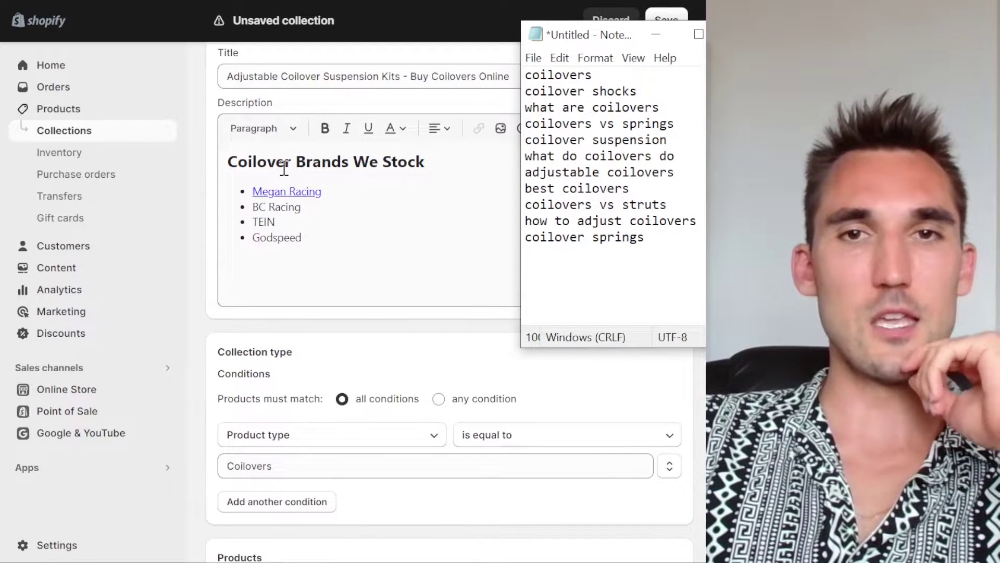
Change the brands heading to "Coilover Suspension Brands We Stock", with "Suspension" spelled correctly
{"action": "left_click", "coordinate": [297, 170]}
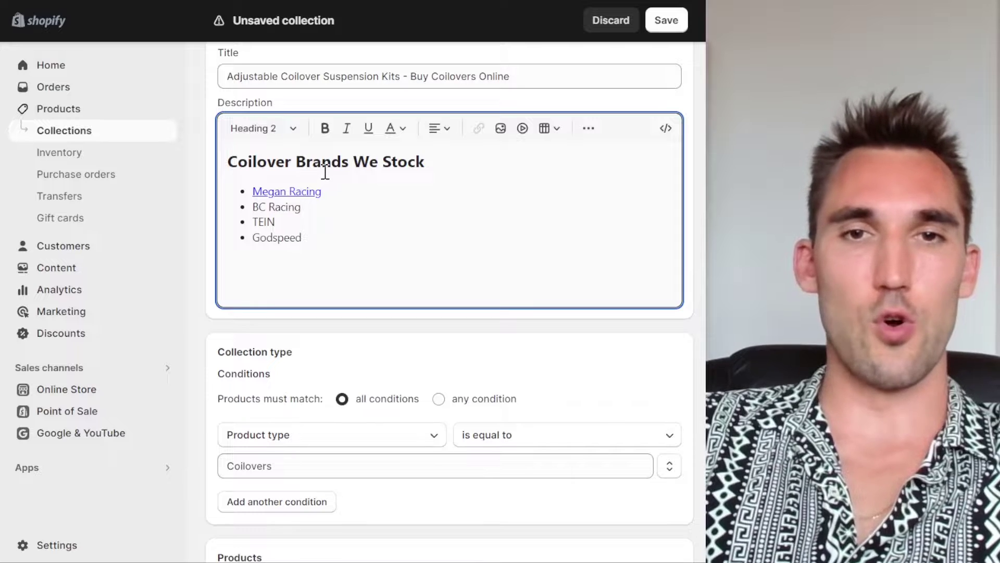
{"action": "type", "text": "Kit"}
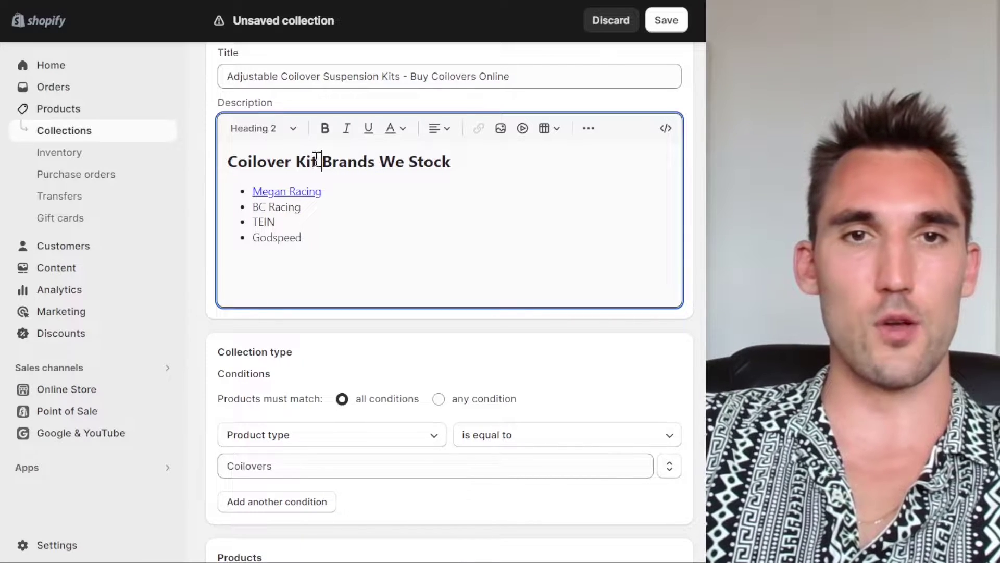
{"action": "double_click", "coordinate": [309, 163]}
{"action": "type", "text": "Suspenion"}
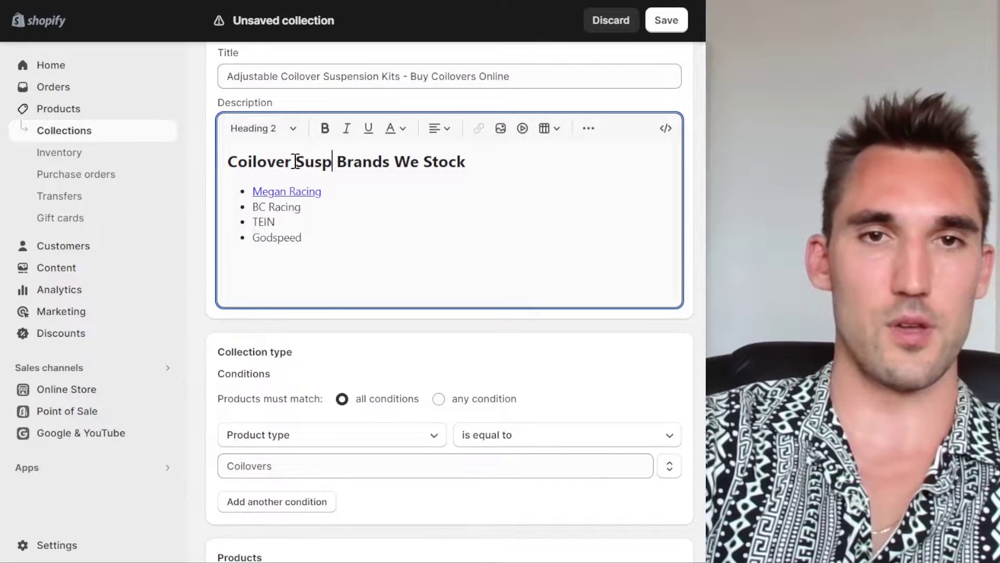
{"action": "left_click", "coordinate": [462, 285]}
{"action": "scroll", "coordinate": [463, 284], "scroll_direction": "up", "scroll_amount": 2}
{"action": "scroll", "coordinate": [376, 324], "scroll_direction": "down", "scroll_amount": 2}
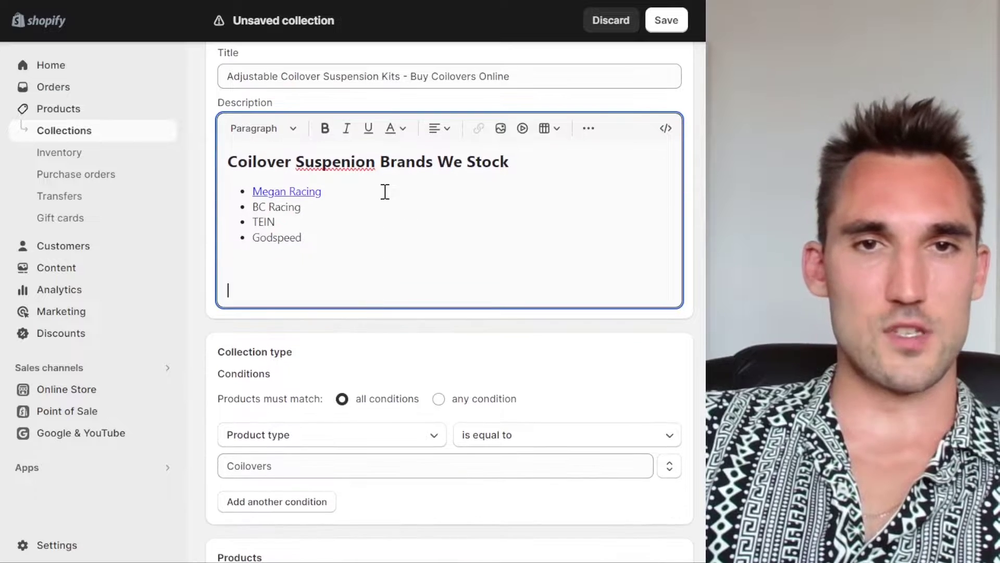
{"action": "left_click", "coordinate": [350, 162]}
{"action": "type", "text": "s"}
Remove the used keyword "coilover suspension" from the Notepad list
{"action": "left_click", "coordinate": [267, 289]}
{"action": "key", "text": "alt+Tab"}
{"action": "left_click_drag", "start_coordinate": [677, 140], "coordinate": [498, 139]}
{"action": "key", "text": "ctrl+x"}
Insert the heading "What Are Coilovers?" above the brands heading, with the placeholder text "fdsfsf" beneath it
{"action": "left_click", "coordinate": [232, 161]}
{"action": "key", "text": "Return"}
{"action": "key", "text": "Return"}
{"action": "key", "text": "Up"}
{"action": "key", "text": "Up"}
{"action": "scroll", "coordinate": [346, 245], "scroll_direction": "up", "scroll_amount": 2}
{"action": "scroll", "coordinate": [470, 278], "scroll_direction": "down", "scroll_amount": 2}
{"action": "type", "text": "What Ar"}
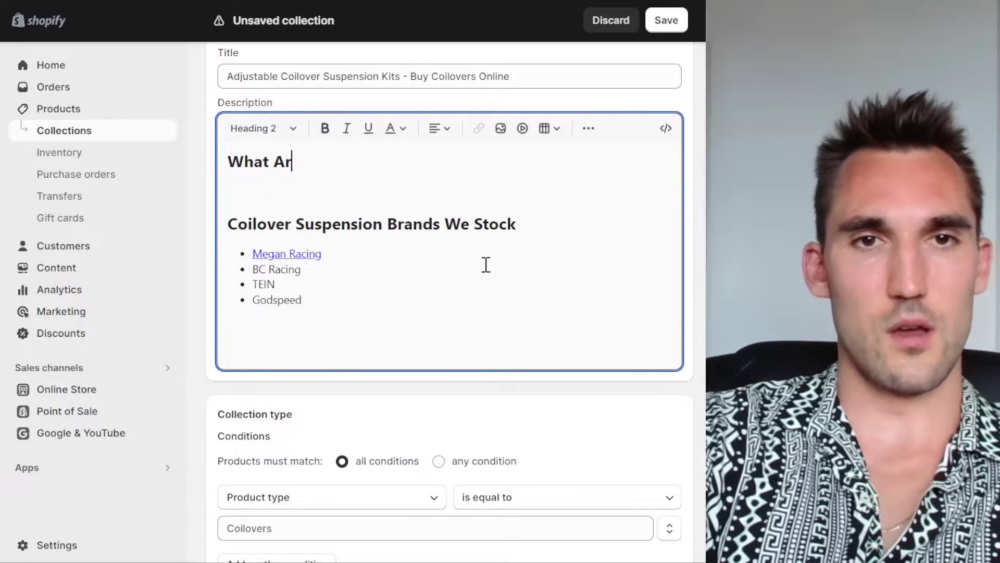
{"action": "type", "text": "e Coilovers?"}
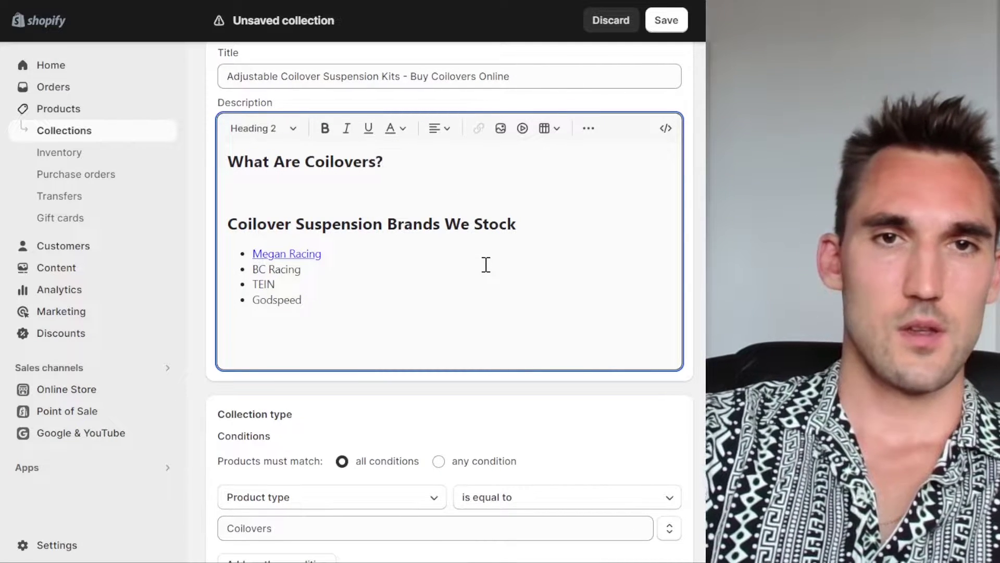
{"action": "key", "text": "Return"}
{"action": "type", "text": "fdsfsf"}
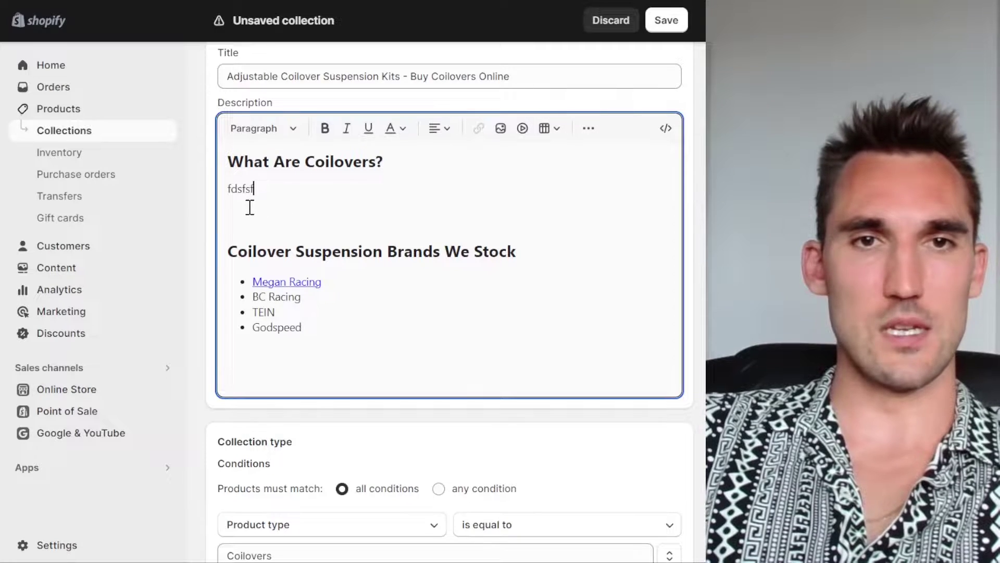
Add an empty heading line below the "fdsfsf" placeholder and remove "what are coilovers" from the Notepad list
{"action": "key", "text": "Down"}
{"action": "key", "text": "Return"}
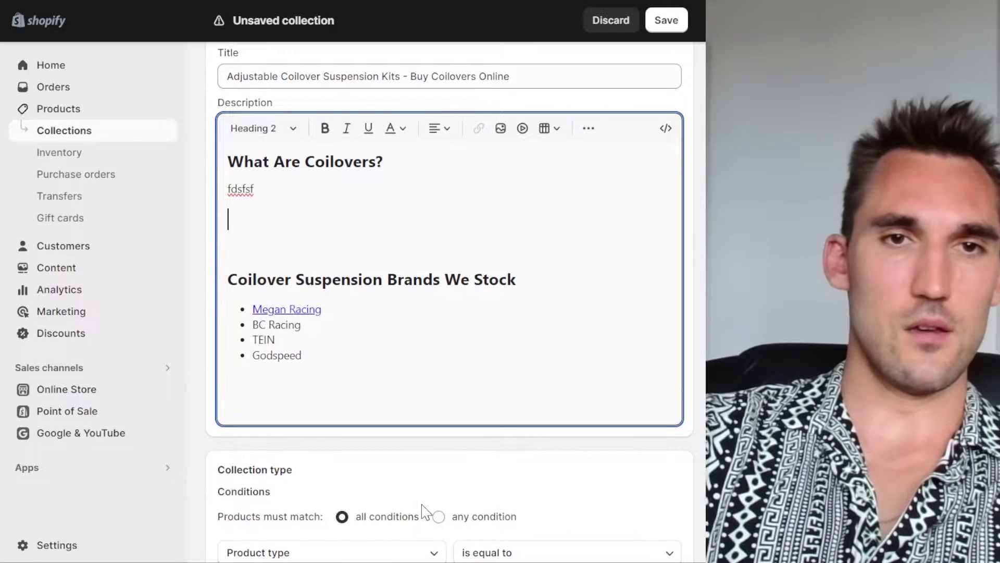
{"action": "key", "text": "alt+Tab"}
{"action": "left_click_drag", "start_coordinate": [525, 107], "coordinate": [664, 108]}
{"action": "key", "text": "ctrl+x"}
{"action": "key", "text": "BackSpace"}
Enter the heading "Coilovers Vs Lowering Springs" on the empty heading line, with the placeholder text "jjjj" beneath it
{"action": "left_click", "coordinate": [257, 220]}
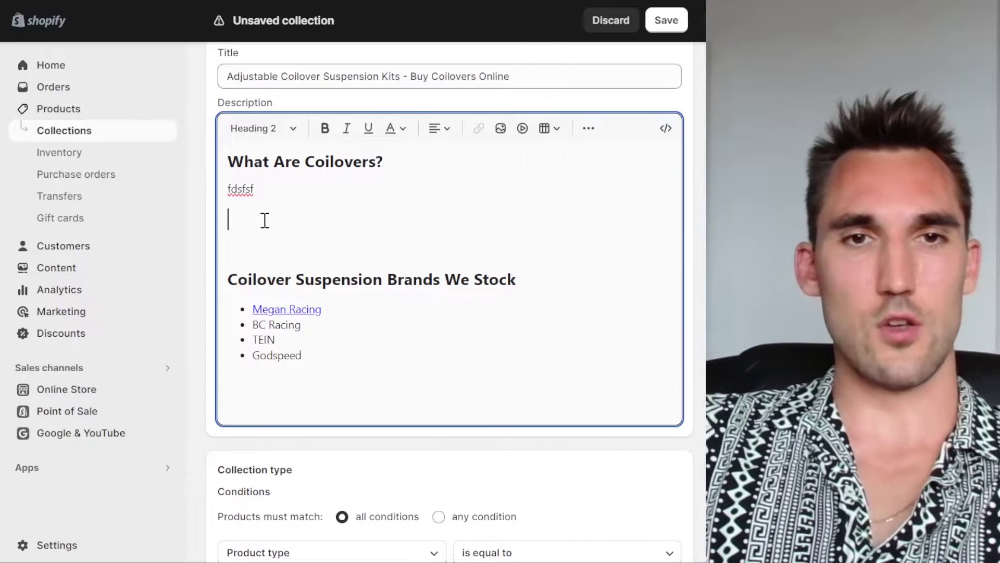
{"action": "type", "text": "Coilovers Vsd"}
{"action": "key", "text": "BackSpace"}
{"action": "type", "text": "Lowertin"}
{"action": "key", "text": "BackSpace"}
{"action": "key", "text": "BackSpace"}
{"action": "key", "text": "BackSpace"}
{"action": "type", "text": "ing Springs"}
{"action": "key", "text": "Return"}
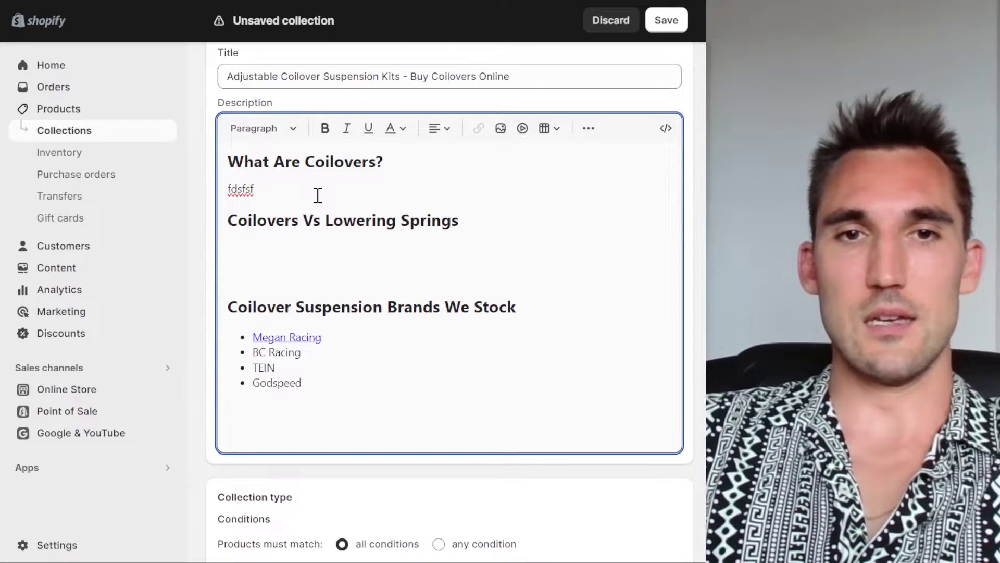
{"action": "type", "text": "jjj"}
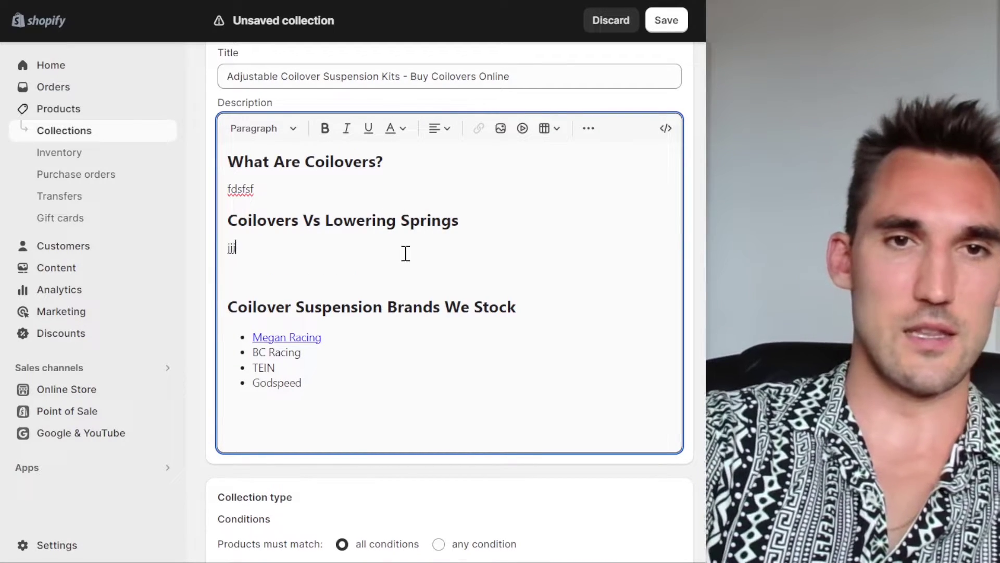
{"action": "type", "text": "j"}
{"action": "key", "text": "Return"}
Move the keyword "what do coilovers do" from the Notepad list onto a new line below the "fdsfsf" placeholder
{"action": "key", "text": "alt+Tab"}
{"action": "left_click", "coordinate": [309, 190]}
{"action": "key", "text": "Return"}
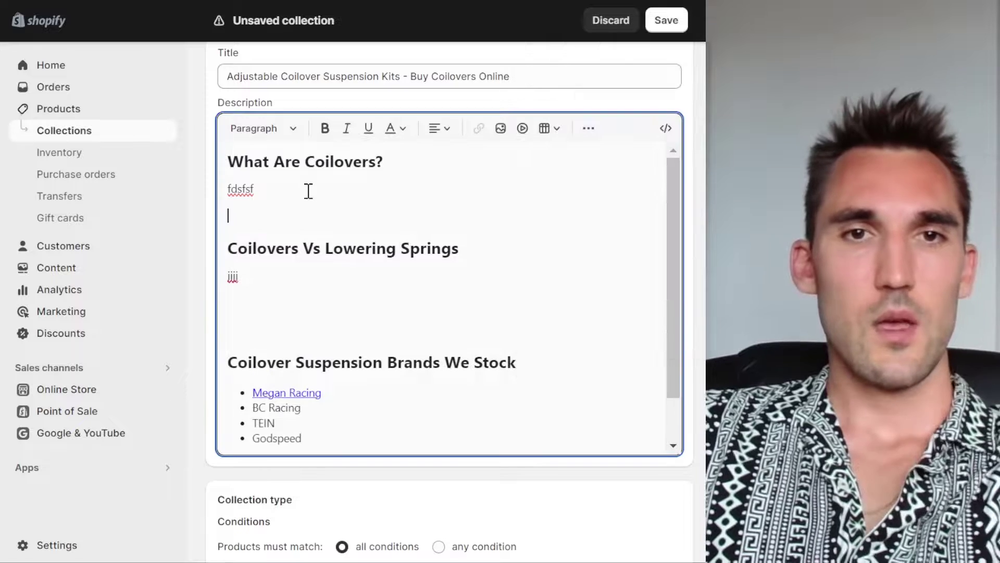
{"action": "key", "text": "alt+Tab"}
{"action": "left_click_drag", "start_coordinate": [694, 139], "coordinate": [494, 139]}
{"action": "key", "text": "ctrl+x"}
{"action": "key", "text": "alt+Tab"}
{"action": "key", "text": "ctrl+v"}
Format the pasted keyword as Heading 3, reword it as "What Do Coilovers Do?", and add placeholder text "ddd" beneath
{"action": "triple_click", "coordinate": [258, 219]}
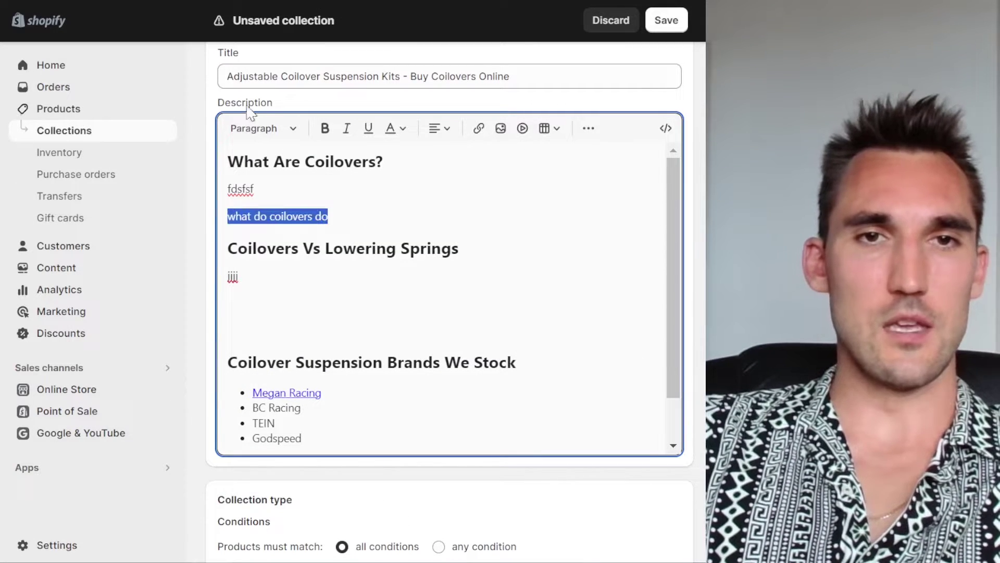
{"action": "left_click", "coordinate": [264, 128]}
{"action": "left_click", "coordinate": [281, 273]}
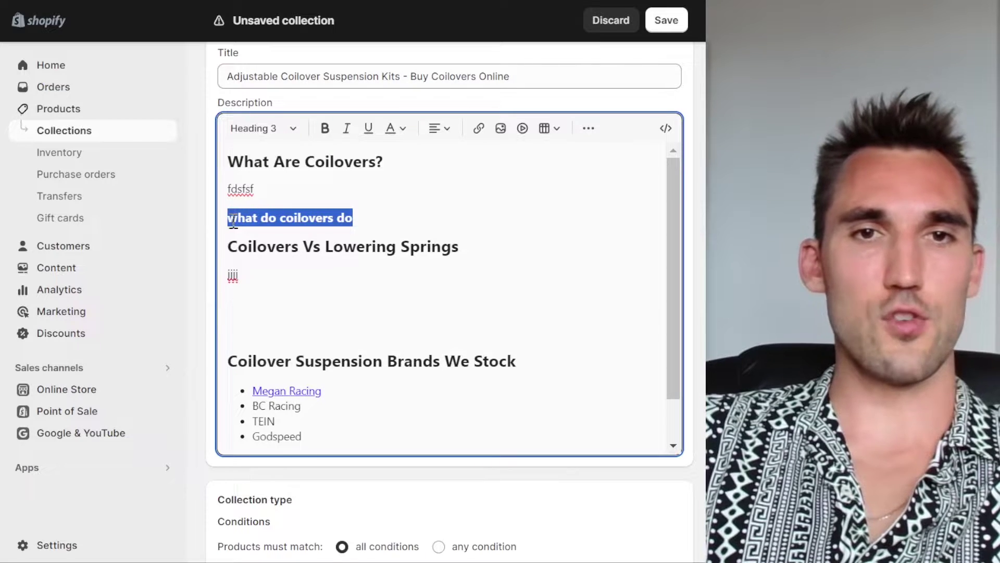
{"action": "left_click_drag", "start_coordinate": [241, 215], "coordinate": [284, 218]}
{"action": "type", "text": "W"}
{"action": "type", "text": "D"}
{"action": "type", "text": "C"}
{"action": "left_click_drag", "start_coordinate": [348, 218], "coordinate": [341, 217]}
{"action": "type", "text": "D"}
{"action": "left_click", "coordinate": [380, 219]}
{"action": "type", "text": "?"}
{"action": "key", "text": "Return"}
{"action": "type", "text": "ddd"}
{"action": "left_click", "coordinate": [329, 217]}
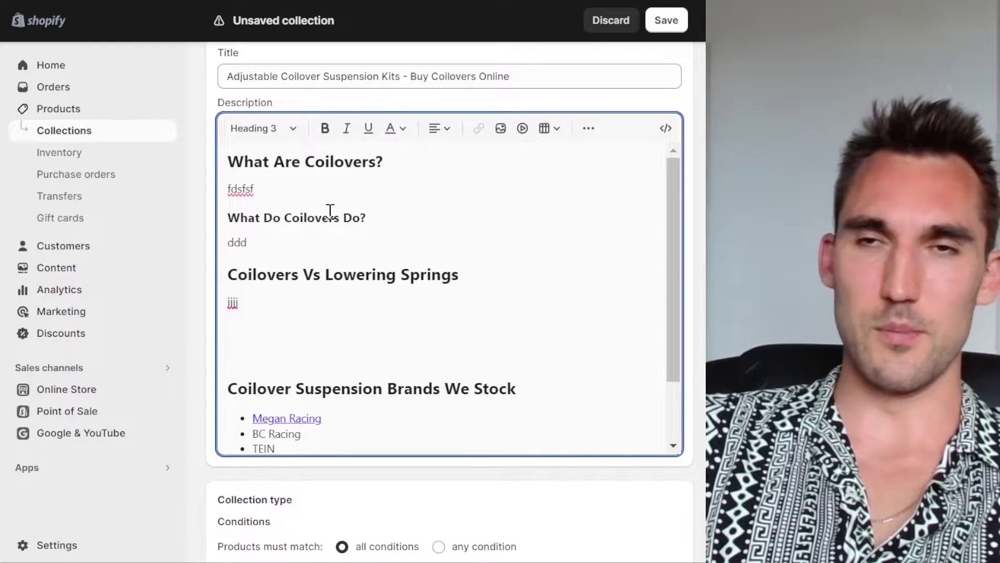
{"action": "left_click", "coordinate": [294, 192]}
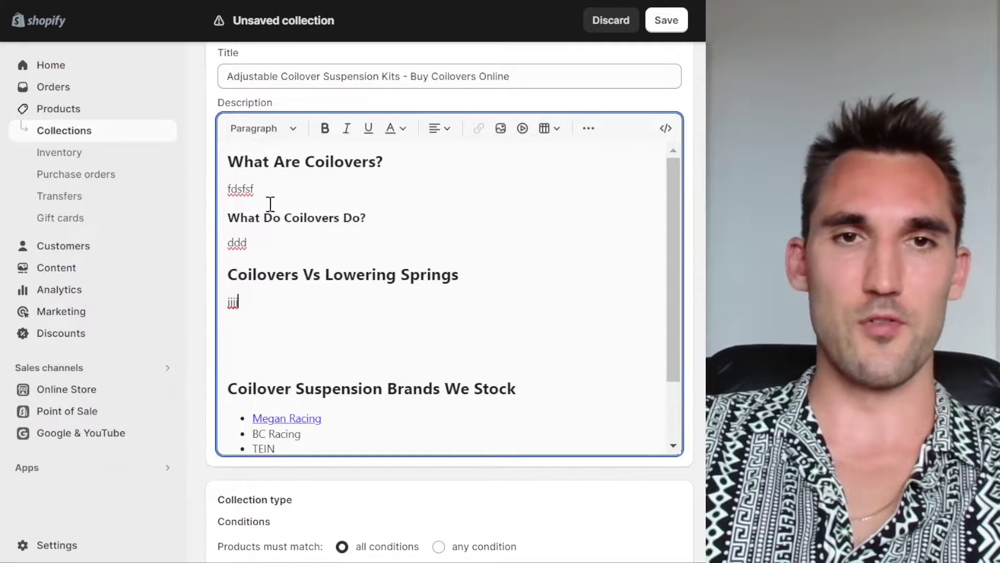
{"action": "left_click_drag", "start_coordinate": [281, 217], "coordinate": [366, 218]}
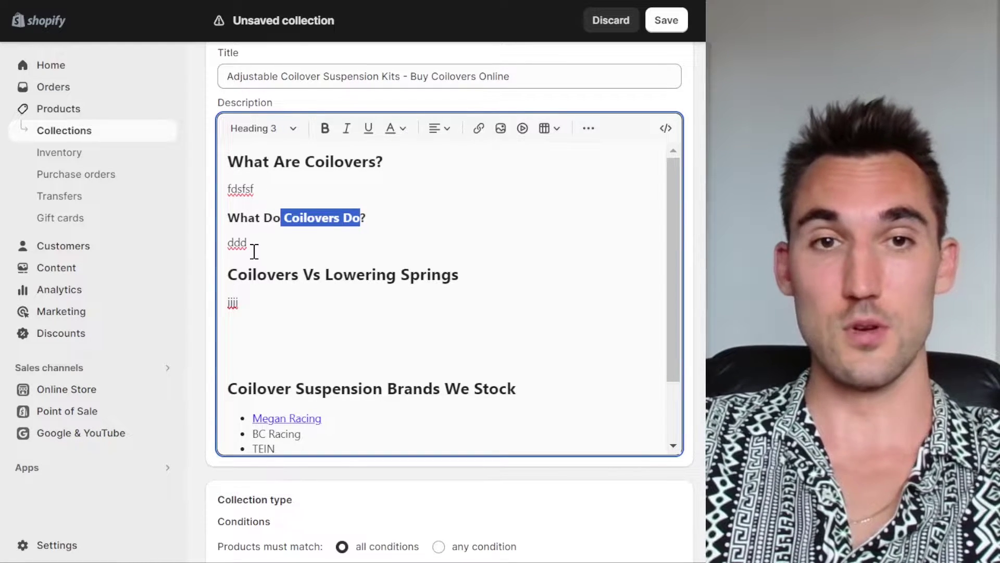
{"action": "left_click", "coordinate": [242, 273]}
{"action": "left_click", "coordinate": [260, 242]}
Extend the springs heading to "Adjustable Coilovers Vs Lowering Springs" and take "adjustable coilovers" off the Notepad list
{"action": "scroll", "coordinate": [292, 299], "scroll_direction": "down", "scroll_amount": 2}
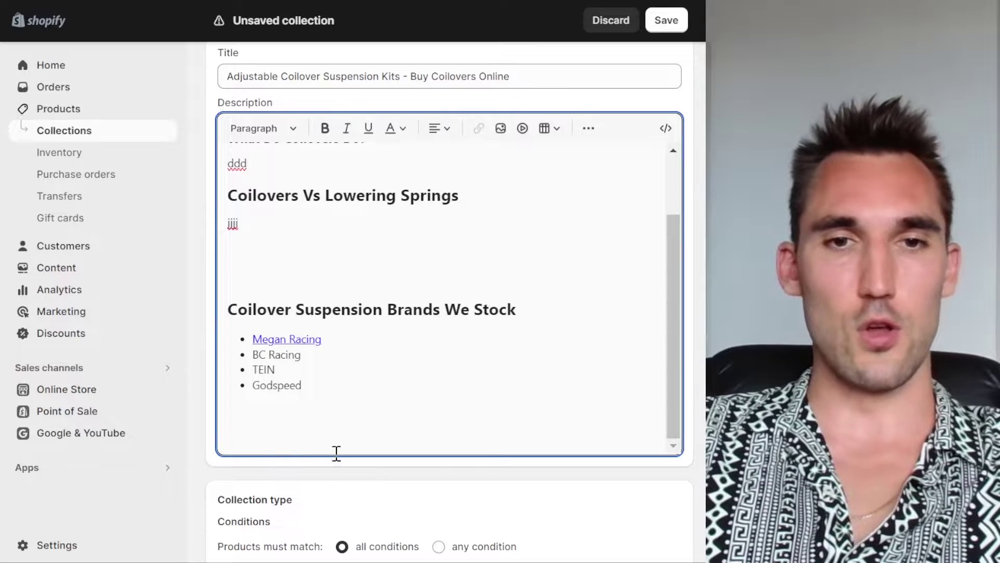
{"action": "key", "text": "alt+Tab"}
{"action": "left_click", "coordinate": [229, 196]}
{"action": "type", "text": "Adju"}
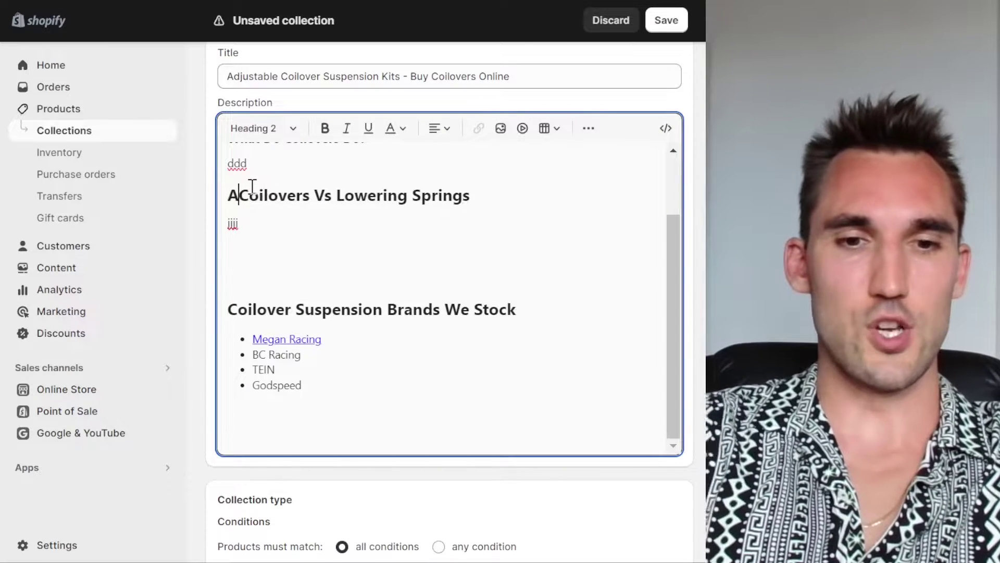
{"action": "type", "text": "stable"}
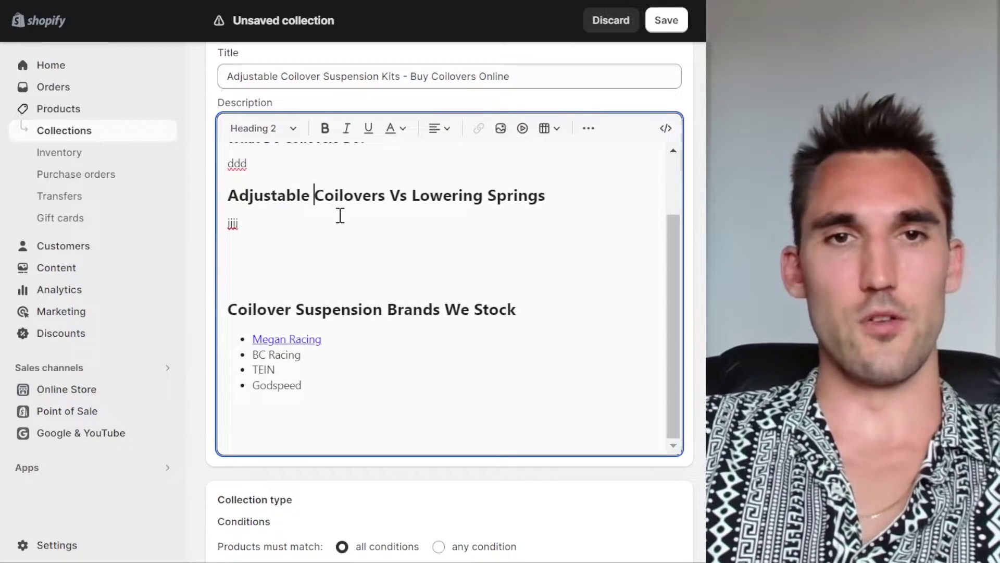
{"action": "left_click_drag", "start_coordinate": [315, 197], "coordinate": [238, 197]}
{"action": "left_click", "coordinate": [480, 195]}
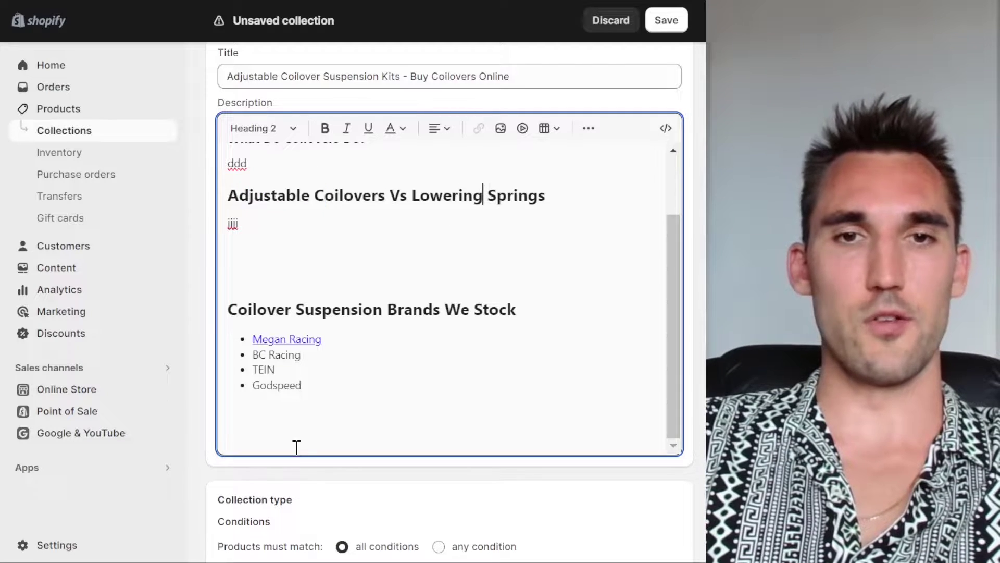
{"action": "key", "text": "alt+Tab"}
{"action": "left_click_drag", "start_coordinate": [688, 156], "coordinate": [525, 156]}
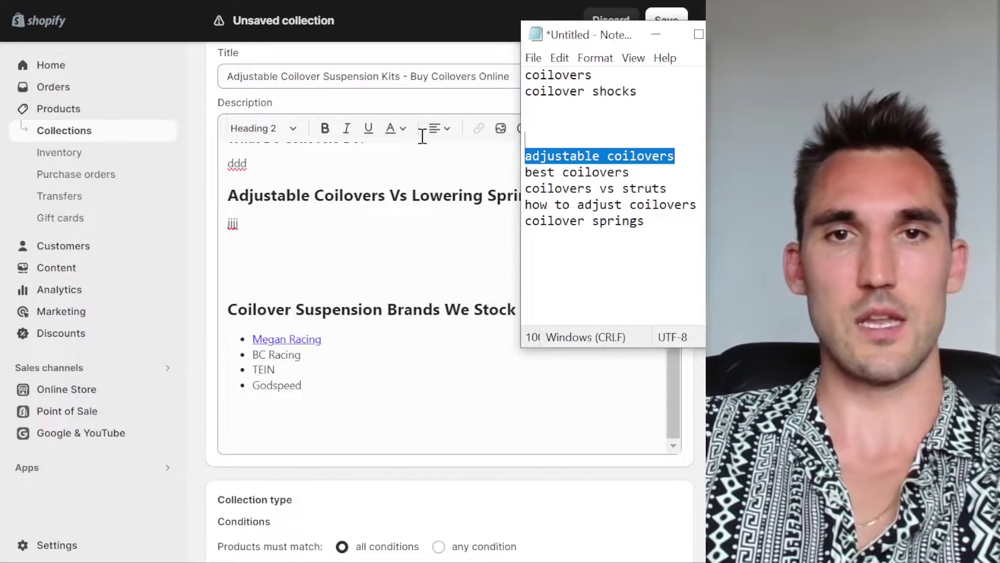
Add the line "How to Select the Best Coilovers For Your Car" above the brands section and format it as Heading 2
{"action": "left_click", "coordinate": [413, 261]}
{"action": "scroll", "coordinate": [413, 264], "scroll_direction": "up", "scroll_amount": 2}
{"action": "type", "text": "How to"}
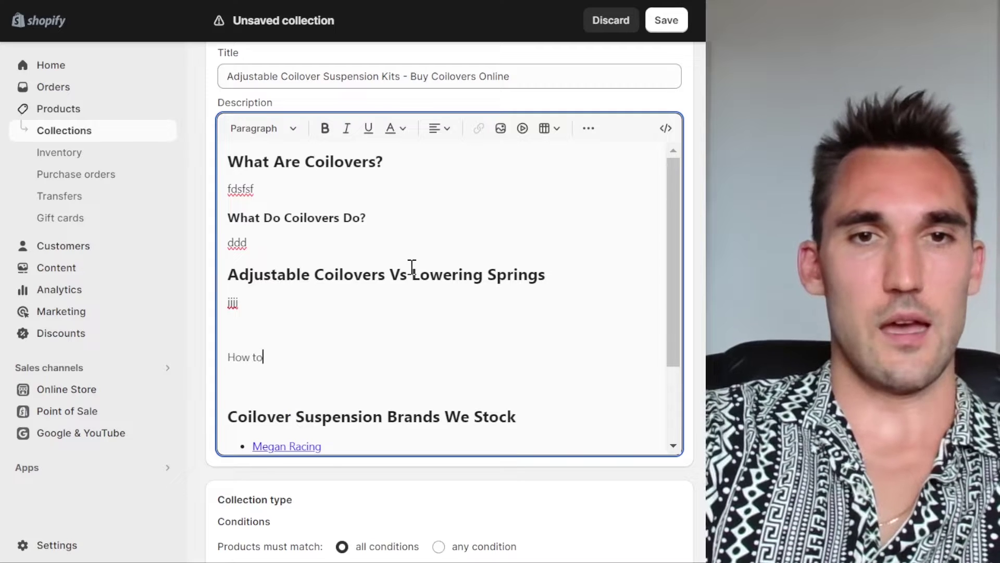
{"action": "type", "text": " Selke"}
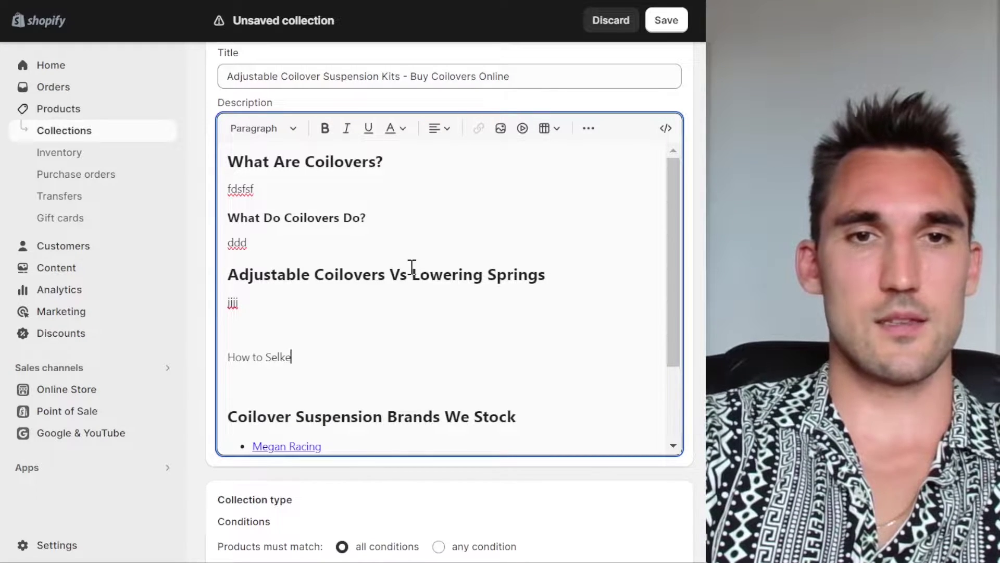
{"action": "key", "text": "BackSpace"}
{"action": "key", "text": "BackSpace"}
{"action": "type", "text": "ect the Best Coilovers For Your Car"}
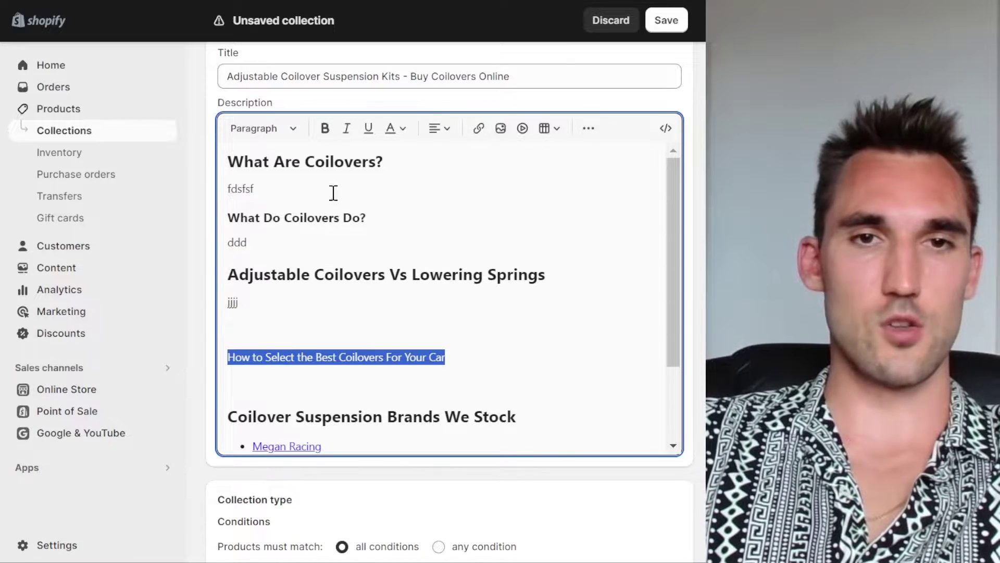
{"action": "left_click", "coordinate": [259, 127]}
{"action": "left_click", "coordinate": [294, 274]}
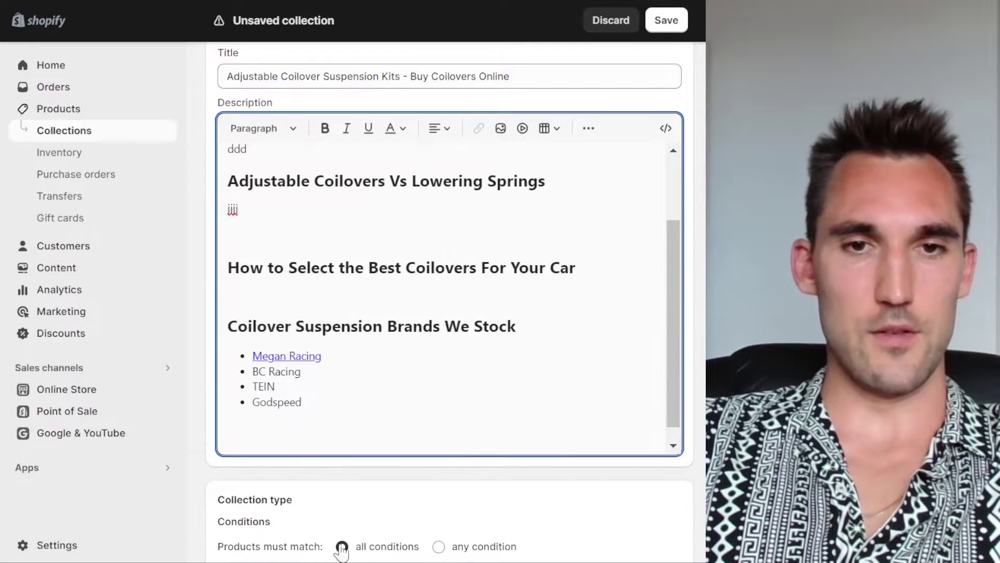
Consult the remaining keywords and add a Heading 2 "How to Adjust Coilovers" above the brands section
{"action": "key", "text": "alt+Tab"}
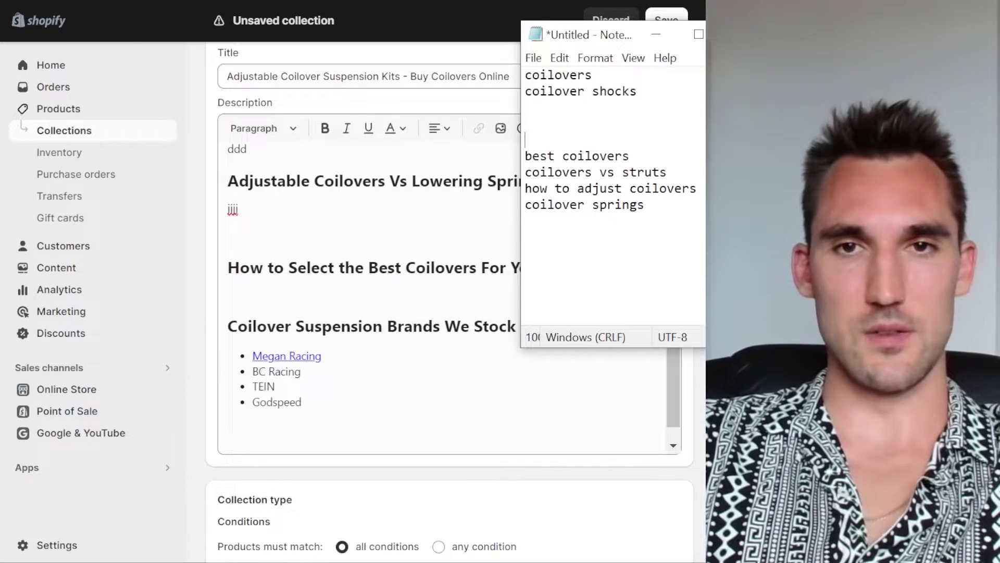
{"action": "key", "text": "Return"}
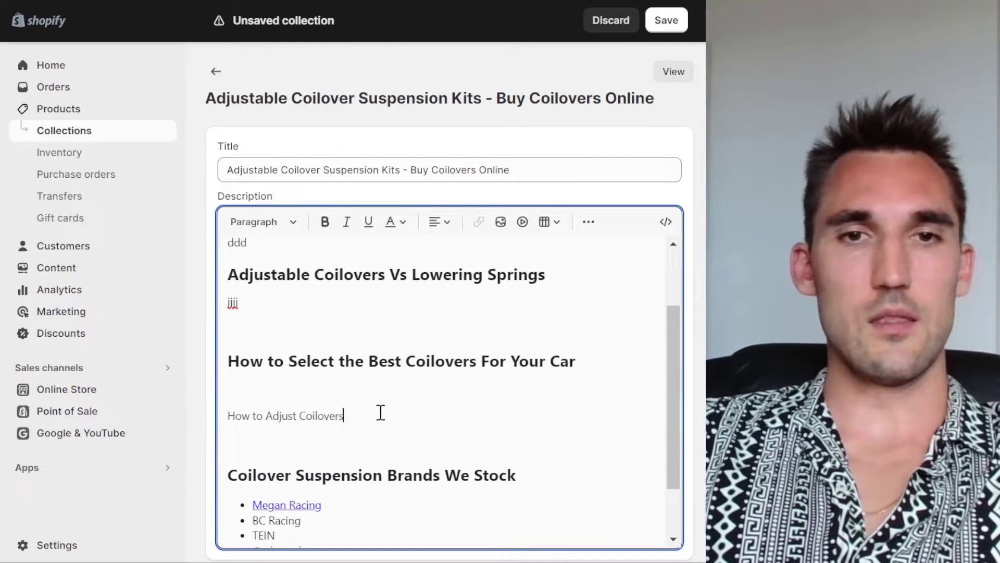
{"action": "key", "text": "alt+shift+2"}
{"action": "left_click", "coordinate": [395, 395]}
{"action": "left_click", "coordinate": [330, 476]}
{"action": "left_click", "coordinate": [316, 390]}
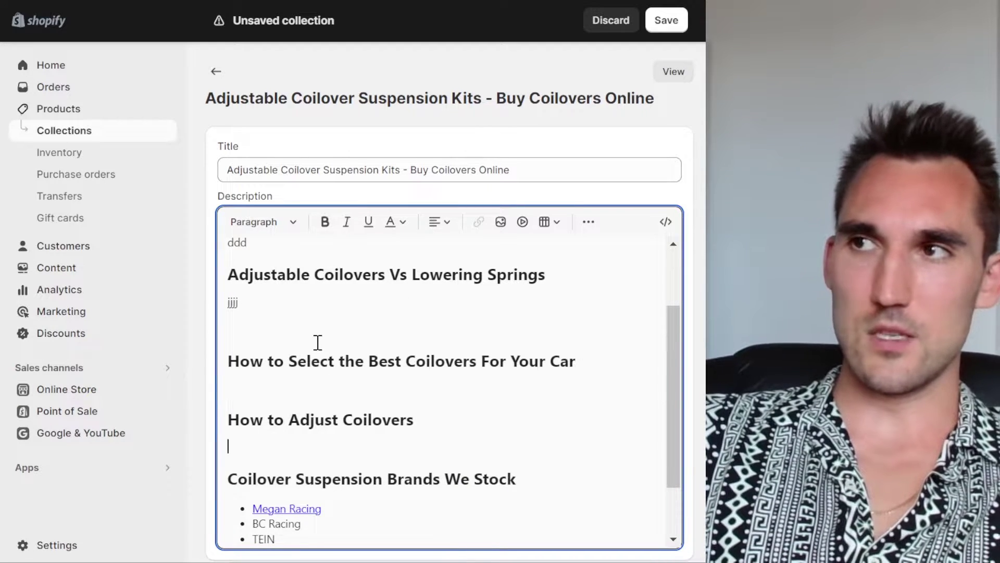
Review the heading outline of the collection description and switch back to the Semrush keyword variations
{"action": "scroll", "coordinate": [318, 343], "scroll_direction": "up", "scroll_amount": 2}
{"action": "scroll", "coordinate": [363, 327], "scroll_direction": "down", "scroll_amount": 2}
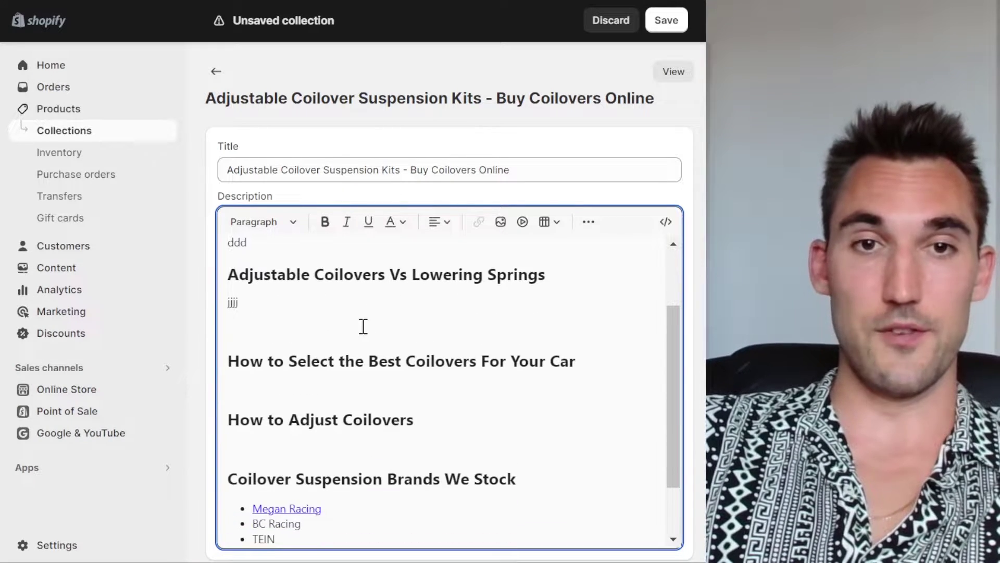
{"action": "scroll", "coordinate": [322, 391], "scroll_direction": "down", "scroll_amount": 2}
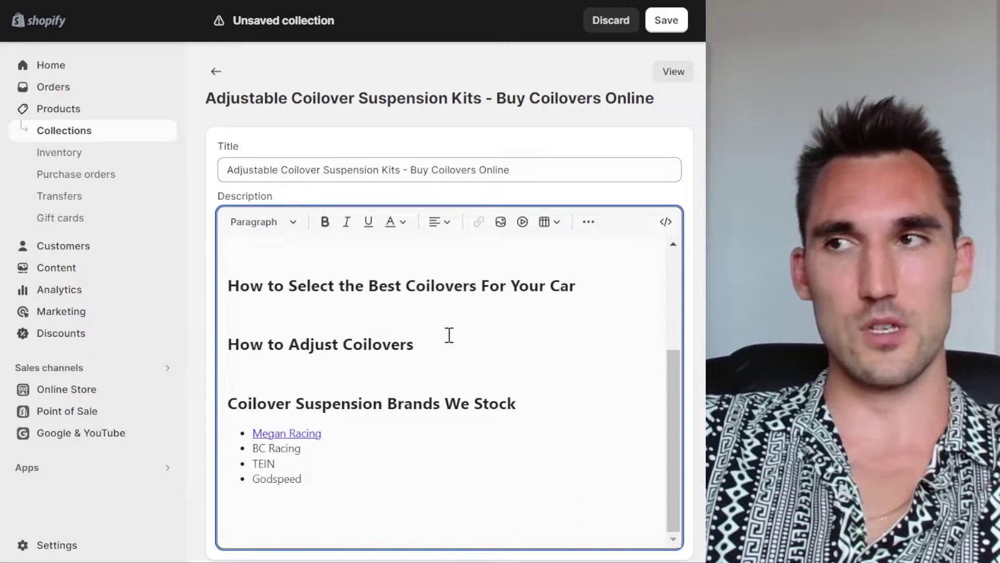
{"action": "left_click", "coordinate": [229, 371]}
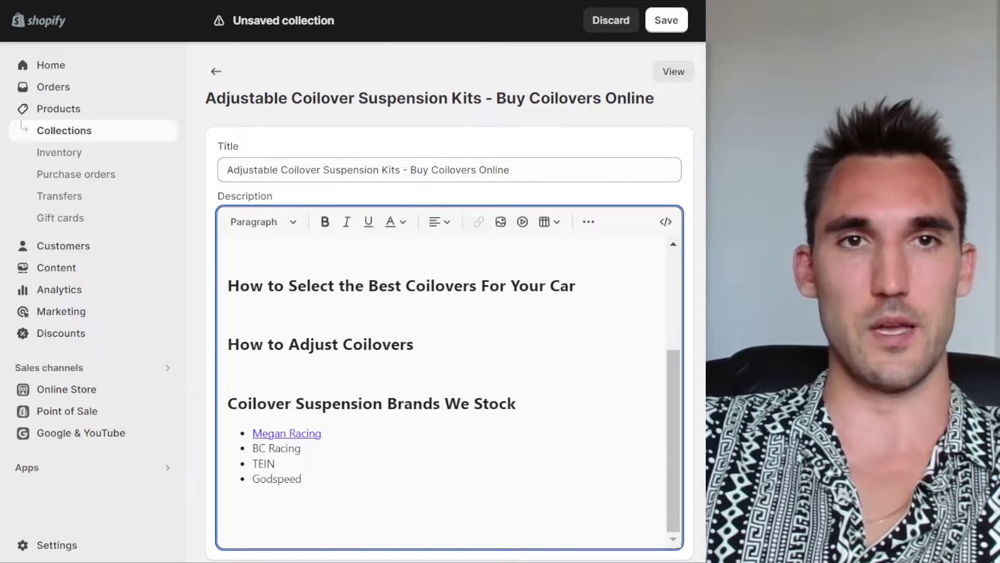
{"action": "left_click", "coordinate": [93, 1]}
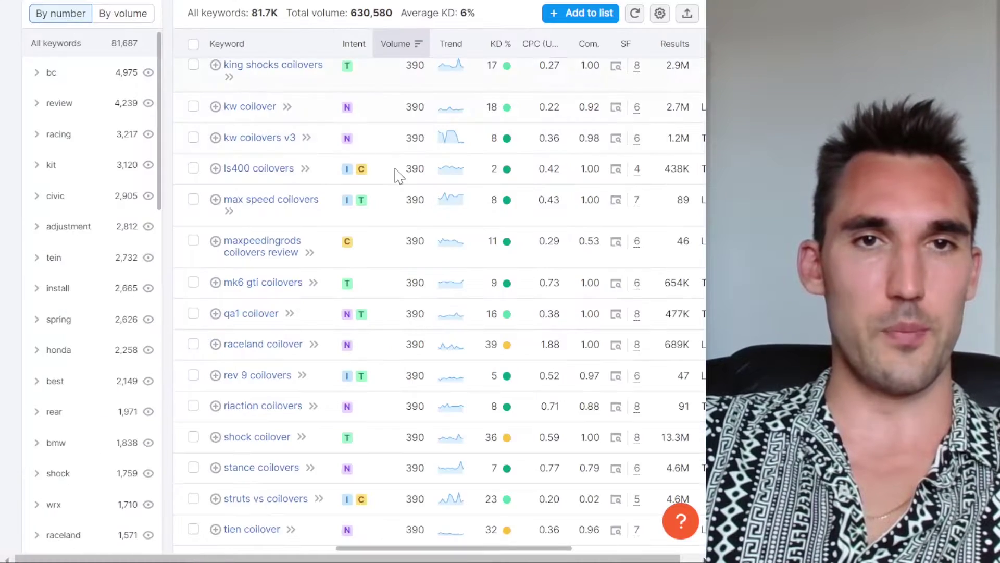
Return to the coilovers keyword overview in Semrush and open the full list of question keywords
{"action": "scroll", "coordinate": [365, 234], "scroll_direction": "up", "scroll_amount": 10}
{"action": "left_click", "coordinate": [413, 154]}
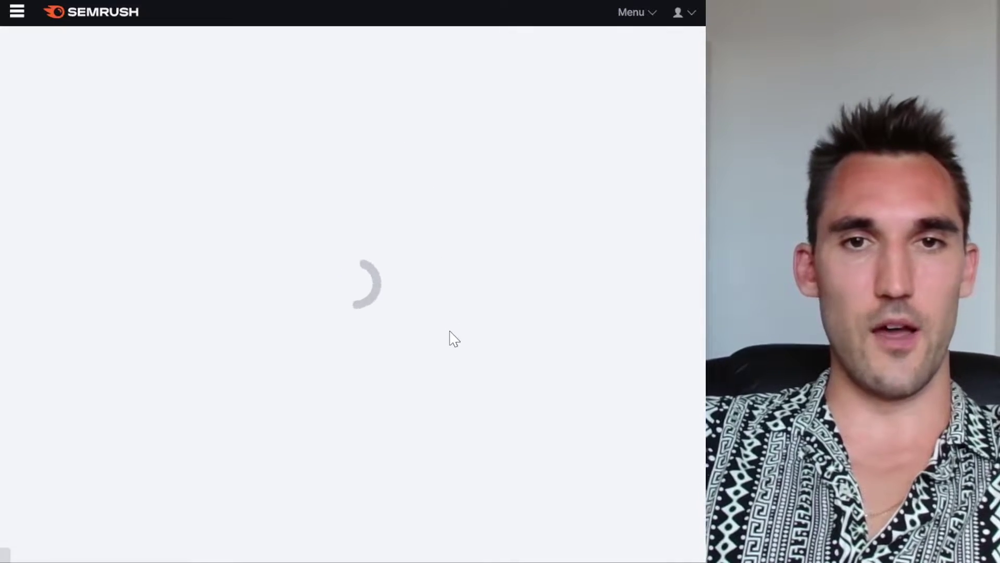
{"action": "scroll", "coordinate": [395, 219], "scroll_direction": "down", "scroll_amount": 7}
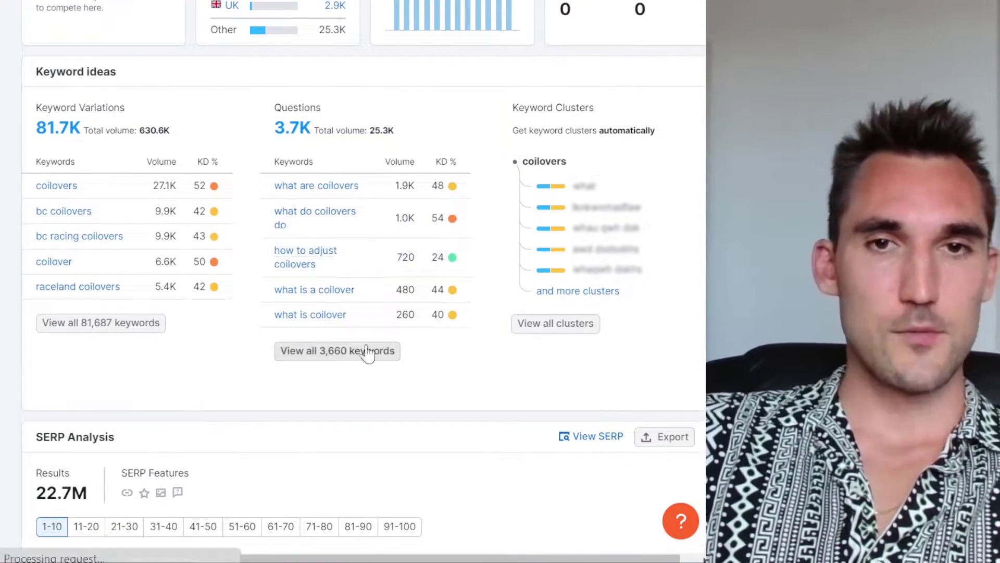
{"action": "left_click", "coordinate": [368, 351]}
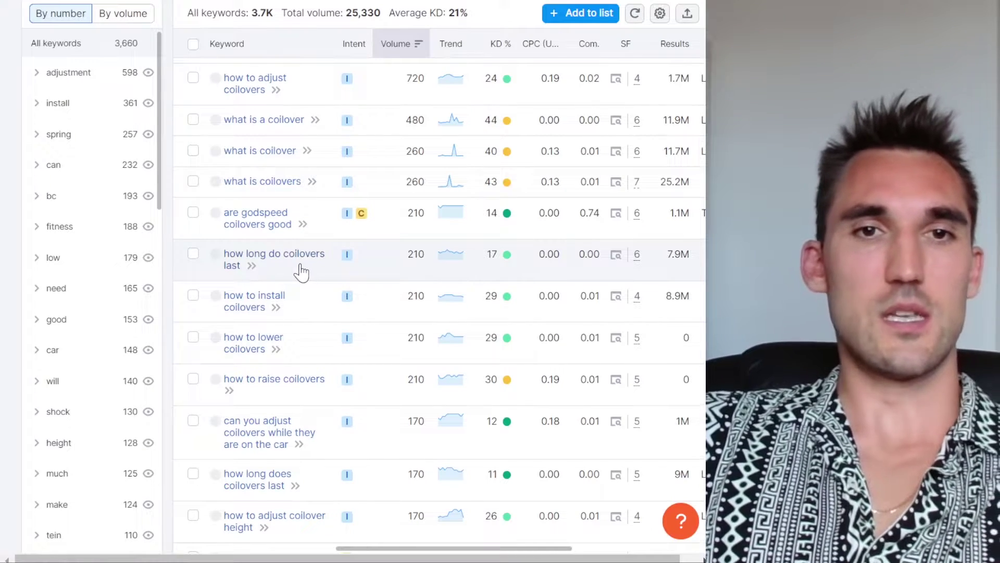
Copy the keyword "how long do coilovers last" and replace the whole Notepad list with it
{"action": "left_click_drag", "start_coordinate": [291, 277], "coordinate": [228, 247]}
{"action": "key", "text": "ctrl+c"}
{"action": "key", "text": "alt+Tab"}
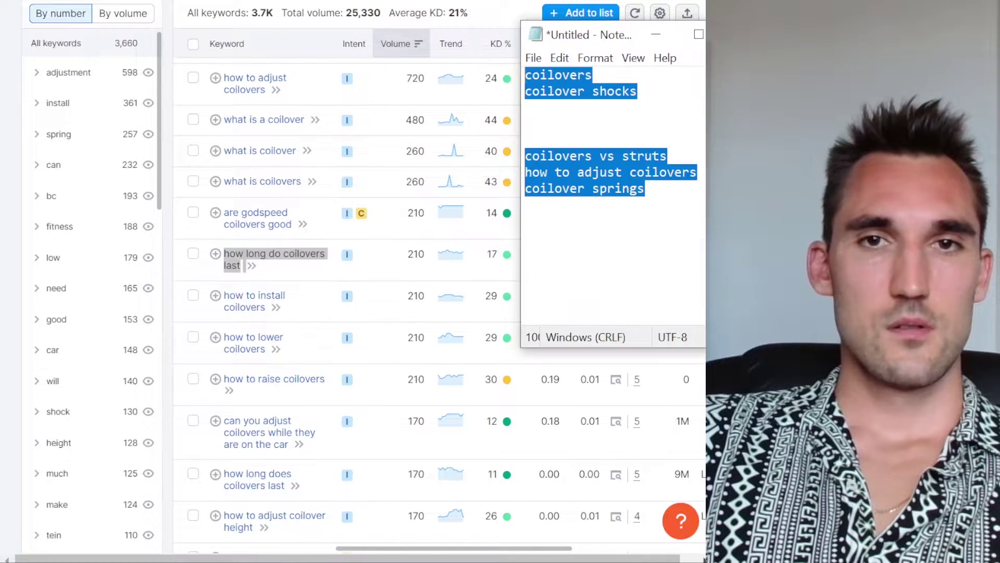
{"action": "key", "text": "ctrl+v"}
Add the question "Can you adjust coilovers while they are on the car?" to the Notepad list
{"action": "scroll", "coordinate": [344, 313], "scroll_direction": "down", "scroll_amount": 2}
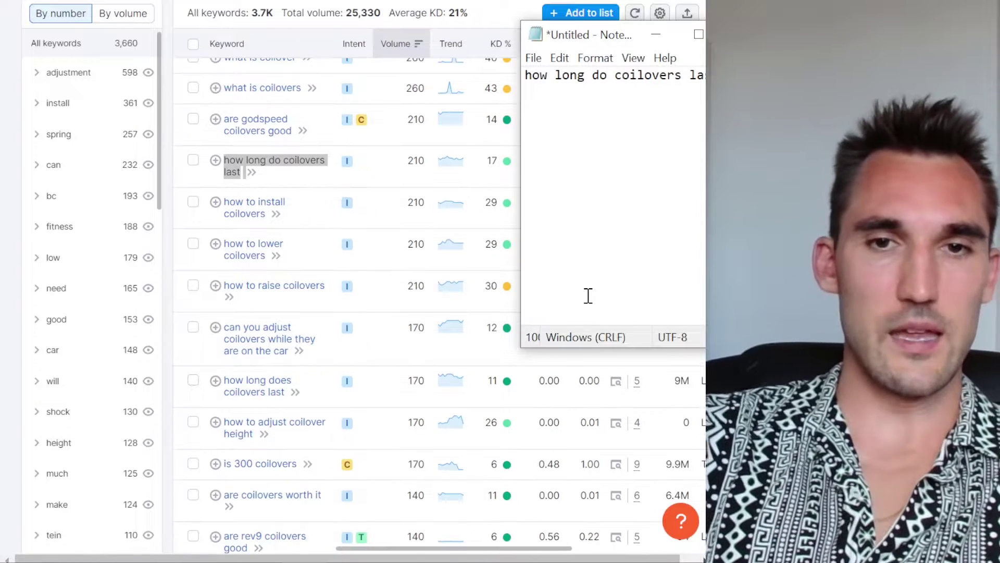
{"action": "type", "text": "Can you adjust coilov"}
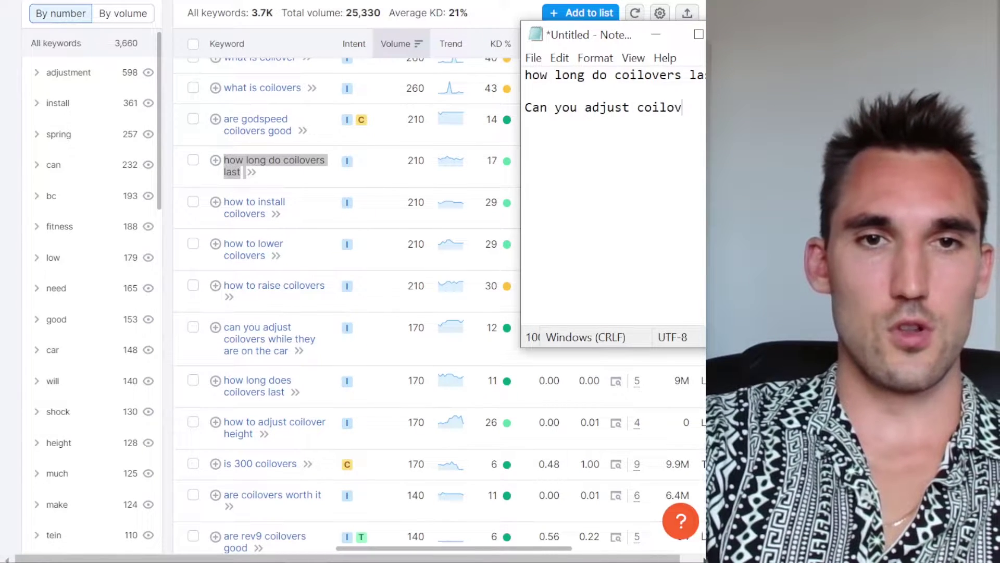
{"action": "type", "text": "ers while they are on the ca"}
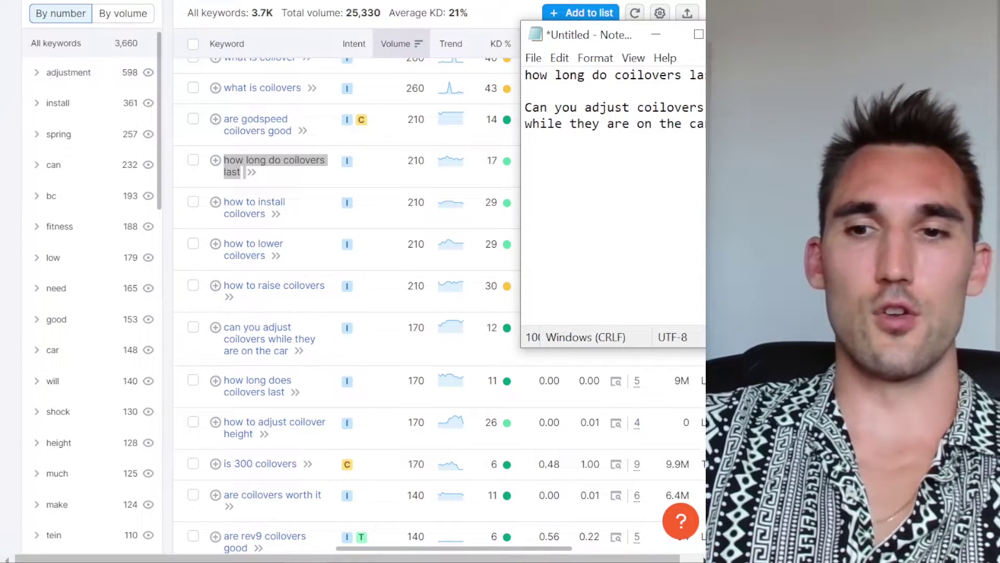
List "Are coilovers worth it?", "Do coilovers lower your car?", "Do coilovers replace struts" and the installation cost and duration questions in Notepad
{"action": "scroll", "coordinate": [350, 358], "scroll_direction": "down", "scroll_amount": 8}
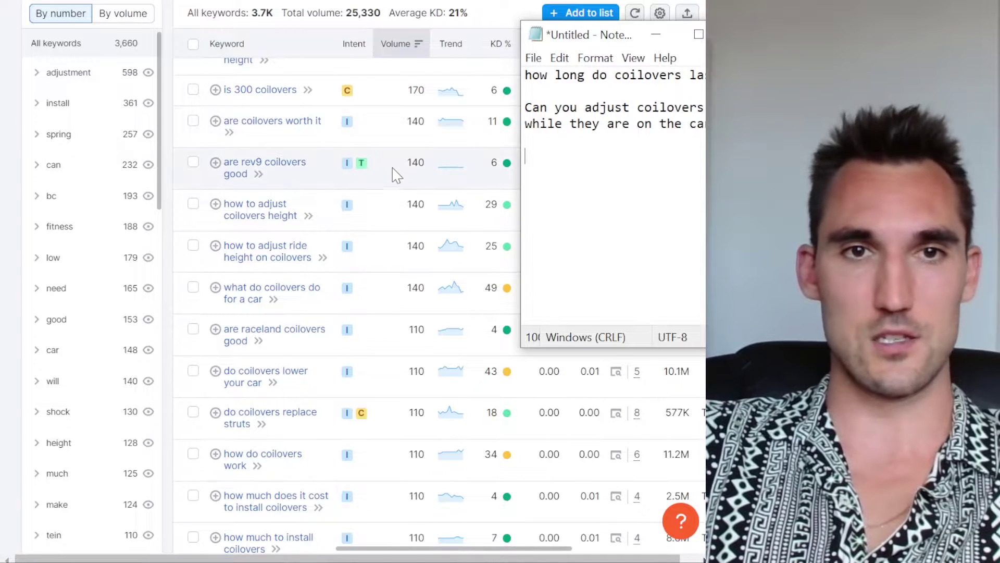
{"action": "type", "text": "Are coilovers with i"}
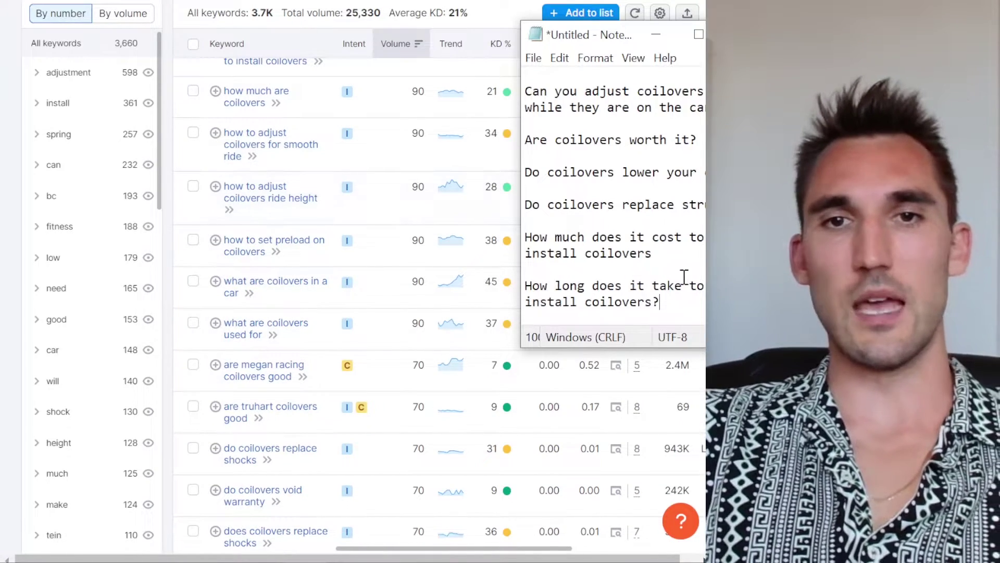
{"action": "scroll", "coordinate": [681, 281], "scroll_direction": "up", "scroll_amount": 1}
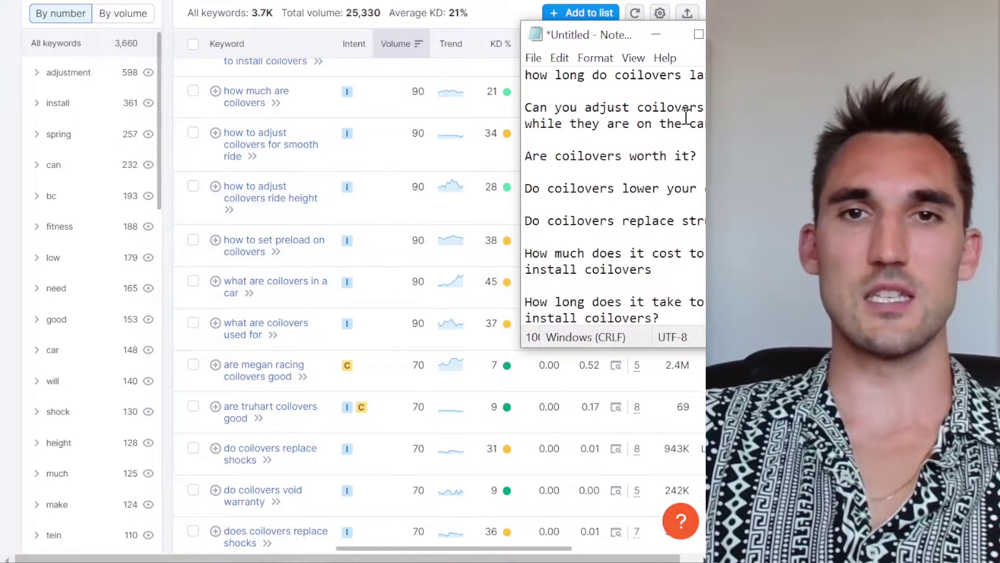
{"action": "scroll", "coordinate": [685, 199], "scroll_direction": "down", "scroll_amount": 1}
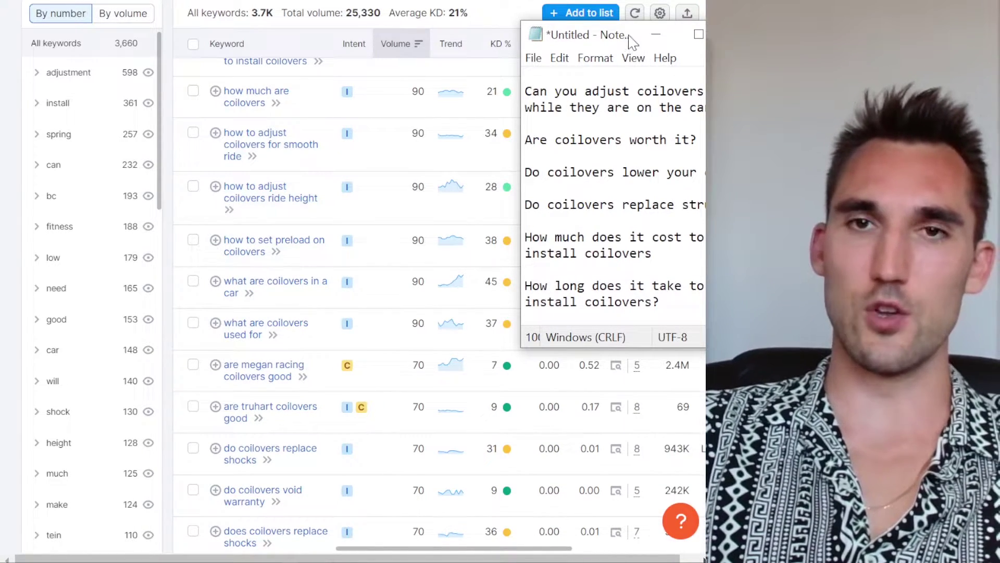
Add the line "Frequently Asked Questions" below the brands list in the Shopify description and paste all the Notepad questions under it
{"action": "left_click_drag", "start_coordinate": [619, 44], "coordinate": [565, 57]}
{"action": "left_click_drag", "start_coordinate": [611, 319], "coordinate": [398, 18]}
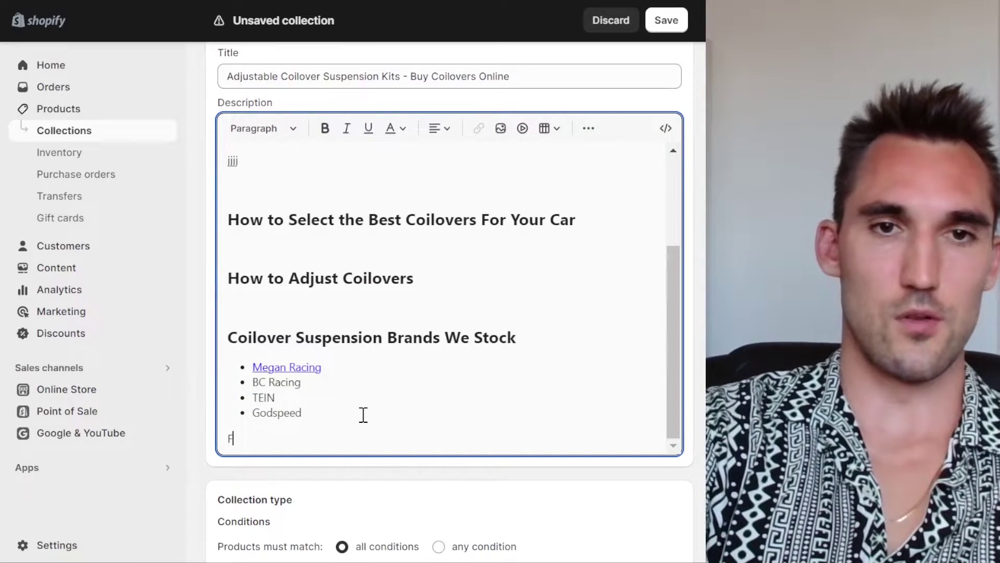
{"action": "type", "text": "Frequently Asked Questions how long do coilovers last Can you adjust coilovers while they are on the car? Are coilovers worth it? Do coilovers lower your car? Do coilovers replace struts How much does it cost to install coilovers How long does it take to install coilovers?"}
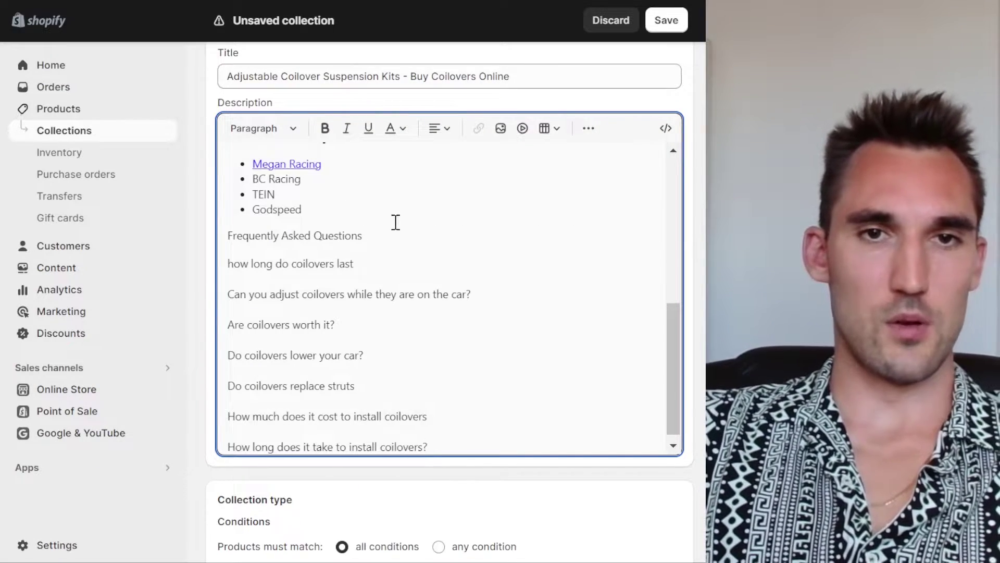
Format the "Frequently Asked Questions" line as Heading 2
{"action": "left_click_drag", "start_coordinate": [394, 235], "coordinate": [201, 235]}
{"action": "left_click", "coordinate": [263, 128]}
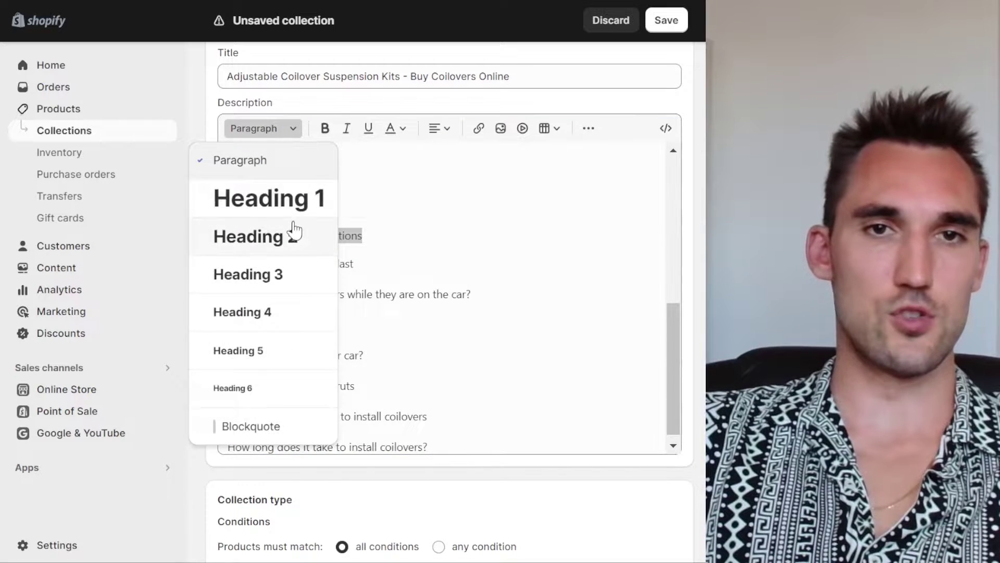
{"action": "left_click", "coordinate": [295, 229]}
Format the first question as Heading 3 and correct its text to "How long do coilovers last?"
{"action": "left_click_drag", "start_coordinate": [357, 266], "coordinate": [208, 268]}
{"action": "left_click", "coordinate": [266, 130]}
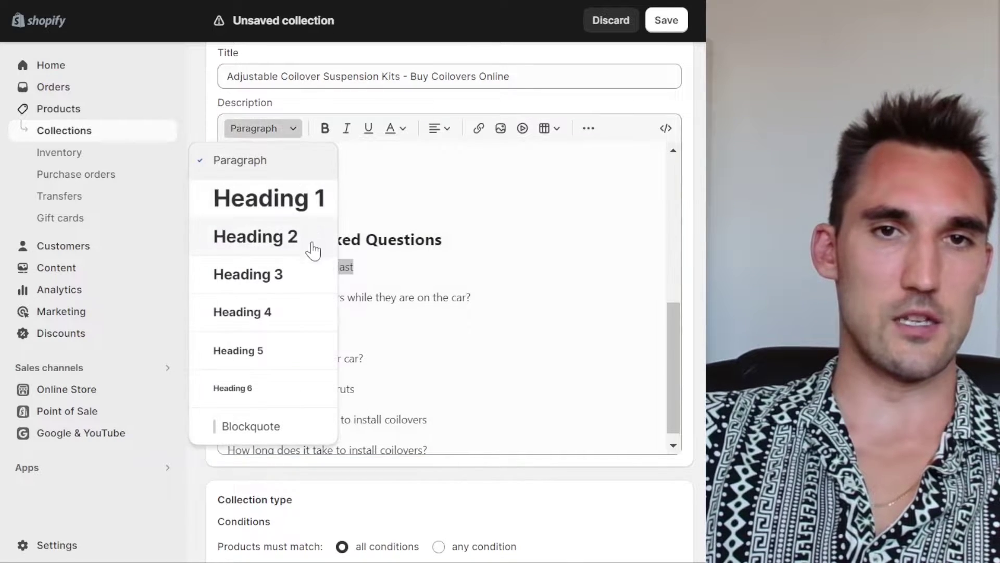
{"action": "left_click", "coordinate": [299, 271]}
{"action": "left_click", "coordinate": [230, 268]}
{"action": "key", "text": "Delete"}
{"action": "type", "text": "H"}
{"action": "key", "text": "End"}
{"action": "type", "text": "?"}
Review the description headings and the rest of the collection page, and save the collection
{"action": "scroll", "coordinate": [464, 392], "scroll_direction": "down", "scroll_amount": 1}
{"action": "scroll", "coordinate": [463, 391], "scroll_direction": "up", "scroll_amount": 9}
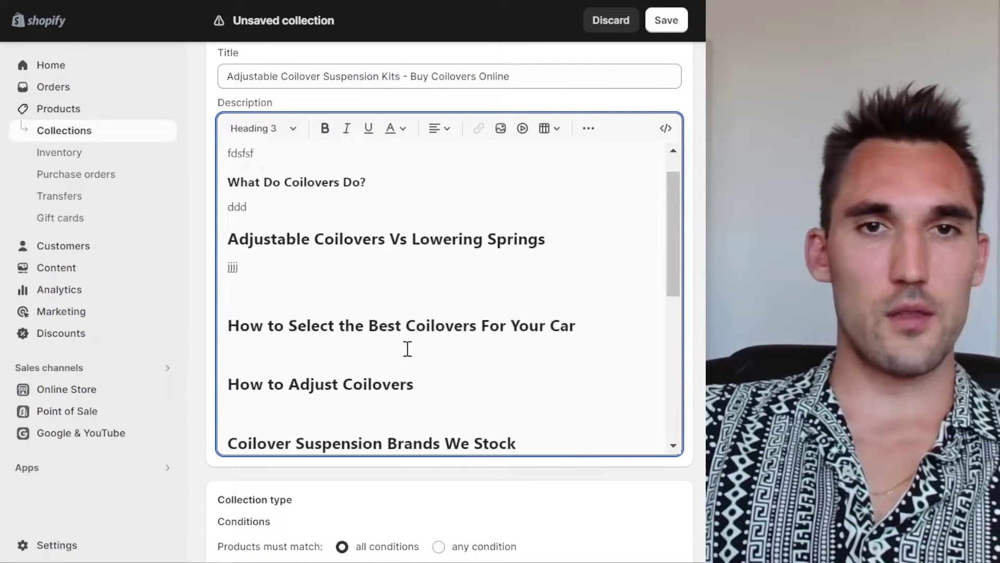
{"action": "scroll", "coordinate": [396, 270], "scroll_direction": "down", "scroll_amount": 15}
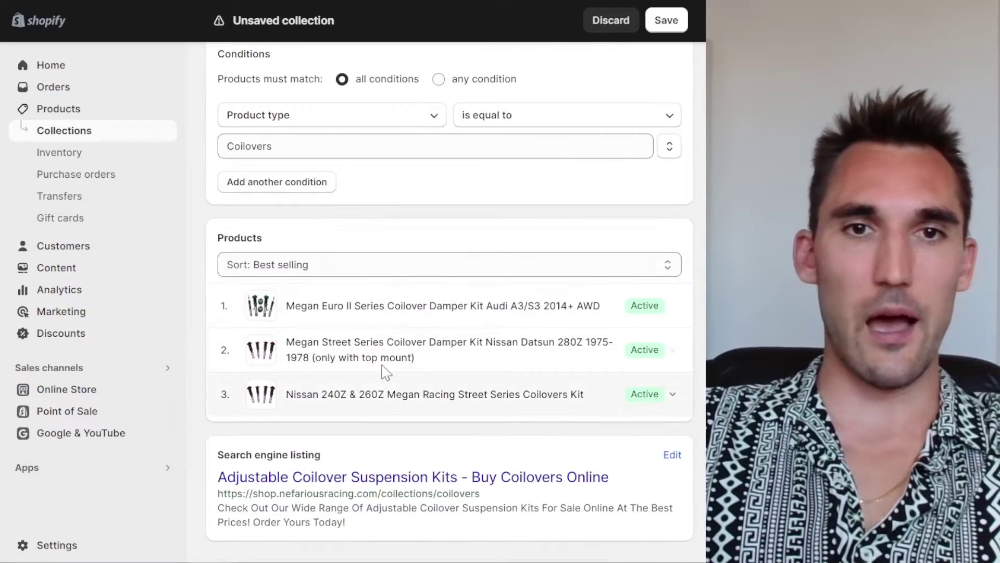
{"action": "scroll", "coordinate": [384, 386], "scroll_direction": "up", "scroll_amount": 6}
{"action": "scroll", "coordinate": [503, 228], "scroll_direction": "up", "scroll_amount": 8}
{"action": "left_click", "coordinate": [666, 20]}
{"action": "scroll", "coordinate": [375, 370], "scroll_direction": "down", "scroll_amount": 4}
{"action": "scroll", "coordinate": [395, 358], "scroll_direction": "up", "scroll_amount": 4}
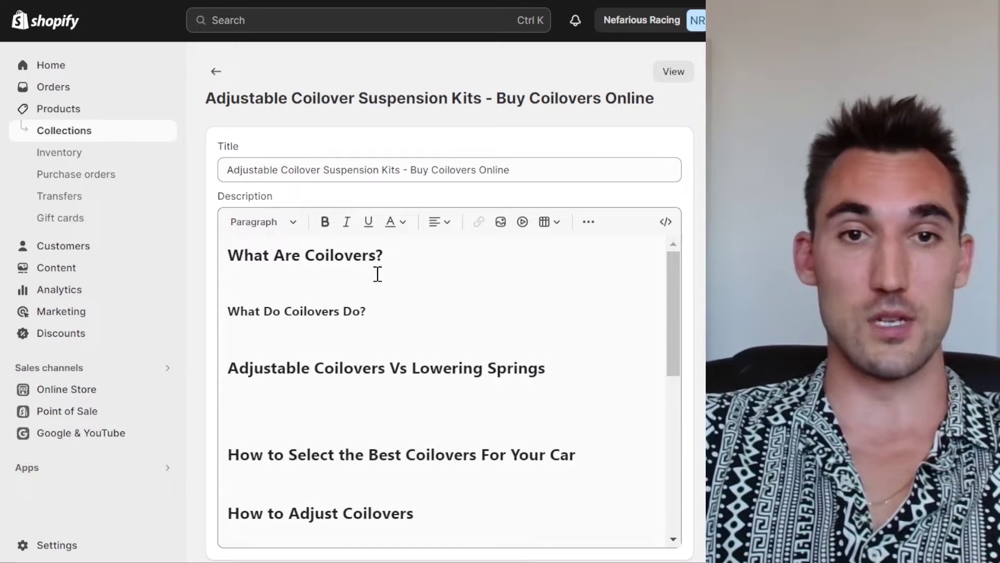
Open the SEO Blog Writer in ZimmWriter and set the GPT model to gpt-4
{"action": "left_click", "coordinate": [388, 254]}
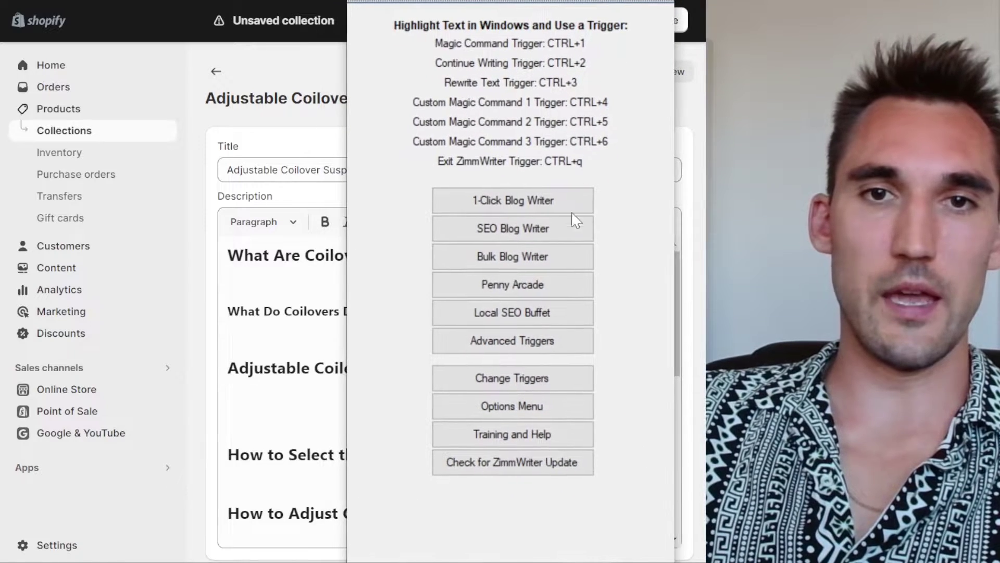
{"action": "left_click", "coordinate": [569, 228]}
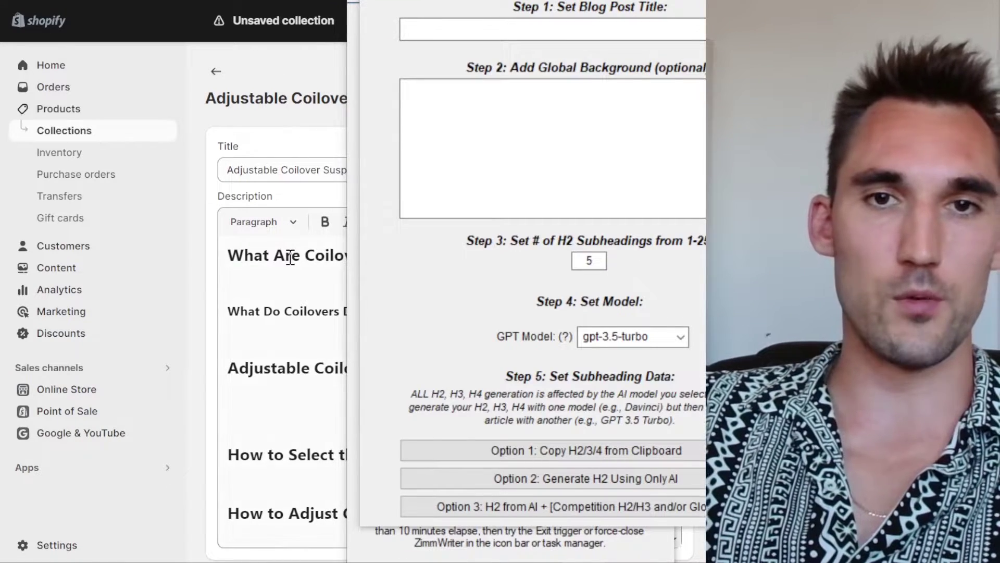
{"action": "left_click", "coordinate": [534, 30]}
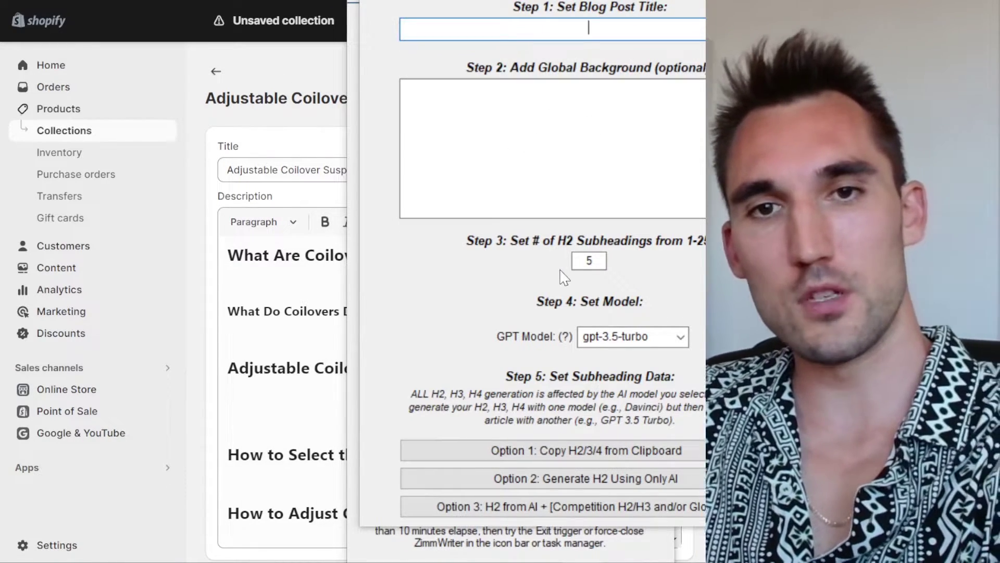
{"action": "left_click", "coordinate": [679, 337]}
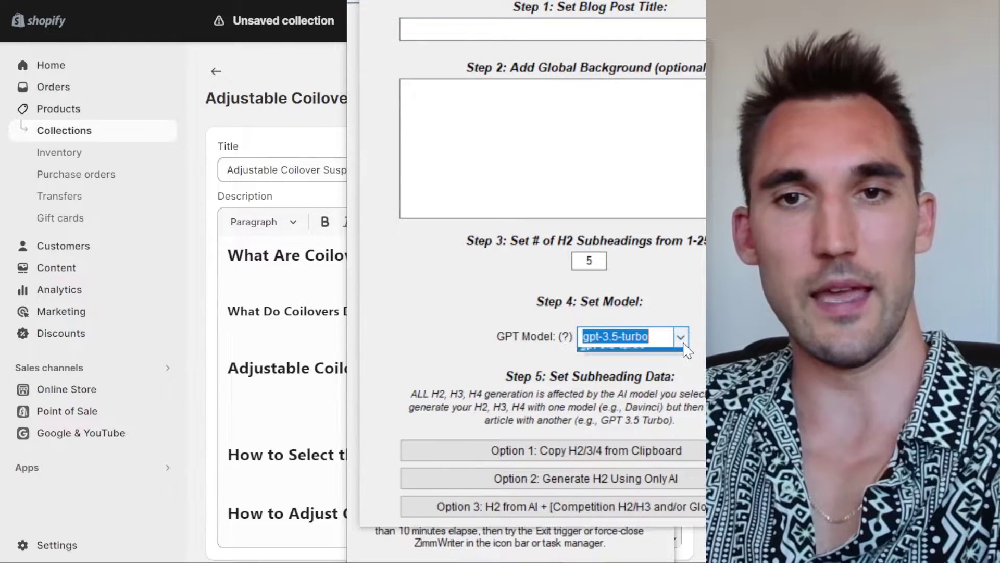
{"action": "left_click", "coordinate": [680, 336]}
{"action": "left_click", "coordinate": [599, 368]}
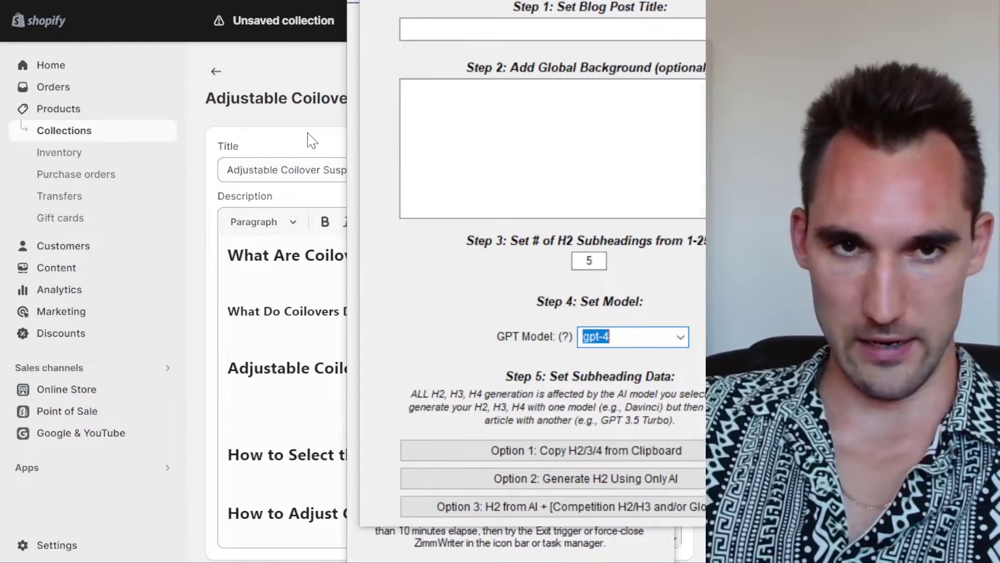
Set the blog post title to "The Ultimate Guide to Coilovers"
{"action": "left_click", "coordinate": [311, 140]}
{"action": "left_click", "coordinate": [655, 480]}
{"action": "left_click", "coordinate": [552, 30]}
{"action": "type", "text": "The Ultimate Guide to Coilovers"}
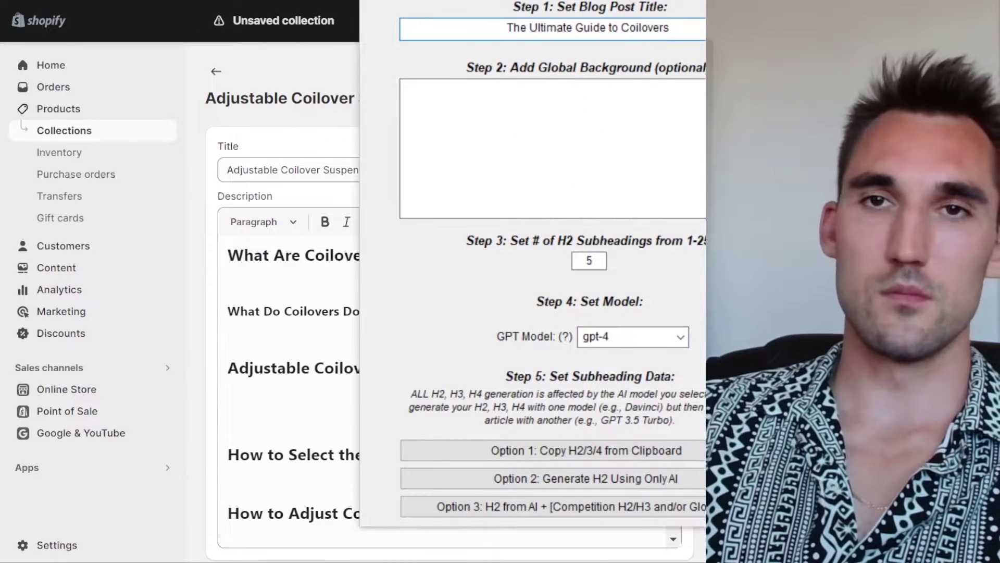
{"action": "key", "text": "ctrl+a"}
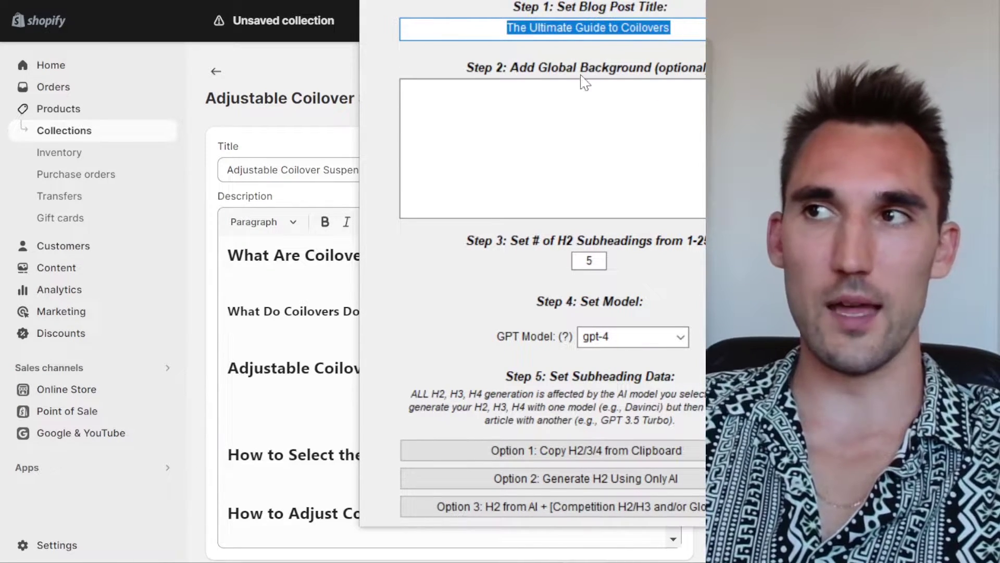
Leave the global background empty and set the number of H2 subheadings to 10
{"action": "left_click", "coordinate": [559, 144]}
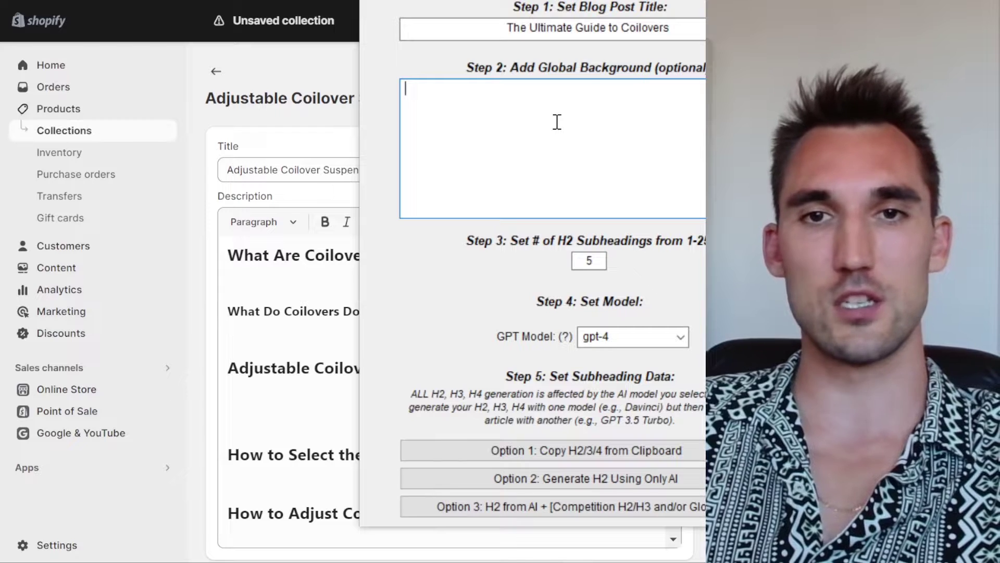
{"action": "double_click", "coordinate": [603, 259]}
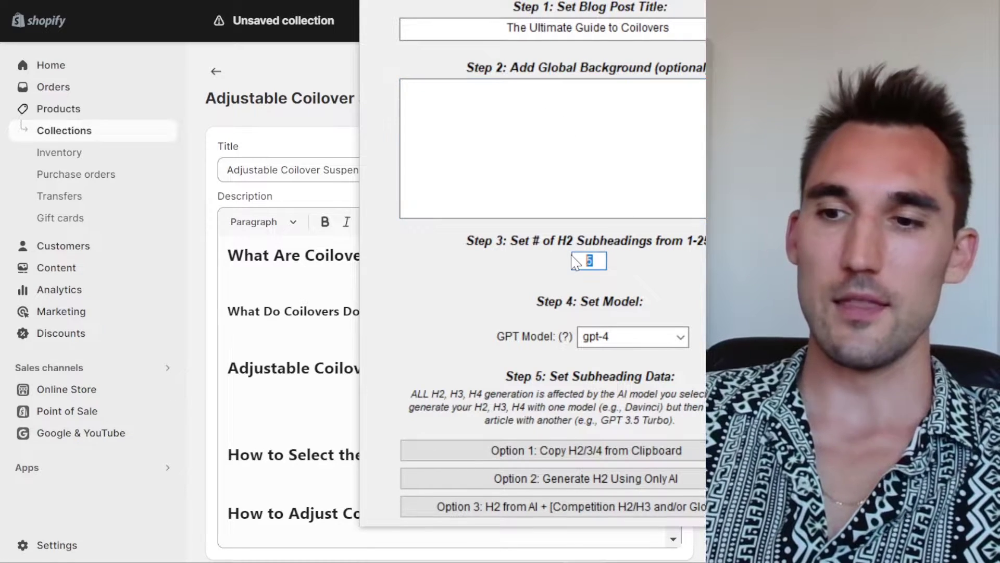
{"action": "type", "text": "10"}
Copy the heading "What Are Coilovers?" from the Shopify description into the first H2 subheading of the ZimmWriter outline
{"action": "scroll", "coordinate": [689, 293], "scroll_direction": "down", "scroll_amount": 5}
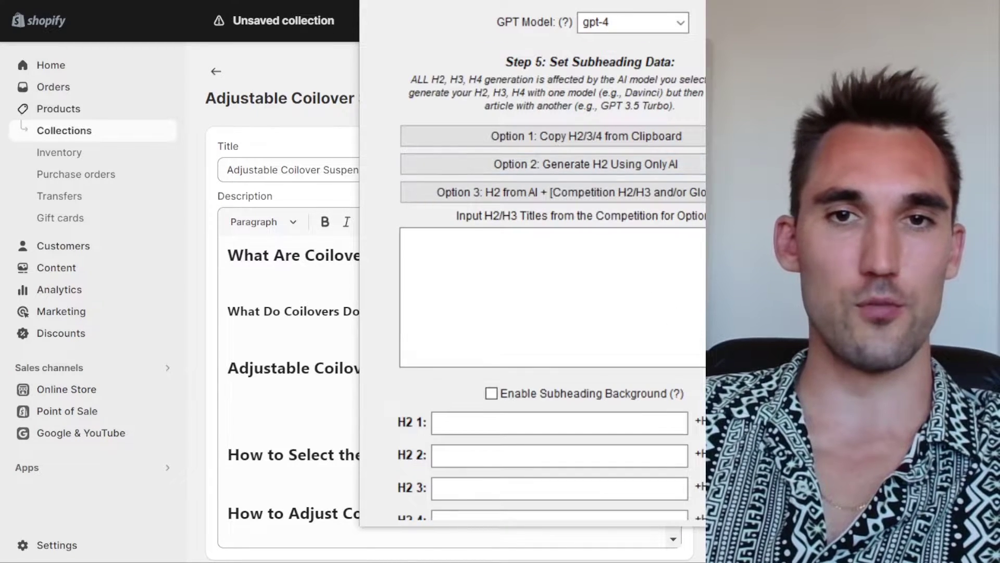
{"action": "scroll", "coordinate": [689, 294], "scroll_direction": "down", "scroll_amount": 5}
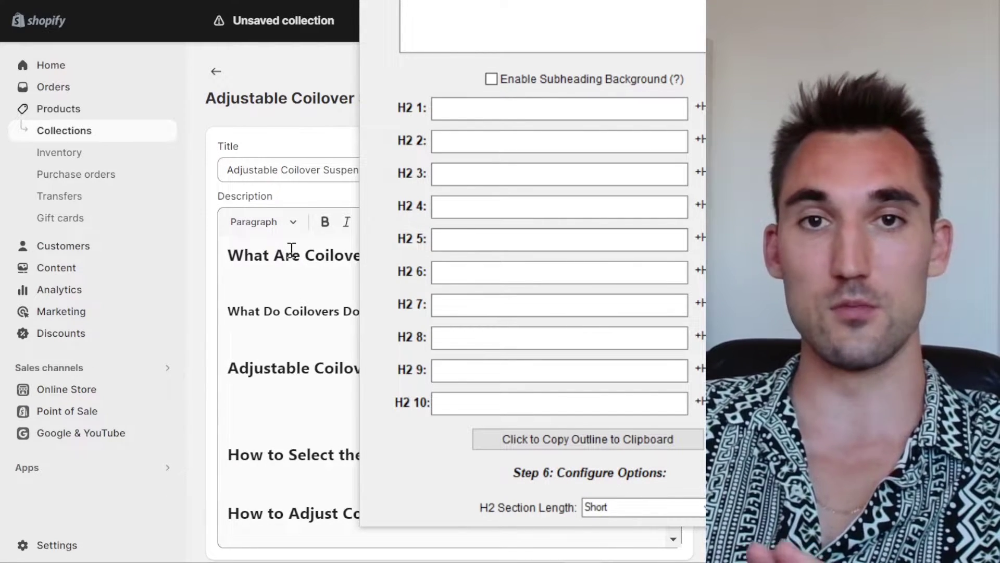
{"action": "scroll", "coordinate": [603, 284], "scroll_direction": "down", "scroll_amount": 2}
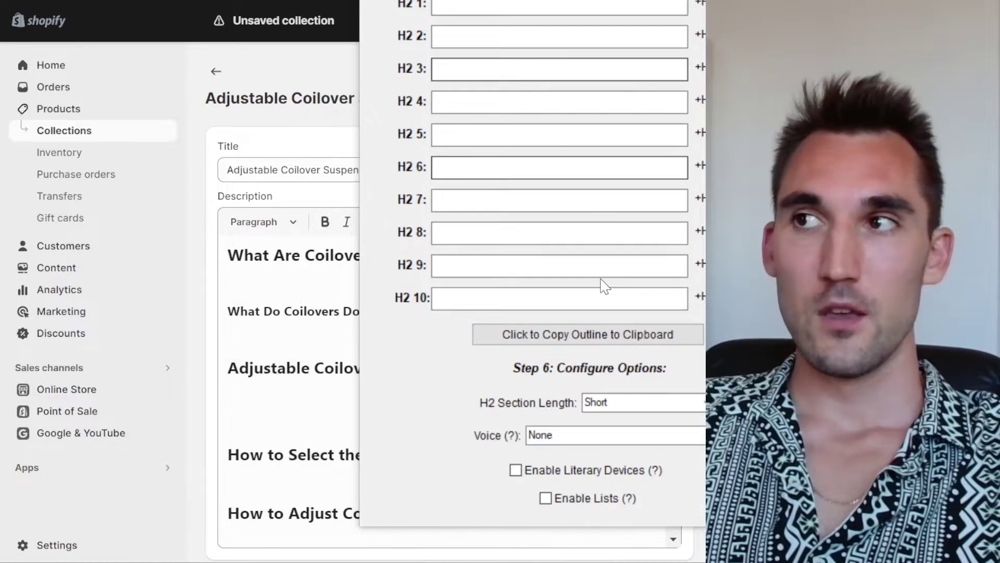
{"action": "scroll", "coordinate": [543, 361], "scroll_direction": "up", "scroll_amount": 2}
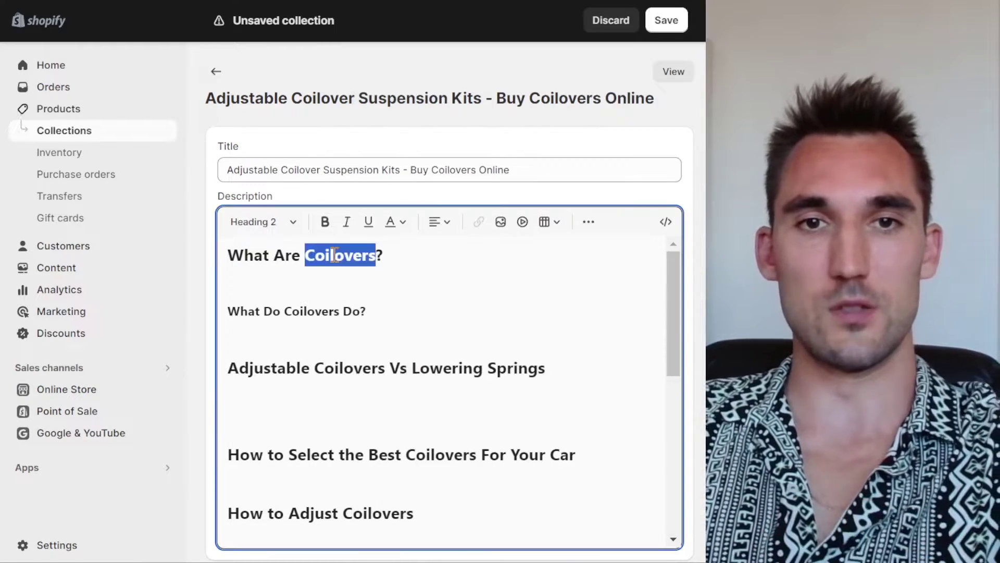
{"action": "triple_click", "coordinate": [334, 254]}
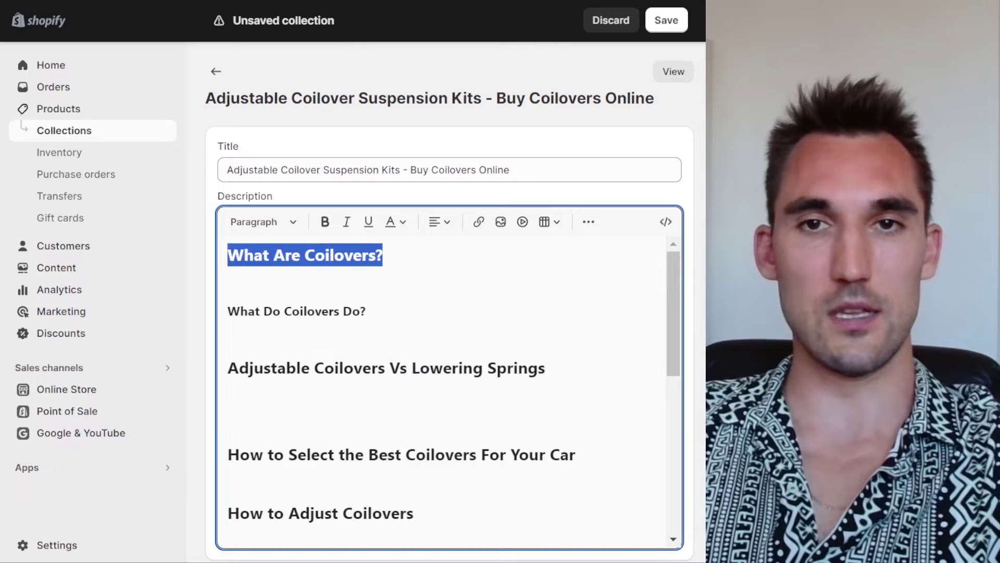
{"action": "key", "text": "ctrl+c"}
{"action": "key", "text": "alt+Tab"}
{"action": "key", "text": "ctrl+v"}
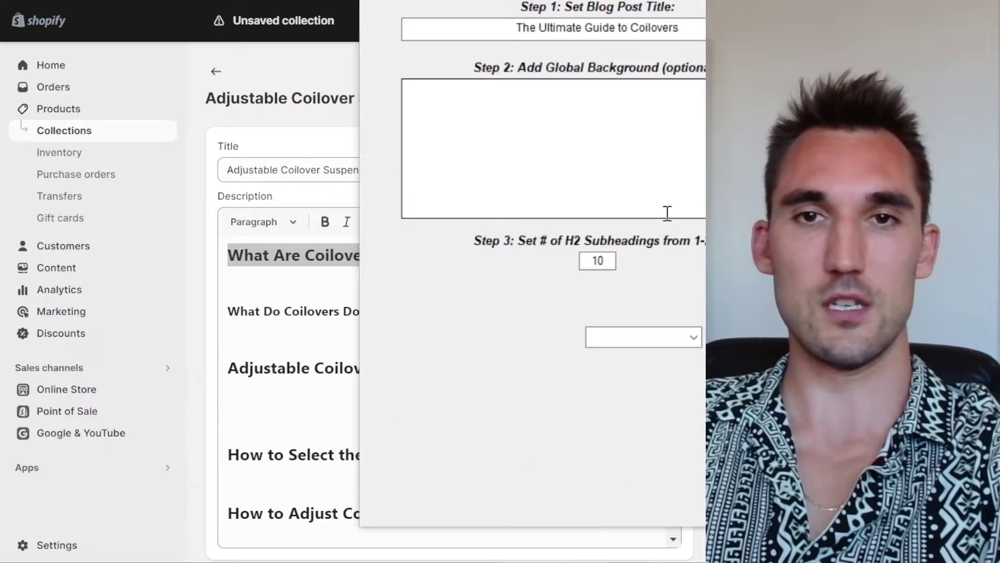
Copy the heading "How to Select the Best Coilovers For Your Car" from the Shopify description into the third H2 subheading
{"action": "key", "text": "alt+Tab"}
{"action": "triple_click", "coordinate": [319, 458]}
{"action": "key", "text": "alt+Tab"}
{"action": "left_click", "coordinate": [538, 211]}
{"action": "key", "text": "ctrl+v"}
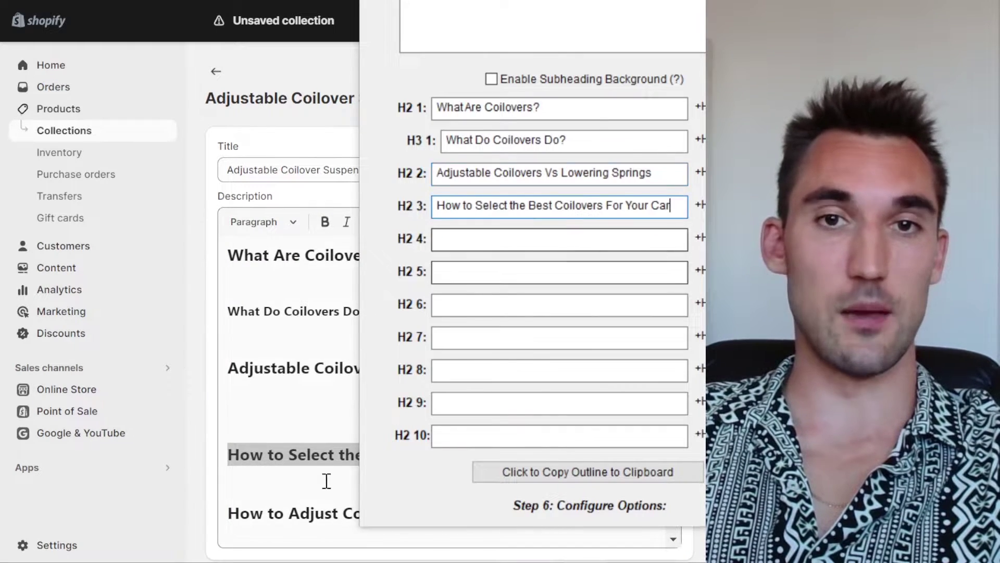
{"action": "key", "text": "alt+Tab"}
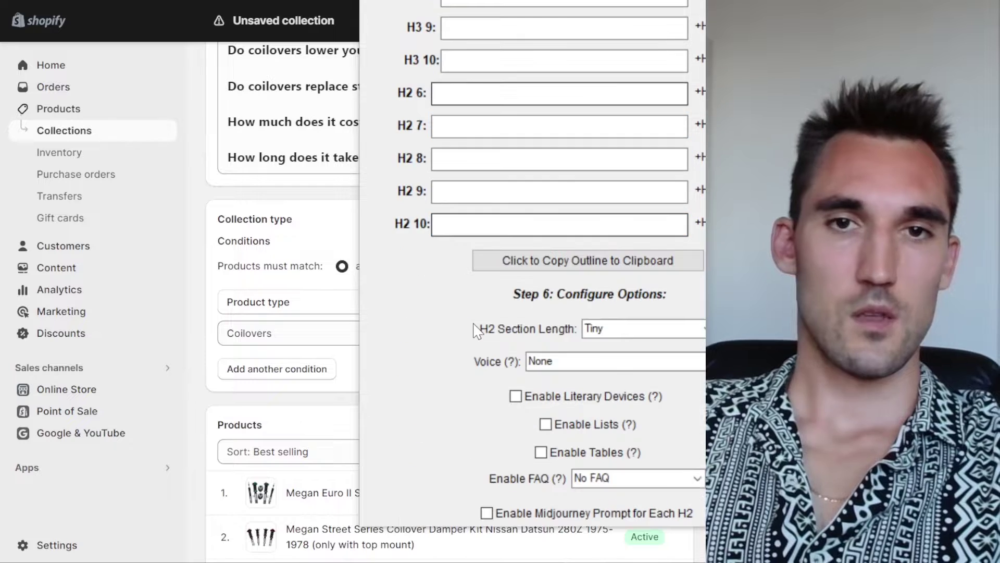
Set the article options to Medium section length, Professional voice, lists enabled and No FAQ, and generate the article
{"action": "scroll", "coordinate": [476, 330], "scroll_direction": "down", "scroll_amount": 3}
{"action": "scroll", "coordinate": [615, 223], "scroll_direction": "down", "scroll_amount": 2}
{"action": "double_click", "coordinate": [577, 256]}
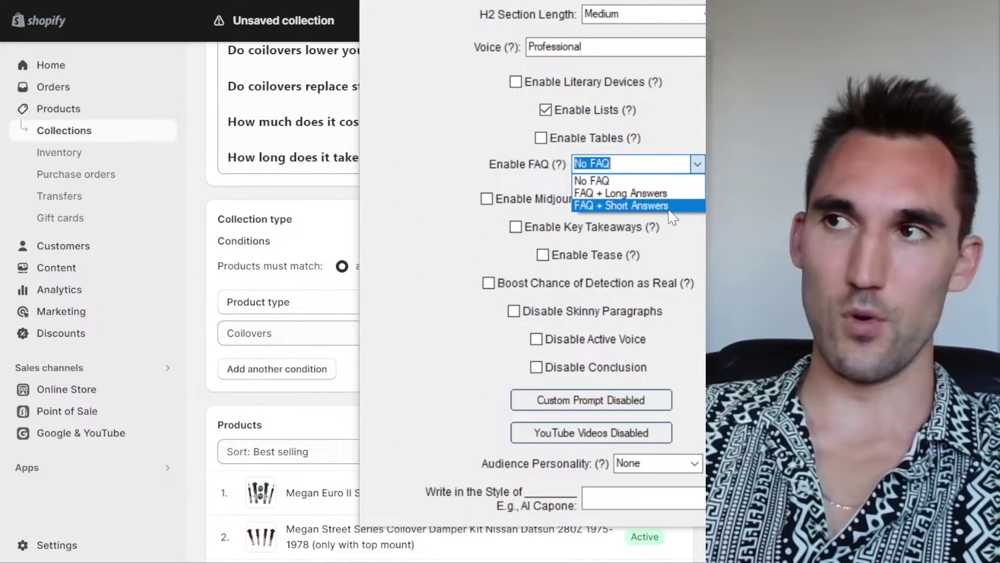
{"action": "left_click", "coordinate": [681, 262]}
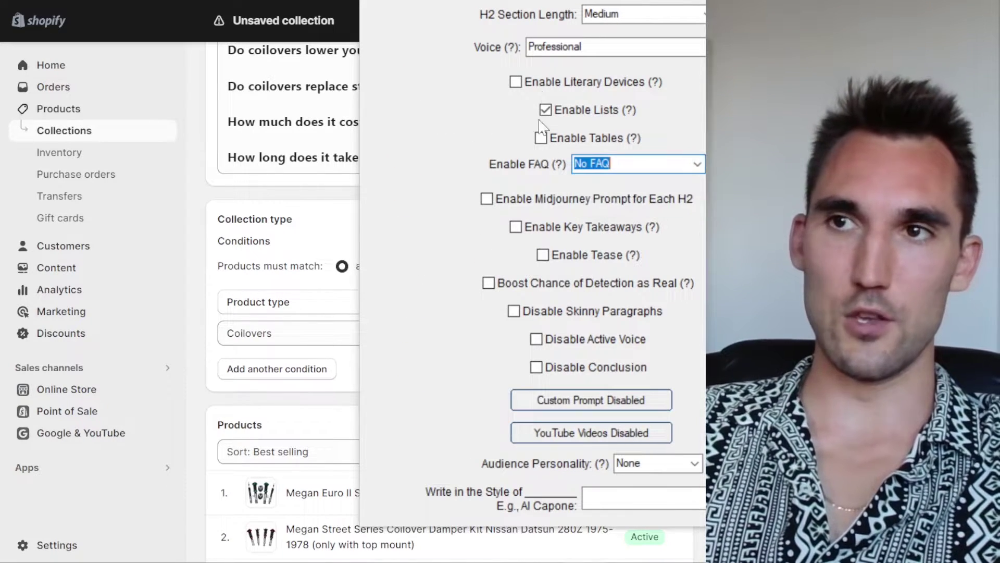
{"action": "scroll", "coordinate": [681, 263], "scroll_direction": "up", "scroll_amount": 10}
{"action": "scroll", "coordinate": [629, 302], "scroll_direction": "down", "scroll_amount": 15}
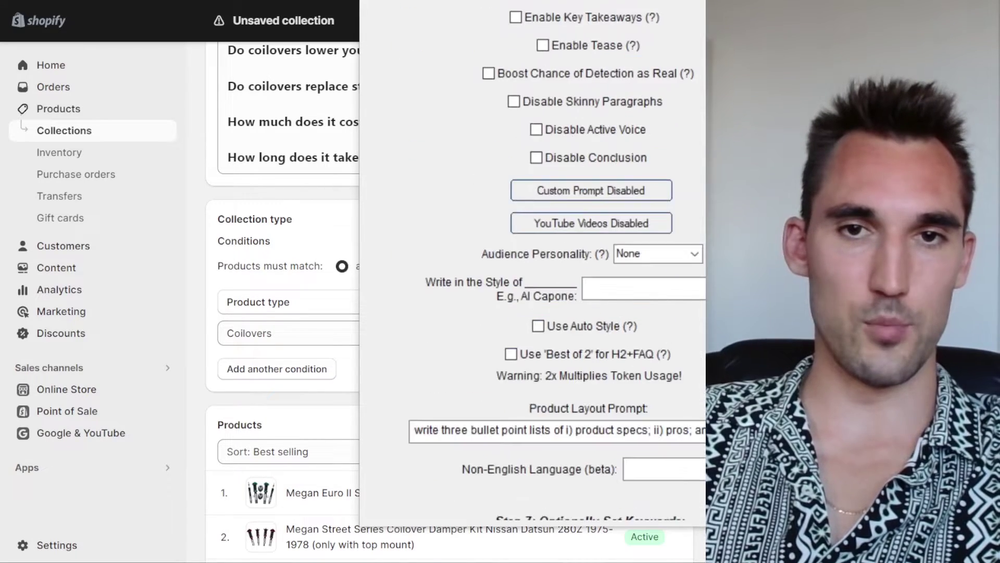
{"action": "left_click", "coordinate": [628, 295]}
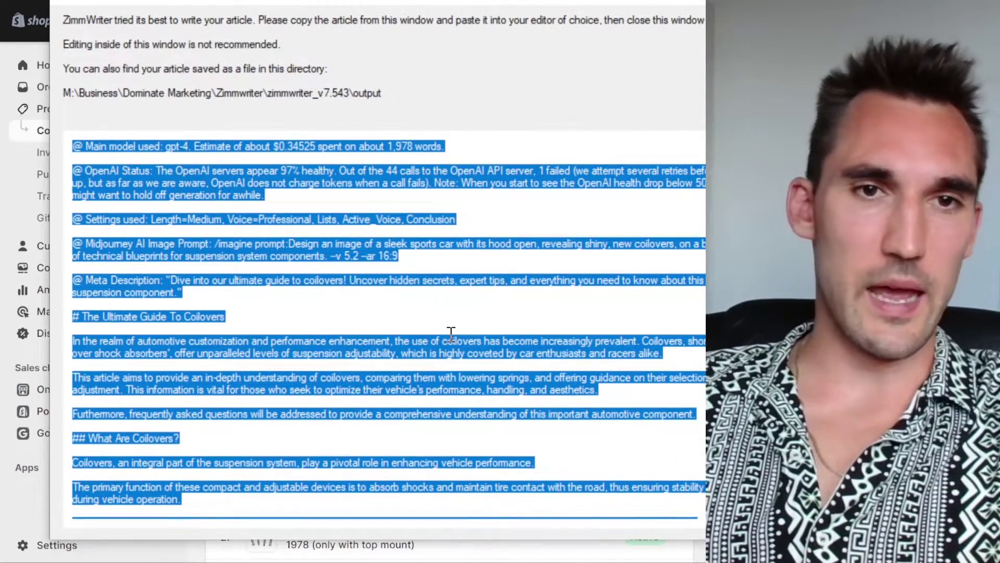
Copy the generated article from the title "The Ultimate Guide To Coilovers" through the conclusion into a new blank Word document
{"action": "left_click", "coordinate": [452, 332]}
{"action": "scroll", "coordinate": [451, 323], "scroll_direction": "down", "scroll_amount": 3}
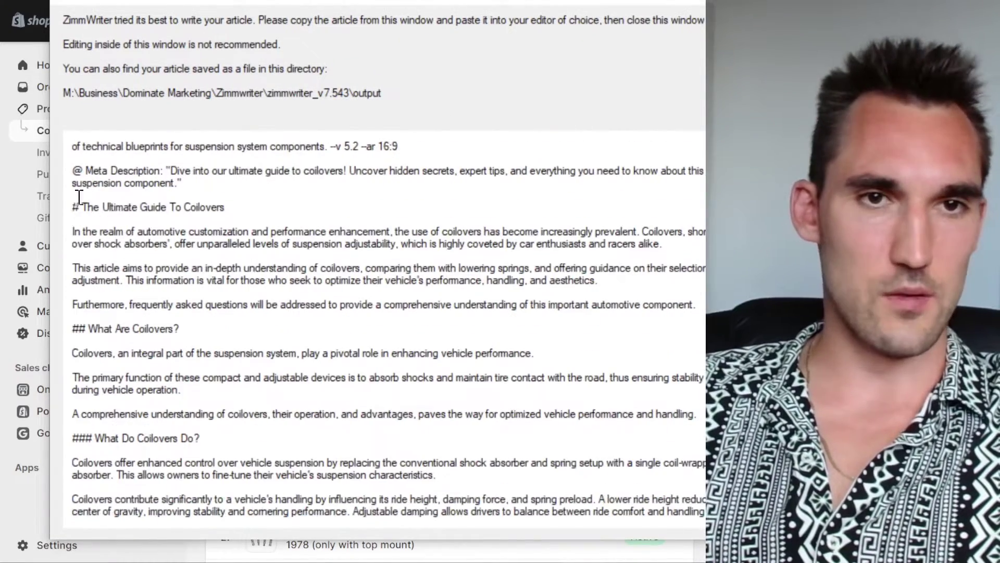
{"action": "left_click_drag", "start_coordinate": [74, 206], "coordinate": [393, 521]}
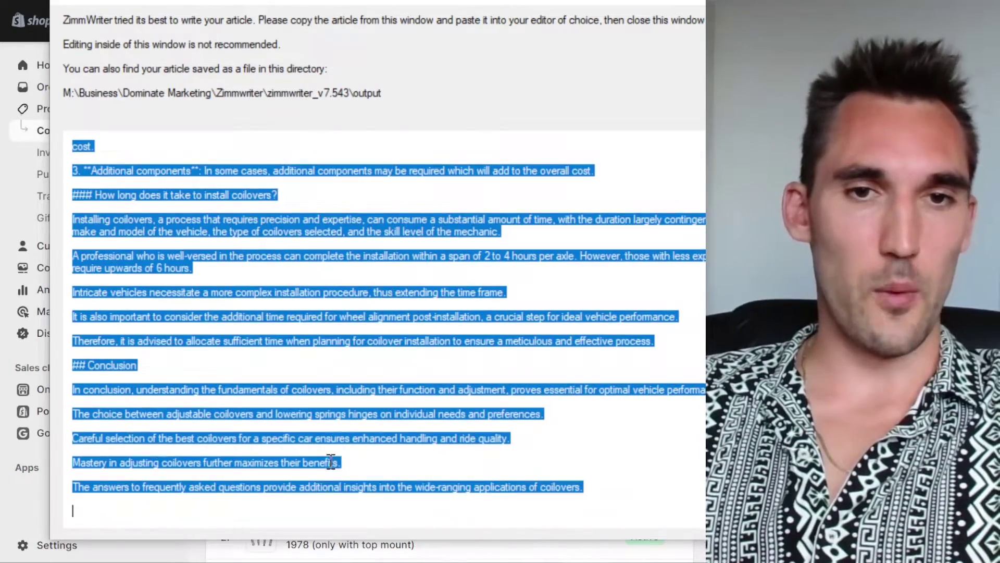
{"action": "left_click", "coordinate": [76, 521]}
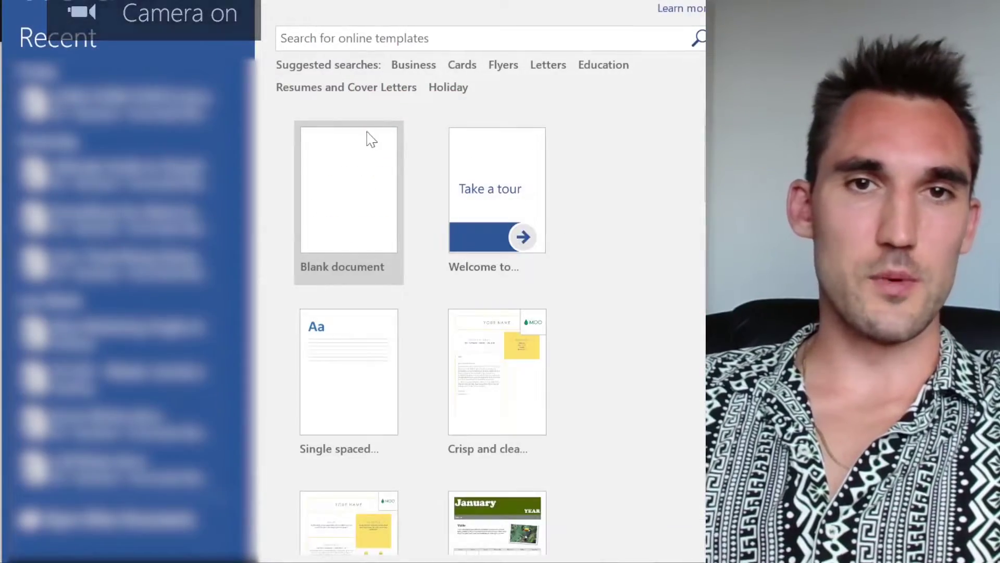
{"action": "left_click", "coordinate": [372, 140]}
{"action": "key", "text": "ctrl+v"}
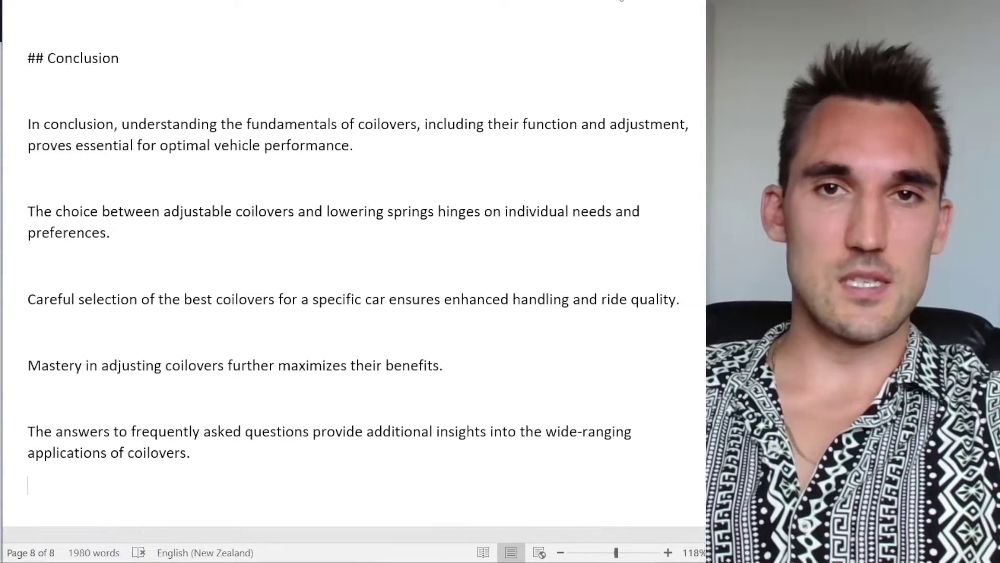
Copy the "What Are Coilovers?" paragraphs from the Word document into the Shopify collection description beneath the matching heading
{"action": "scroll", "coordinate": [379, 147], "scroll_direction": "down", "scroll_amount": 5}
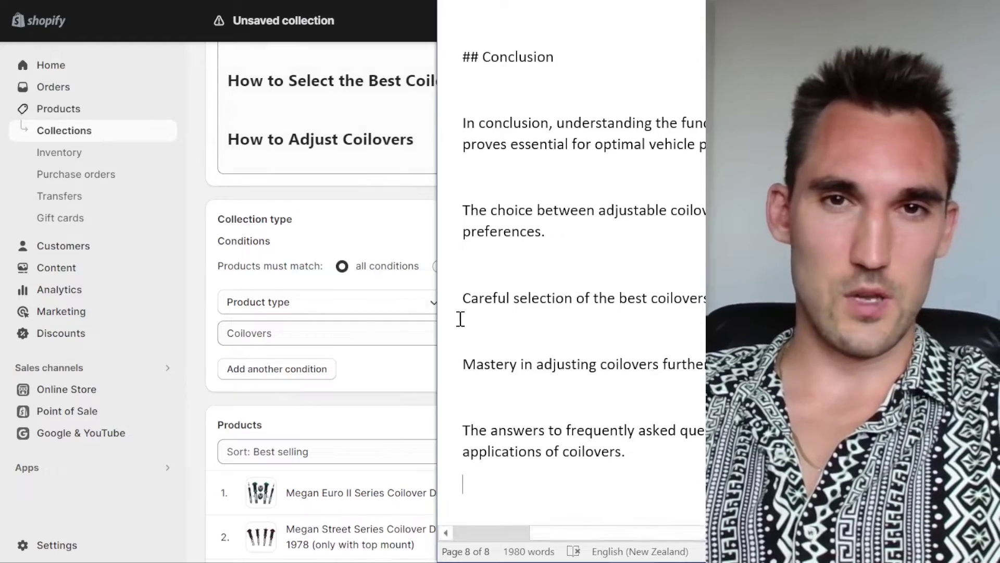
{"action": "scroll", "coordinate": [319, 160], "scroll_direction": "up", "scroll_amount": 5}
{"action": "scroll", "coordinate": [699, 239], "scroll_direction": "up", "scroll_amount": 10}
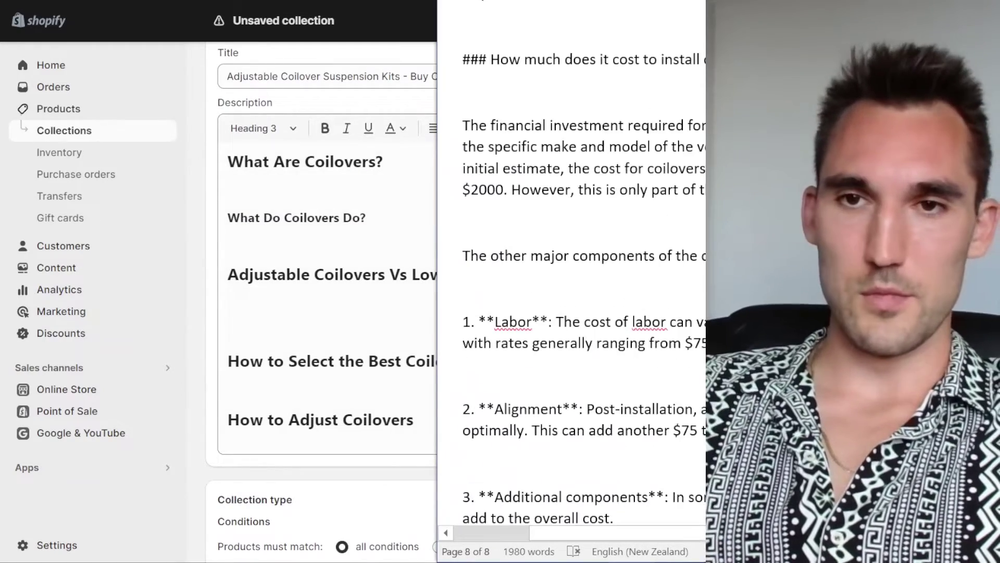
{"action": "scroll", "coordinate": [584, 271], "scroll_direction": "up", "scroll_amount": 20}
{"action": "left_click", "coordinate": [276, 188]}
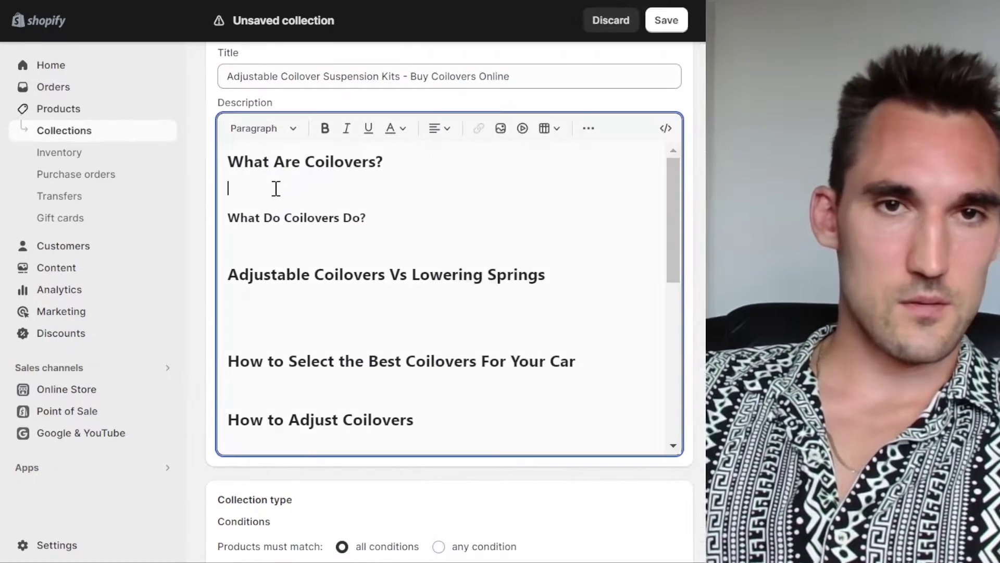
{"action": "key", "text": "ctrl+v"}
Copy the "What Do Coilovers Do?" paragraphs from Word beneath the matching heading in the description and remove the extra blank lines
{"action": "key", "text": "alt+Tab"}
{"action": "scroll", "coordinate": [501, 111], "scroll_direction": "down", "scroll_amount": 5}
{"action": "left_click_drag", "start_coordinate": [463, 49], "coordinate": [379, 272]}
{"action": "key", "text": "ctrl+c"}
{"action": "left_click", "coordinate": [286, 359]}
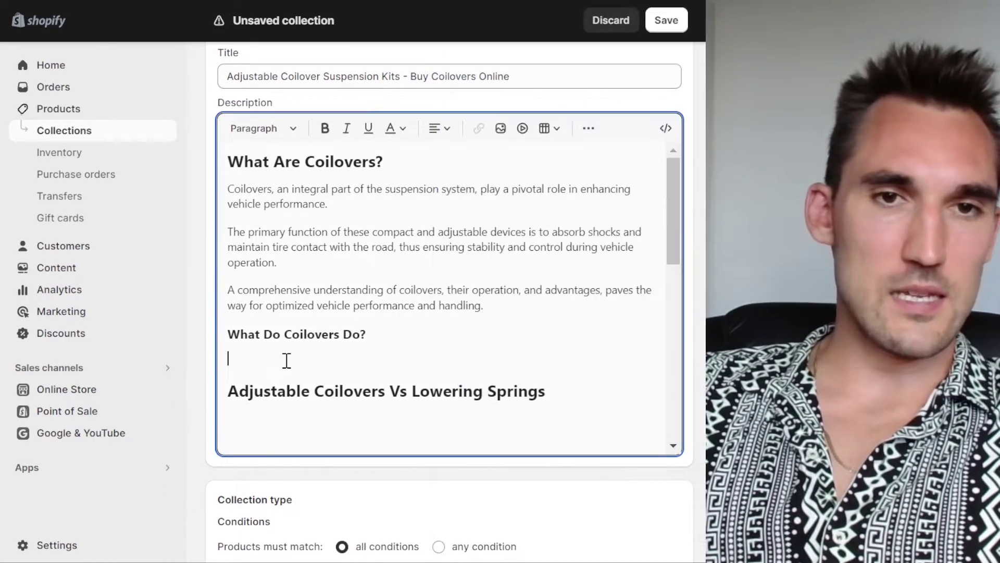
{"action": "key", "text": "ctrl+v"}
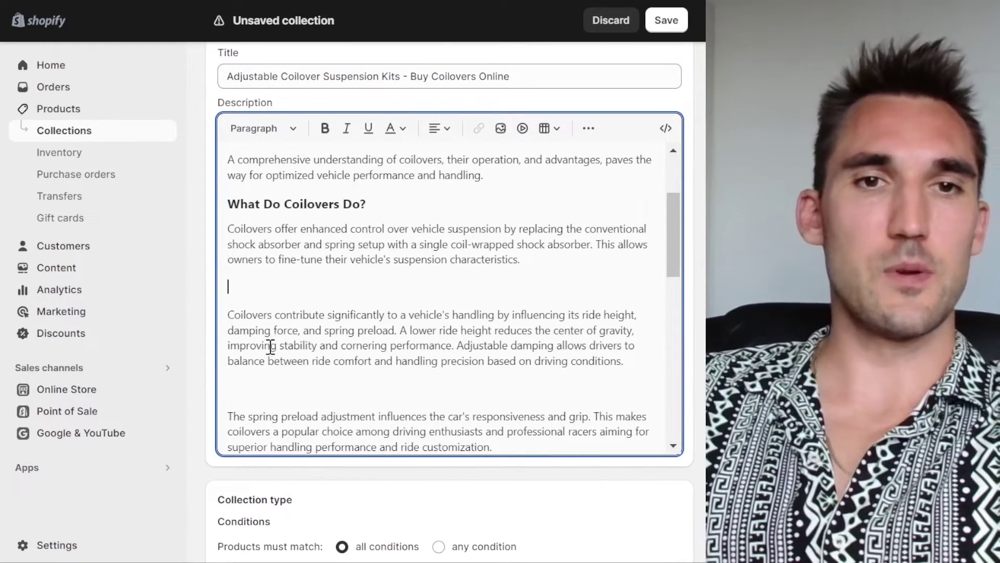
{"action": "key", "text": "BackSpace"}
{"action": "key", "text": "BackSpace"}
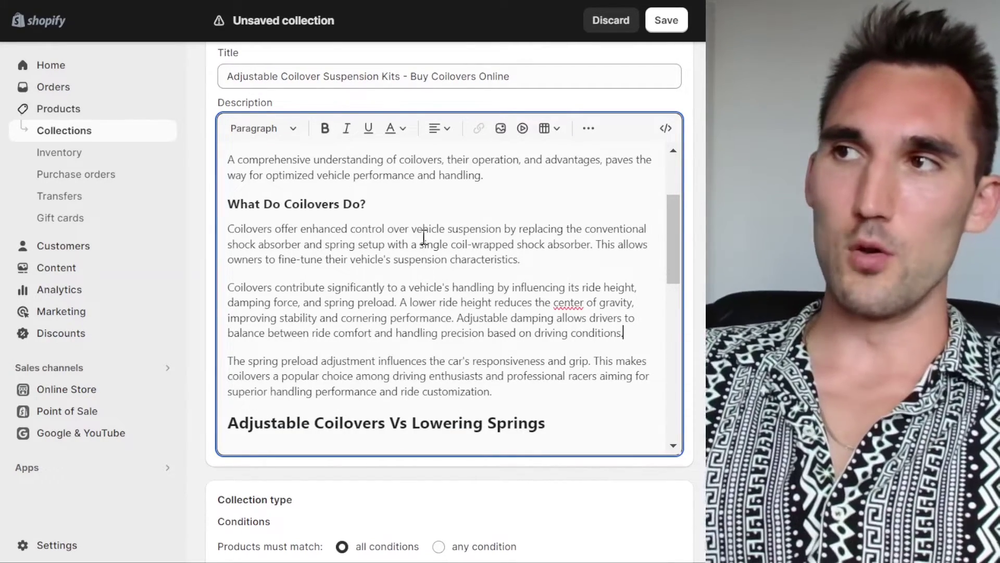
Copy the "Adjustable Coilovers Vs Lowering Springs" paragraphs from Word beneath the matching heading in the Shopify description
{"action": "scroll", "coordinate": [490, 343], "scroll_direction": "down", "scroll_amount": 5}
{"action": "scroll", "coordinate": [503, 276], "scroll_direction": "up", "scroll_amount": 2}
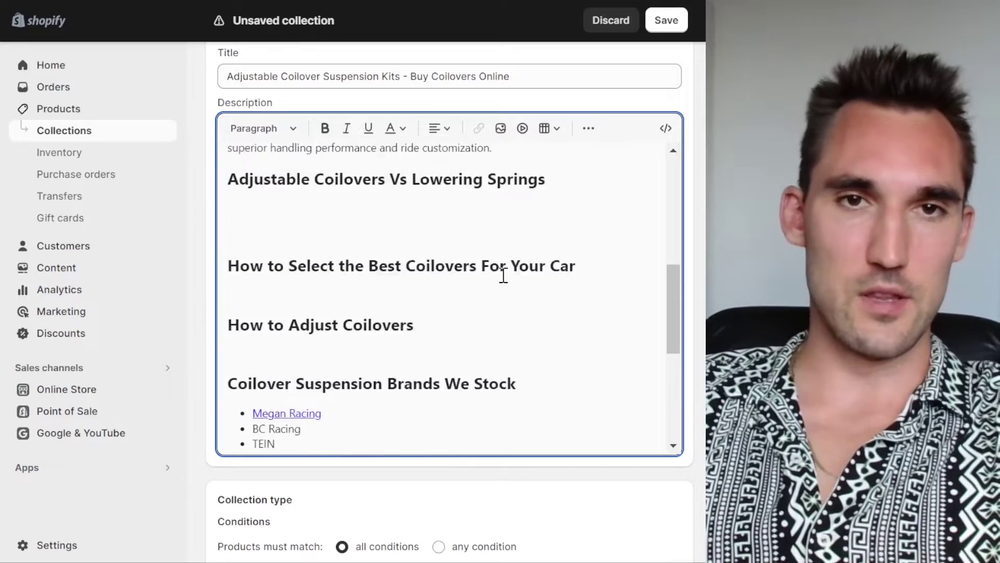
{"action": "key", "text": "alt+Tab"}
{"action": "scroll", "coordinate": [580, 174], "scroll_direction": "down", "scroll_amount": 5}
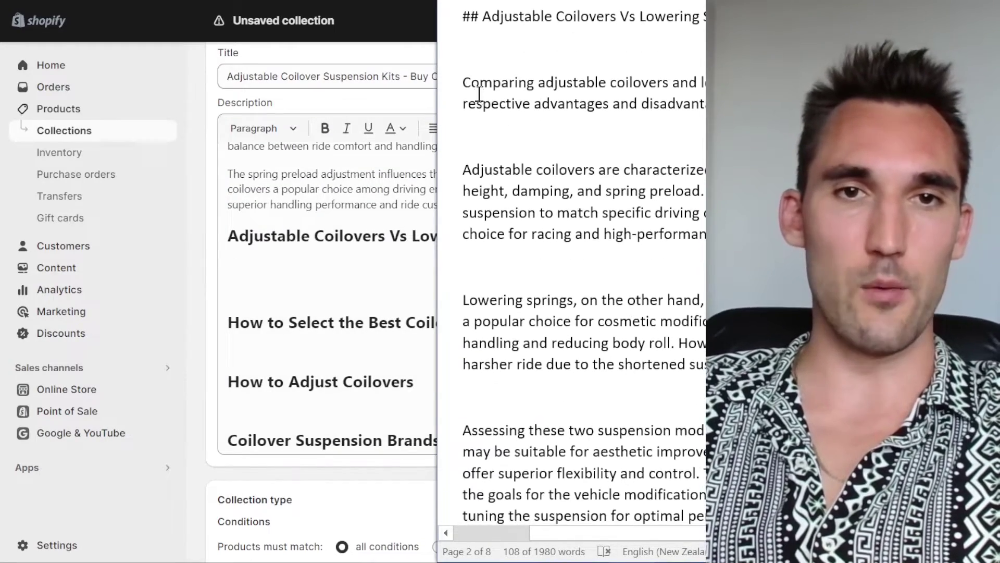
{"action": "left_click_drag", "start_coordinate": [465, 83], "coordinate": [599, 224]}
{"action": "left_click", "coordinate": [218, 313]}
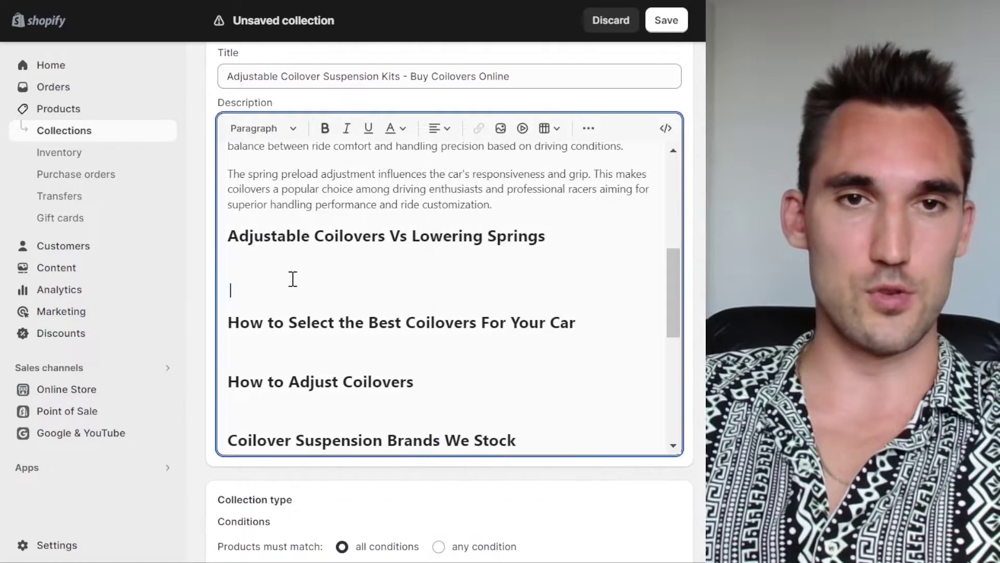
{"action": "key", "text": "ctrl+v"}
Remove the extra blank lines between the "Adjustable Coilovers Vs Lowering Springs" paragraphs and save the collection
{"action": "left_click", "coordinate": [271, 336]}
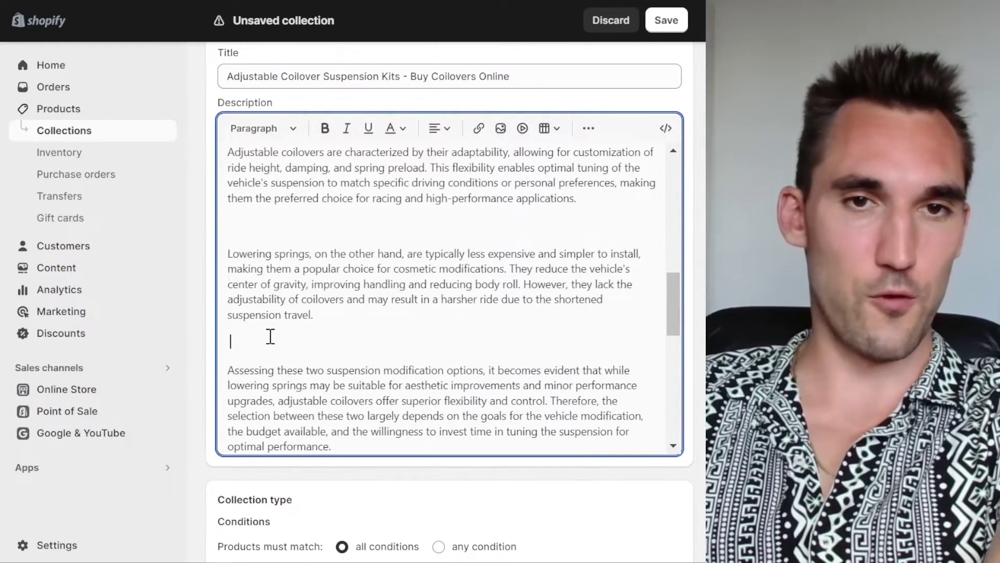
{"action": "left_click", "coordinate": [245, 224]}
{"action": "key", "text": "BackSpace"}
{"action": "scroll", "coordinate": [603, 381], "scroll_direction": "up", "scroll_amount": 4}
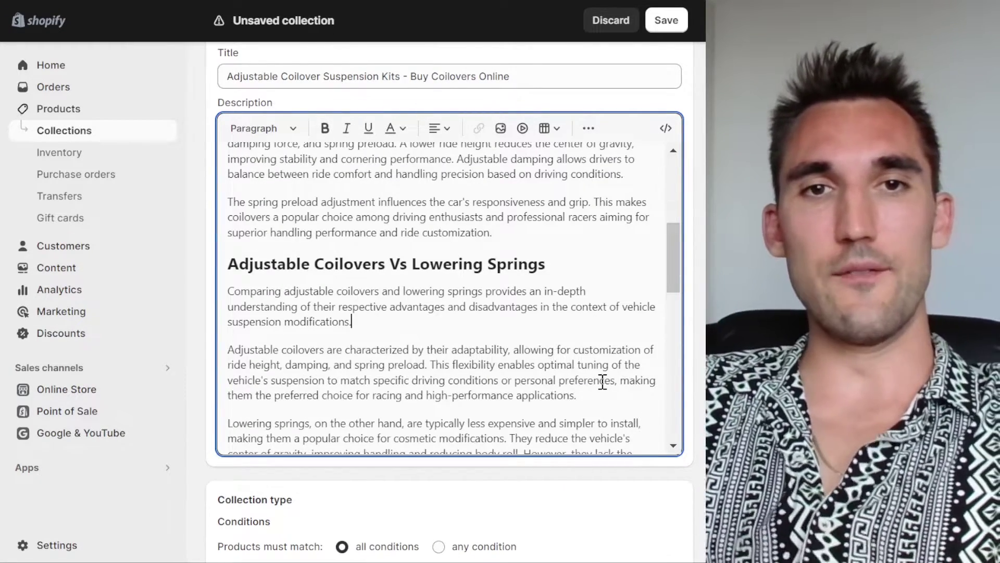
{"action": "scroll", "coordinate": [488, 380], "scroll_direction": "down", "scroll_amount": 5}
{"action": "left_click", "coordinate": [665, 21]}
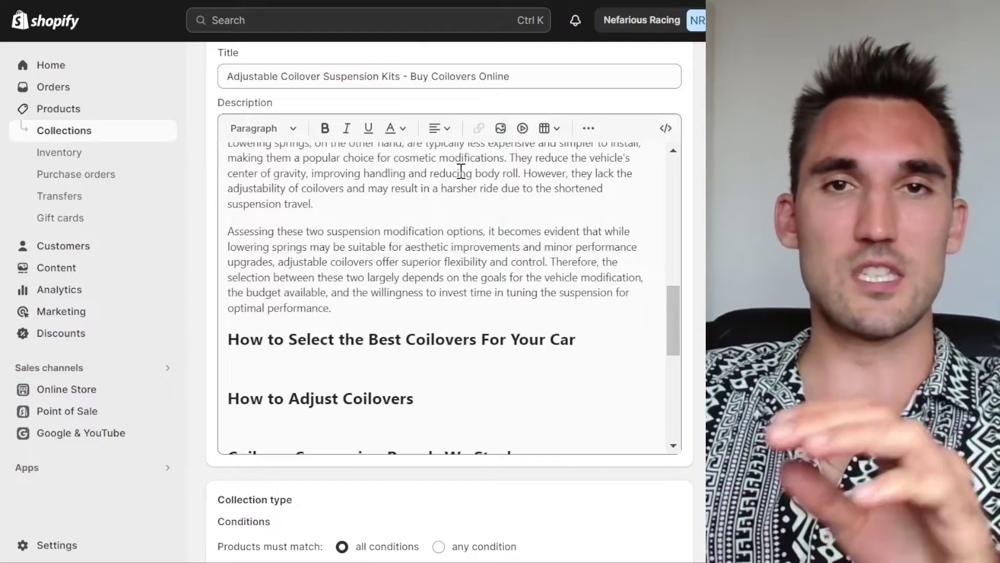
Switch to Semrush, search the Keyword Magic Tool for "mens sunglasses", and open the Keyword Overview for that keyword
{"action": "scroll", "coordinate": [509, 297], "scroll_direction": "down", "scroll_amount": 3}
{"action": "scroll", "coordinate": [512, 297], "scroll_direction": "up", "scroll_amount": 15}
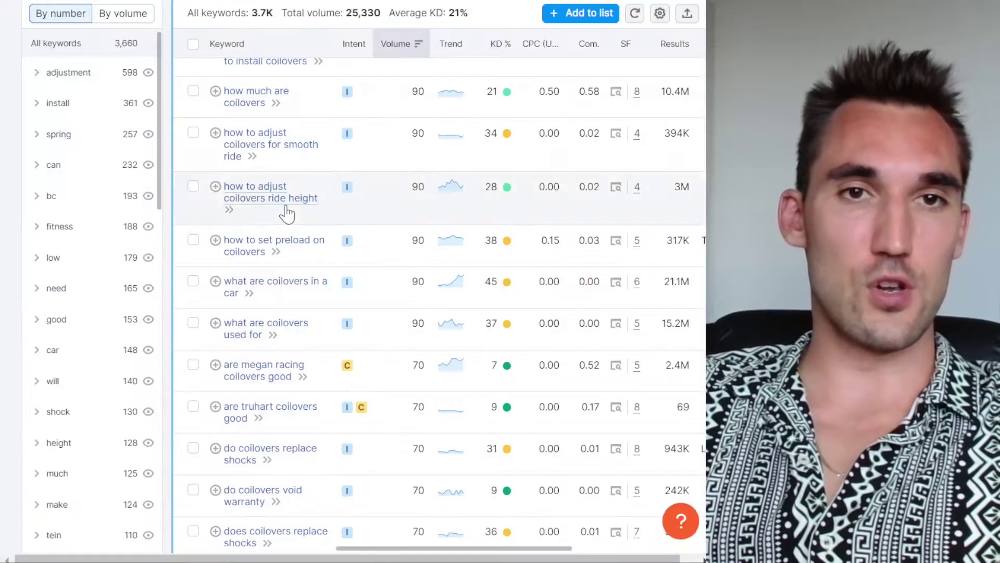
{"action": "scroll", "coordinate": [286, 214], "scroll_direction": "up", "scroll_amount": 15}
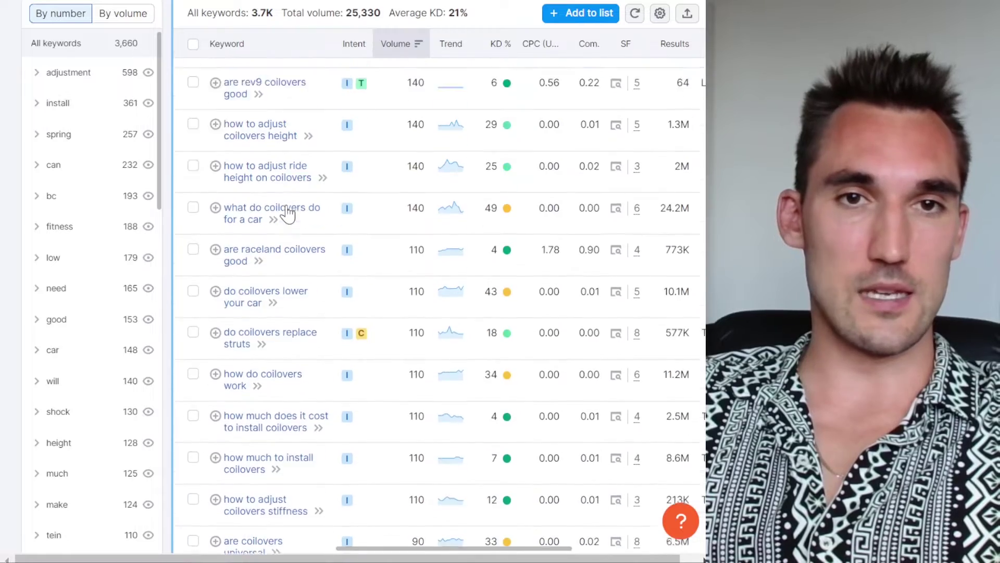
{"action": "double_click", "coordinate": [107, 43]}
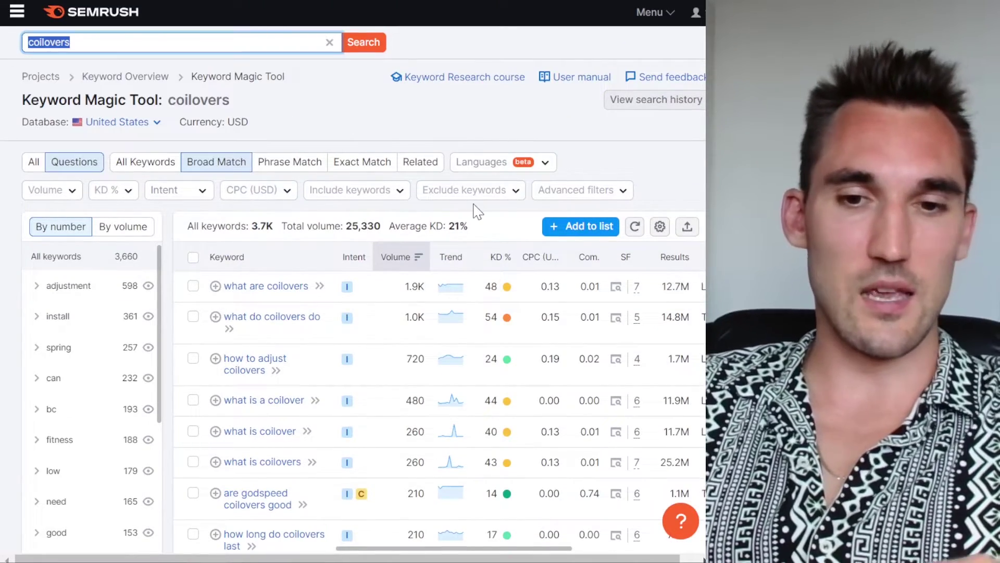
{"action": "type", "text": "mens sun"}
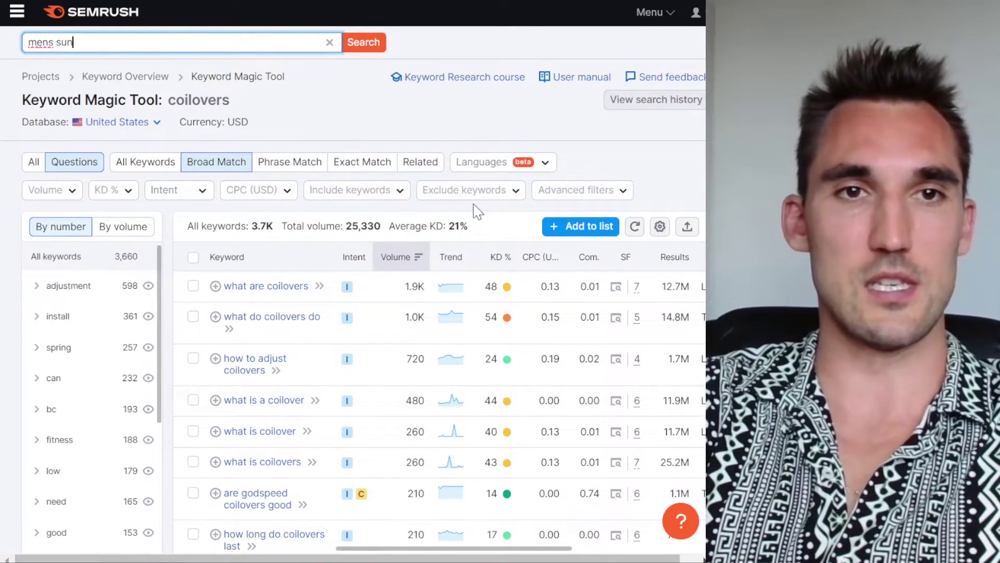
{"action": "type", "text": "glasses"}
{"action": "key", "text": "Return"}
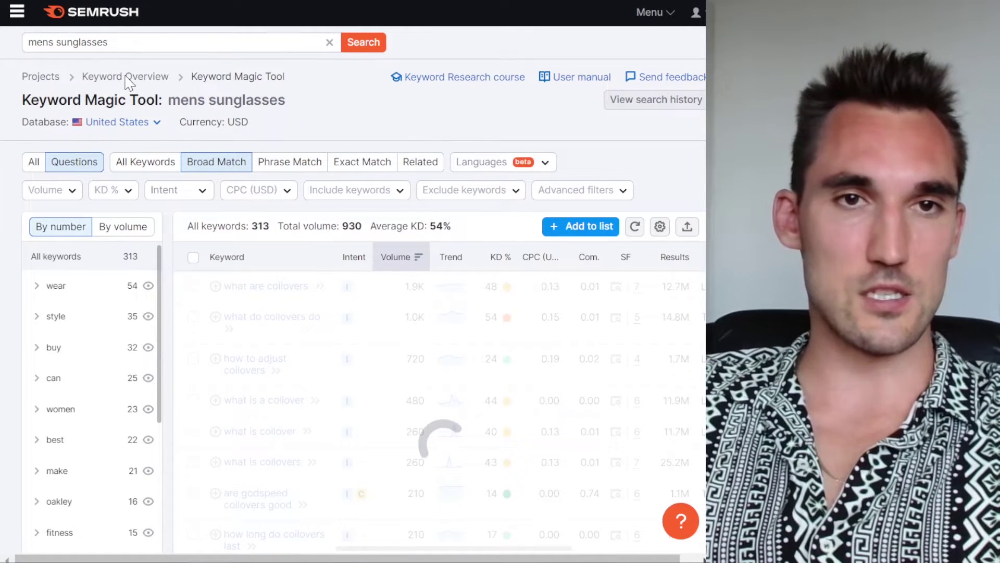
{"action": "left_click", "coordinate": [138, 78]}
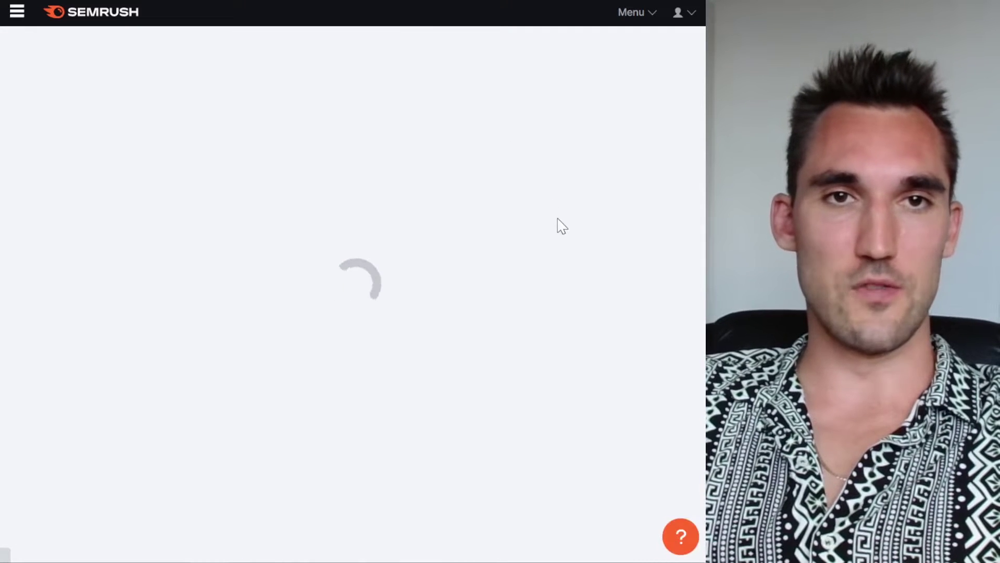
Examine the search volume, keyword difficulty, keyword ideas and ranking pages for "mens sunglasses"
{"action": "scroll", "coordinate": [578, 243], "scroll_direction": "down", "scroll_amount": 2}
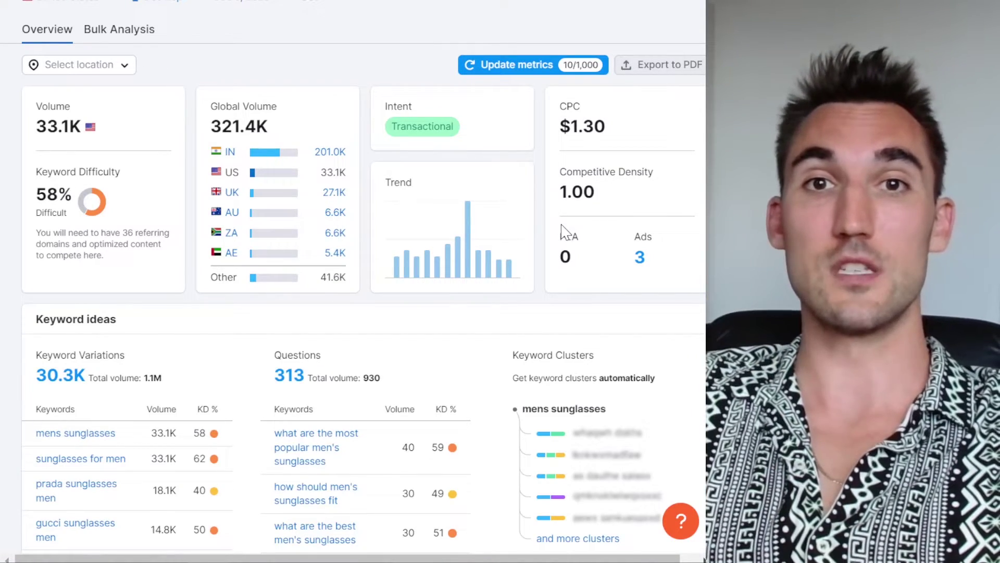
{"action": "scroll", "coordinate": [383, 302], "scroll_direction": "down", "scroll_amount": 3}
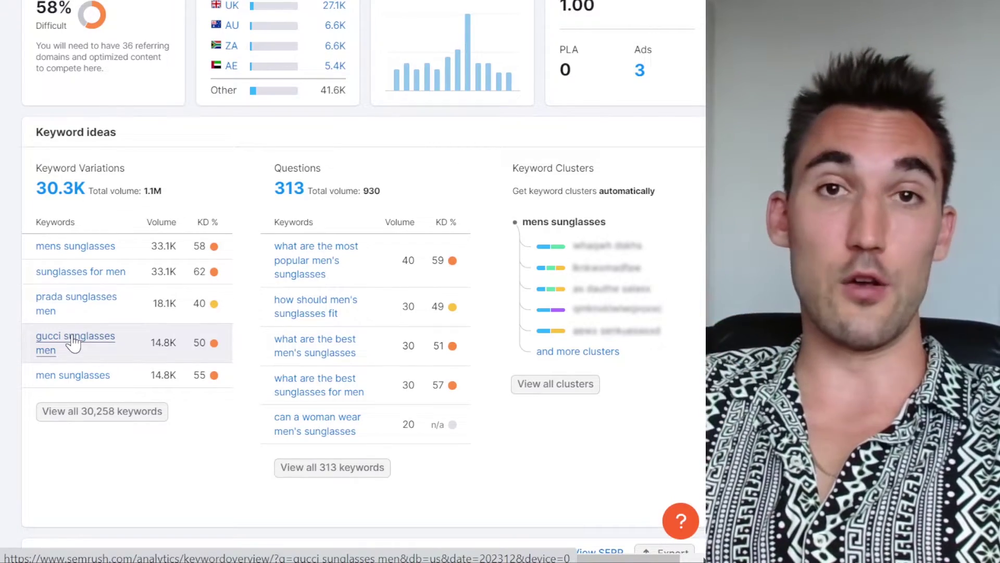
{"action": "scroll", "coordinate": [234, 254], "scroll_direction": "down", "scroll_amount": 10}
{"action": "scroll", "coordinate": [264, 207], "scroll_direction": "up", "scroll_amount": 2}
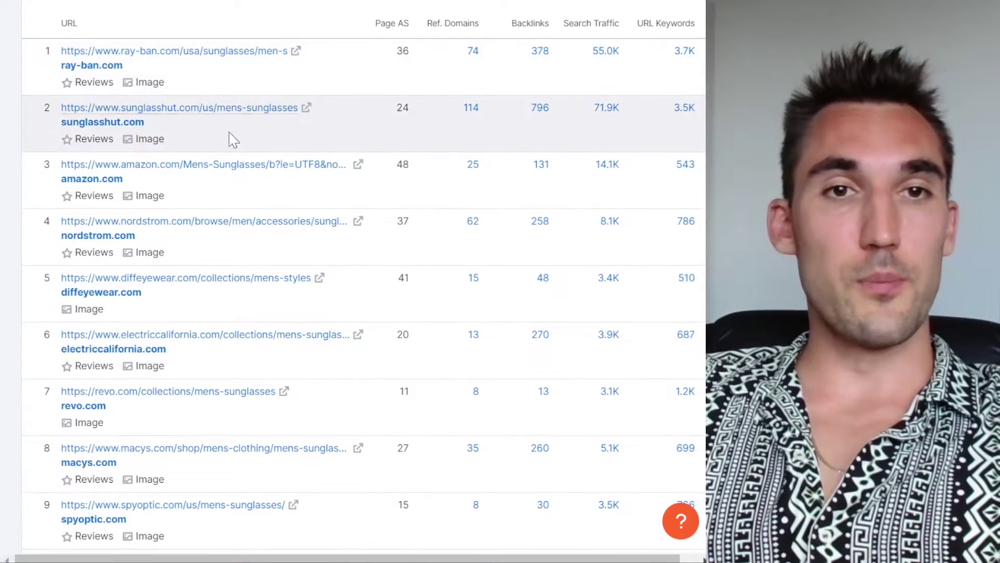
{"action": "scroll", "coordinate": [232, 138], "scroll_direction": "down", "scroll_amount": 3}
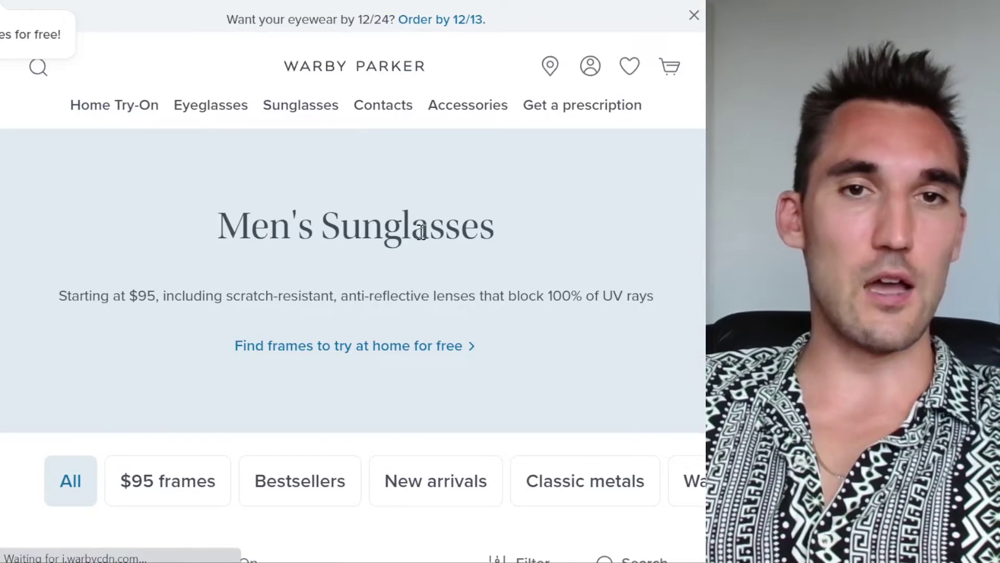
Examine the men's sunglasses collection pages of Warby Parker and SPY+ for on-page content, dismissing the discount pop-up
{"action": "scroll", "coordinate": [434, 223], "scroll_direction": "down", "scroll_amount": 7}
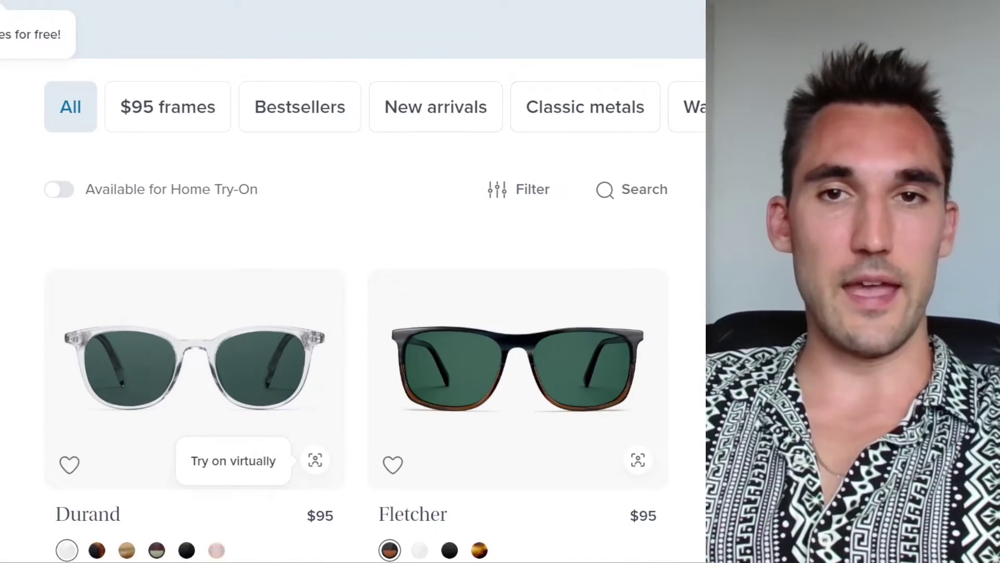
{"action": "scroll", "coordinate": [354, 281], "scroll_direction": "down", "scroll_amount": 15}
{"action": "scroll", "coordinate": [354, 281], "scroll_direction": "down", "scroll_amount": 10}
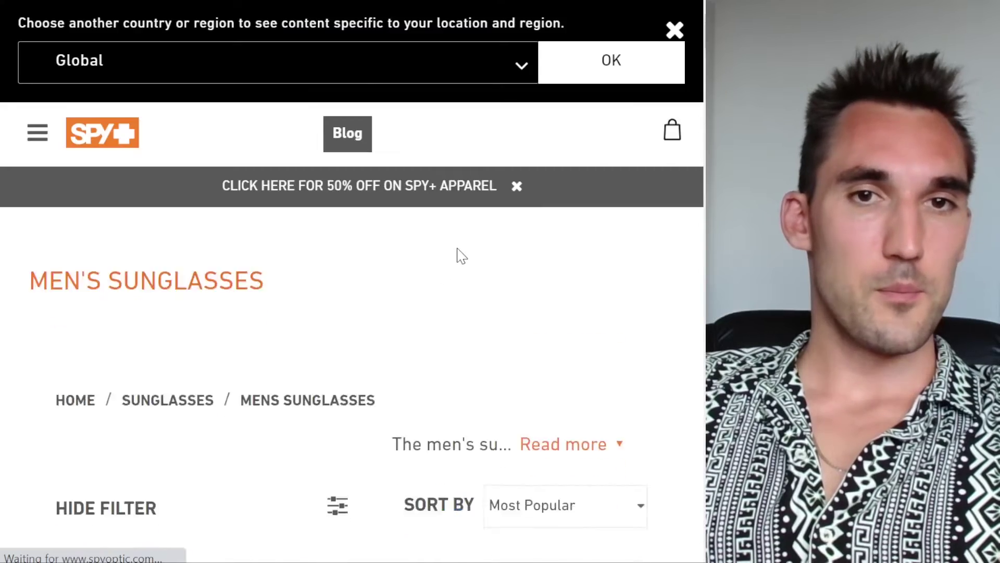
{"action": "scroll", "coordinate": [461, 255], "scroll_direction": "down", "scroll_amount": 20}
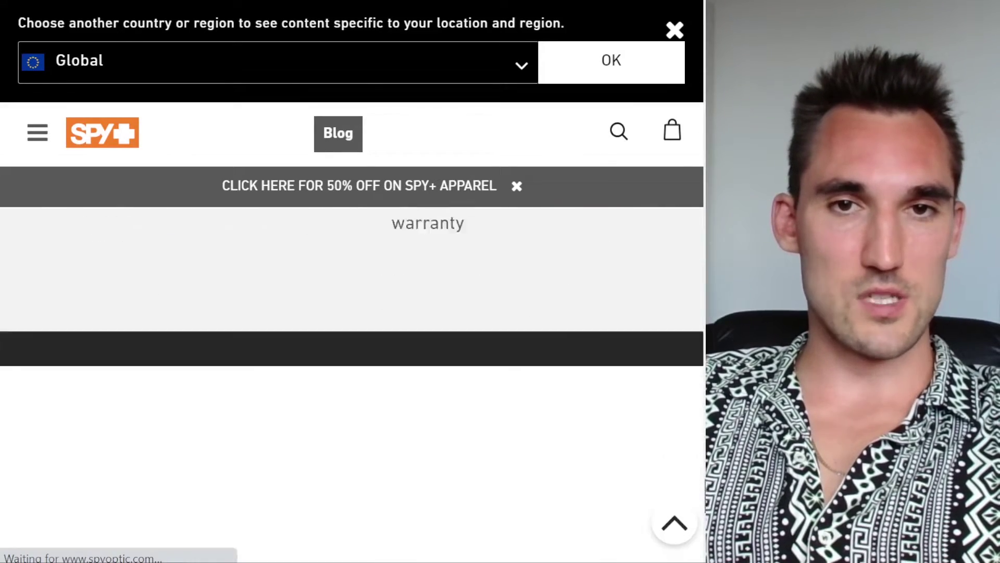
{"action": "scroll", "coordinate": [683, 168], "scroll_direction": "up", "scroll_amount": 15}
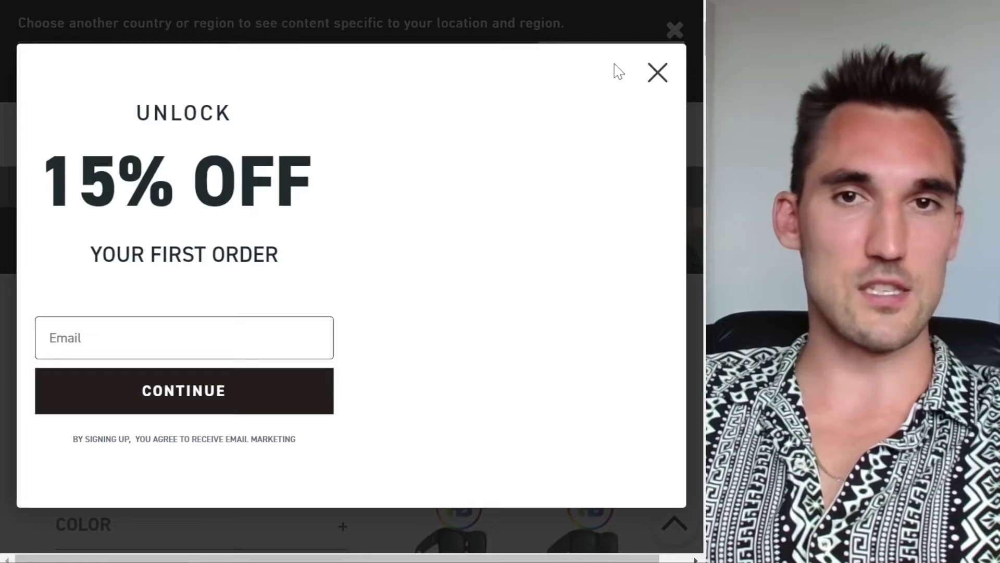
{"action": "left_click", "coordinate": [657, 71]}
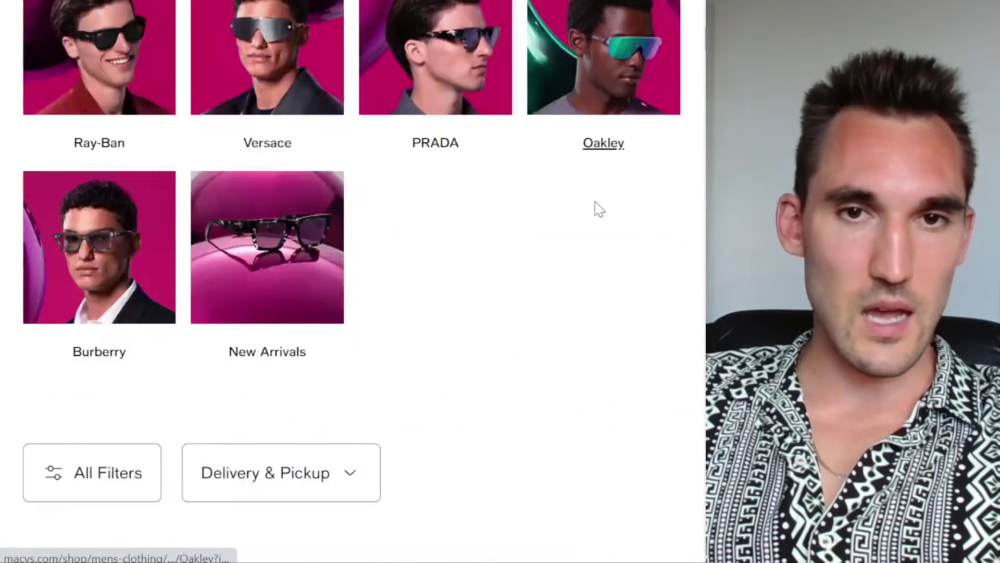
Look through Macy's men's sunglasses collection page for written content and highlight the full description after the product listings
{"action": "scroll", "coordinate": [572, 281], "scroll_direction": "down", "scroll_amount": 10}
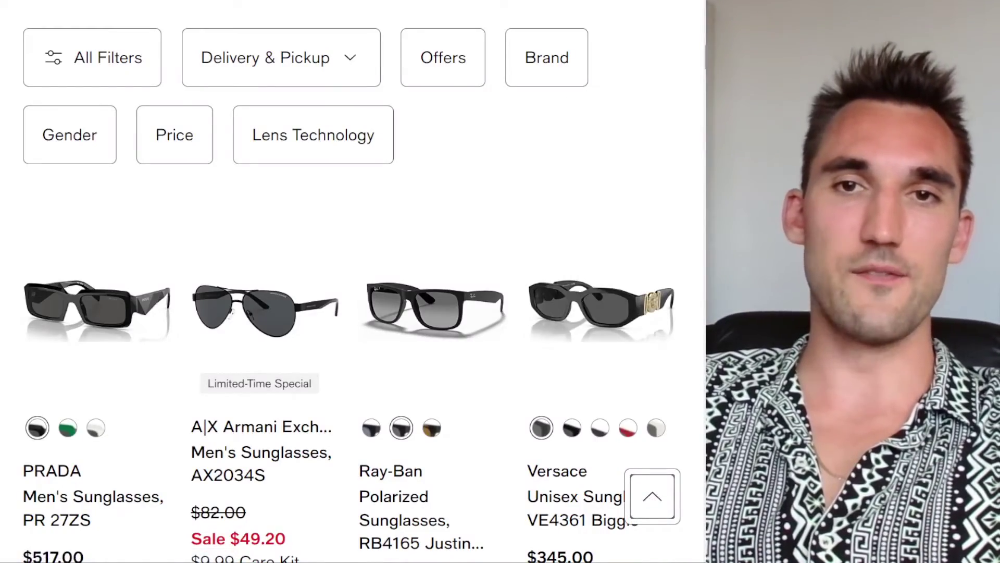
{"action": "scroll", "coordinate": [353, 281], "scroll_direction": "down", "scroll_amount": 15}
{"action": "scroll", "coordinate": [352, 281], "scroll_direction": "up", "scroll_amount": 5}
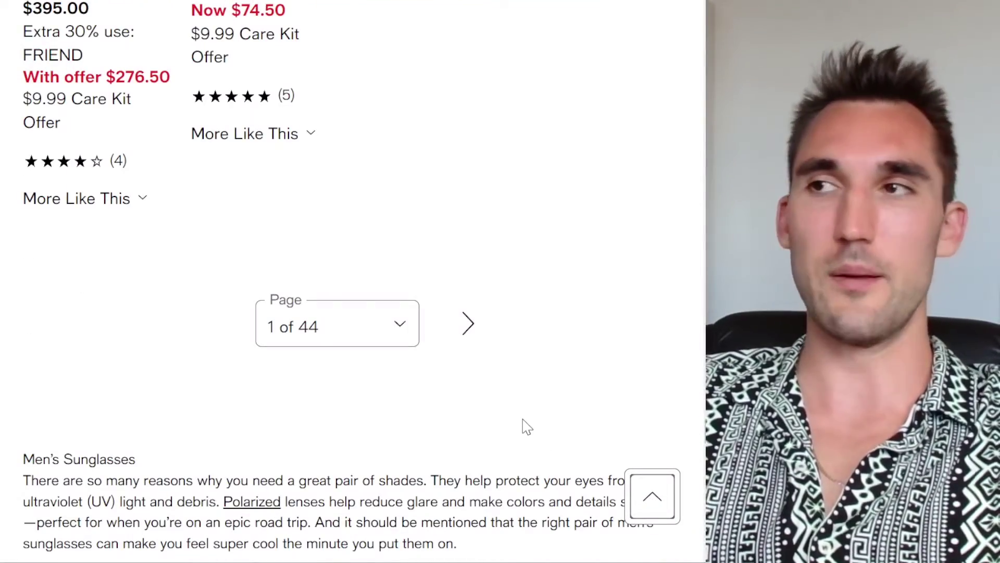
{"action": "scroll", "coordinate": [380, 302], "scroll_direction": "down", "scroll_amount": 7}
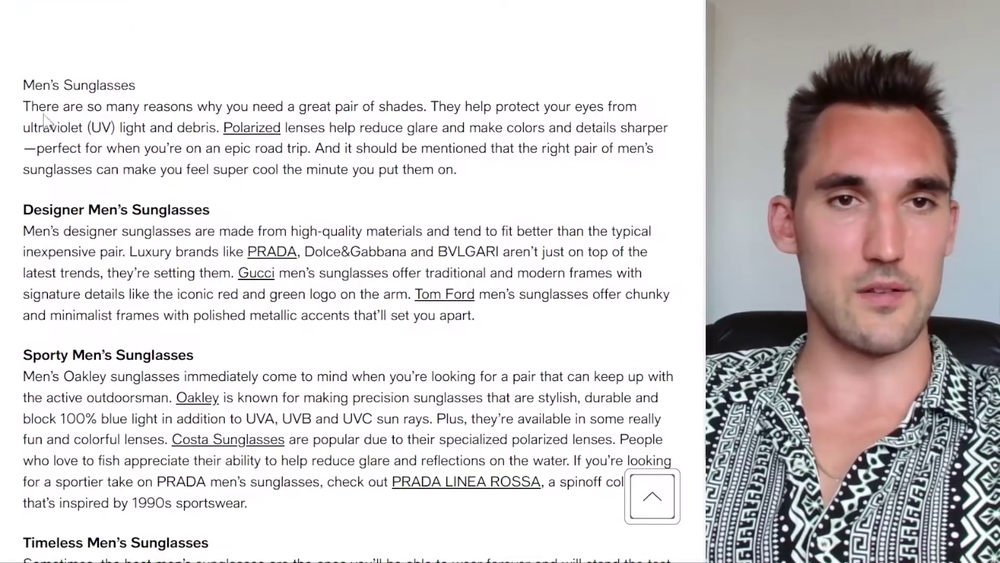
{"action": "left_click_drag", "start_coordinate": [31, 78], "coordinate": [496, 487]}
{"action": "scroll", "coordinate": [406, 386], "scroll_direction": "down", "scroll_amount": 4}
{"action": "scroll", "coordinate": [431, 405], "scroll_direction": "down", "scroll_amount": 2}
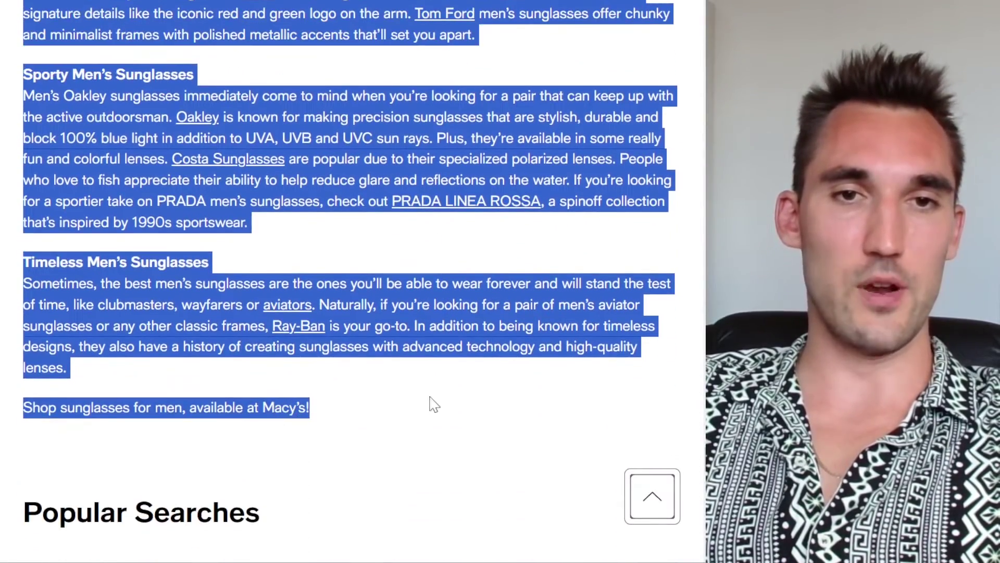
{"action": "left_click", "coordinate": [400, 444]}
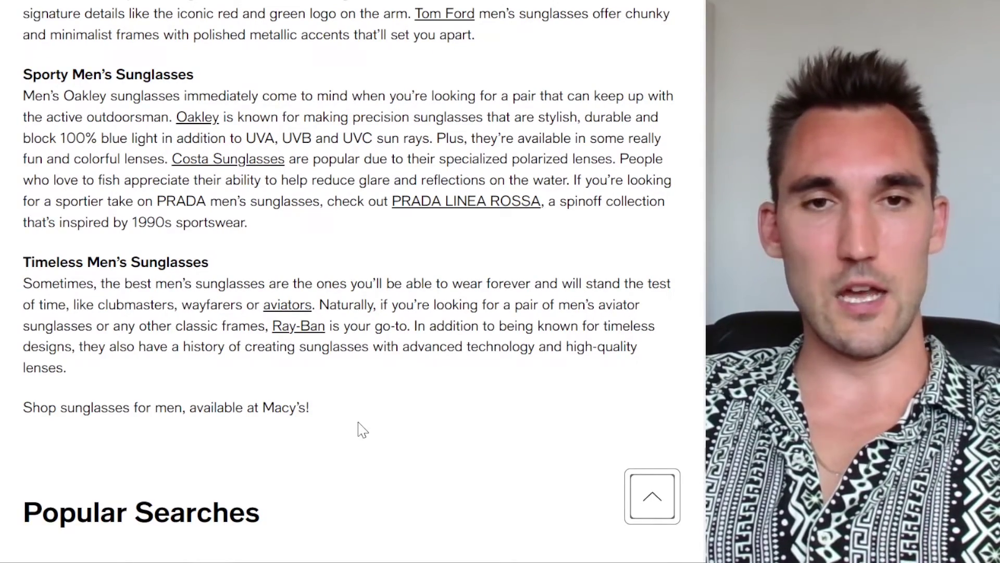
Examine the keyword-based subheadings, paragraphs and brand links in Macy's men's sunglasses description
{"action": "scroll", "coordinate": [360, 432], "scroll_direction": "up", "scroll_amount": 4}
{"action": "scroll", "coordinate": [297, 308], "scroll_direction": "up", "scroll_amount": 4}
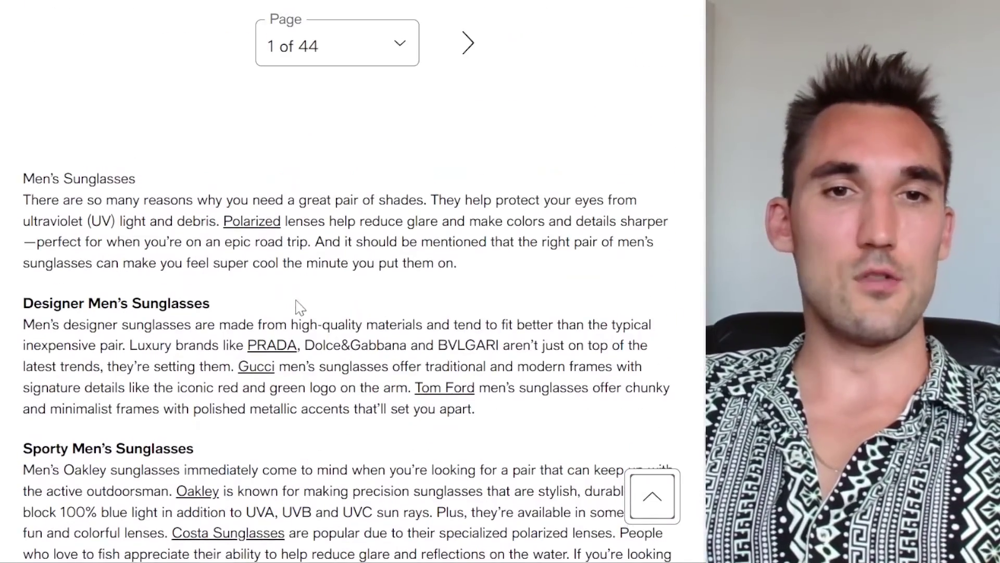
{"action": "scroll", "coordinate": [467, 280], "scroll_direction": "down", "scroll_amount": 2}
{"action": "scroll", "coordinate": [466, 280], "scroll_direction": "down", "scroll_amount": 2}
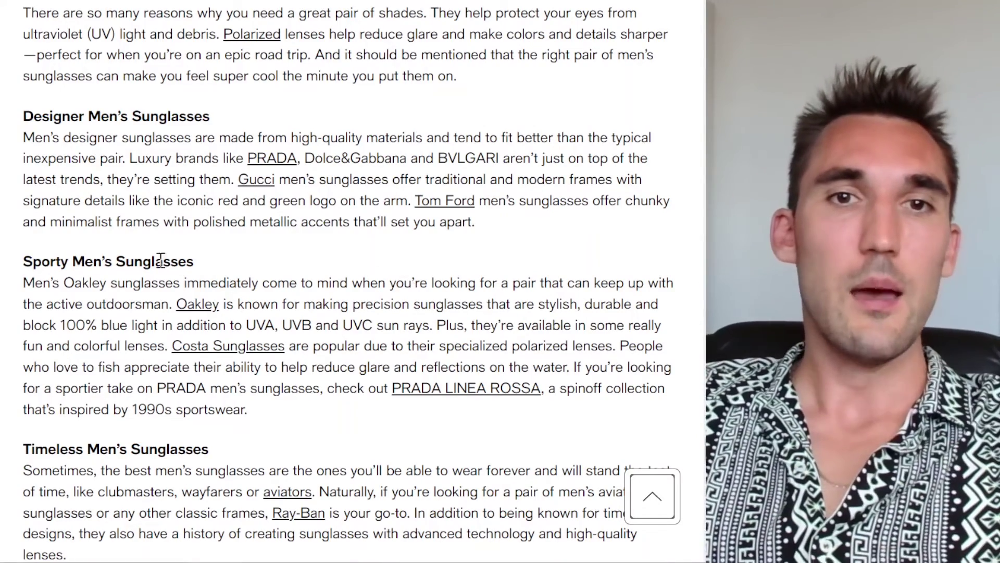
{"action": "scroll", "coordinate": [284, 167], "scroll_direction": "up", "scroll_amount": 2}
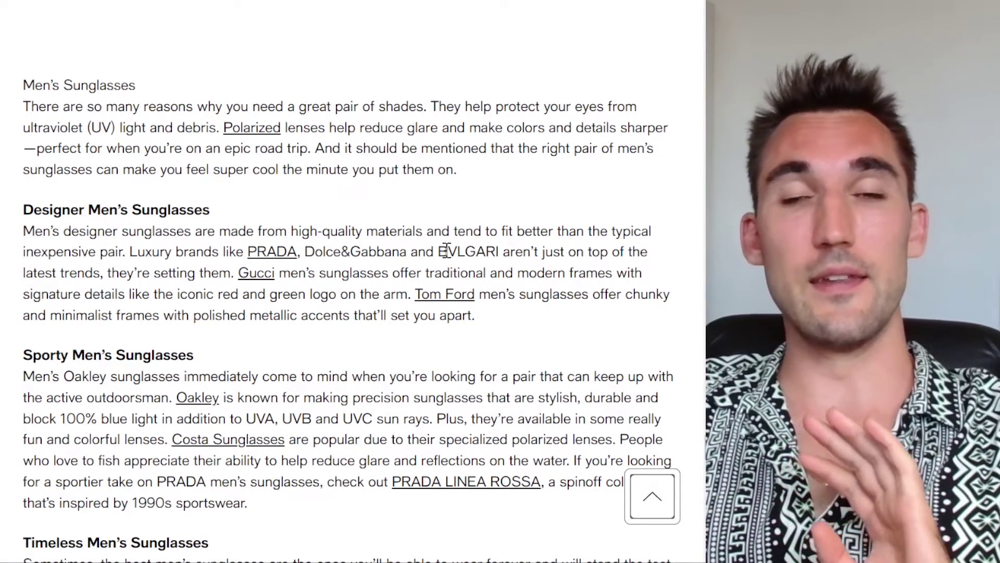
{"action": "scroll", "coordinate": [465, 192], "scroll_direction": "down", "scroll_amount": 1}
{"action": "scroll", "coordinate": [388, 350], "scroll_direction": "up", "scroll_amount": 3}
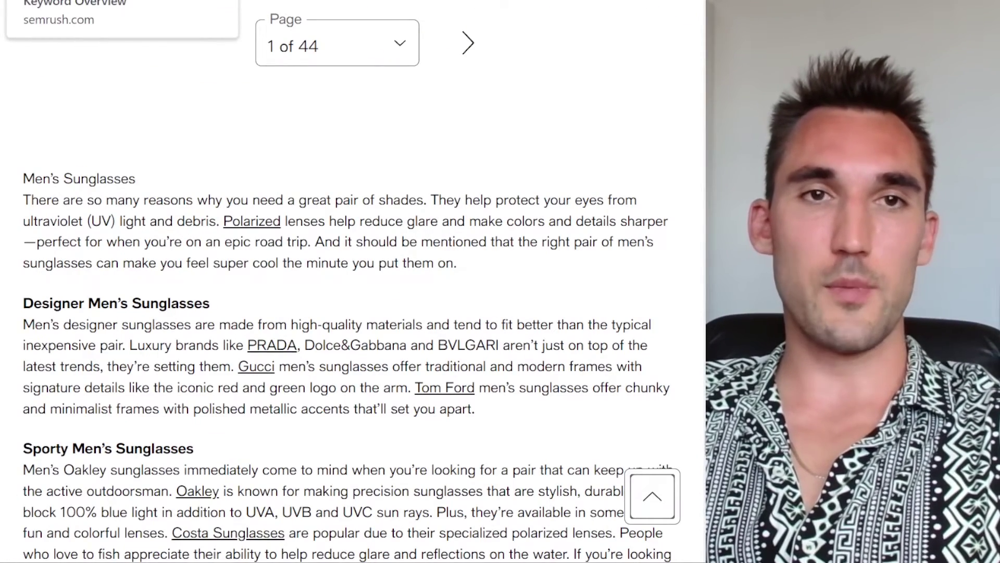